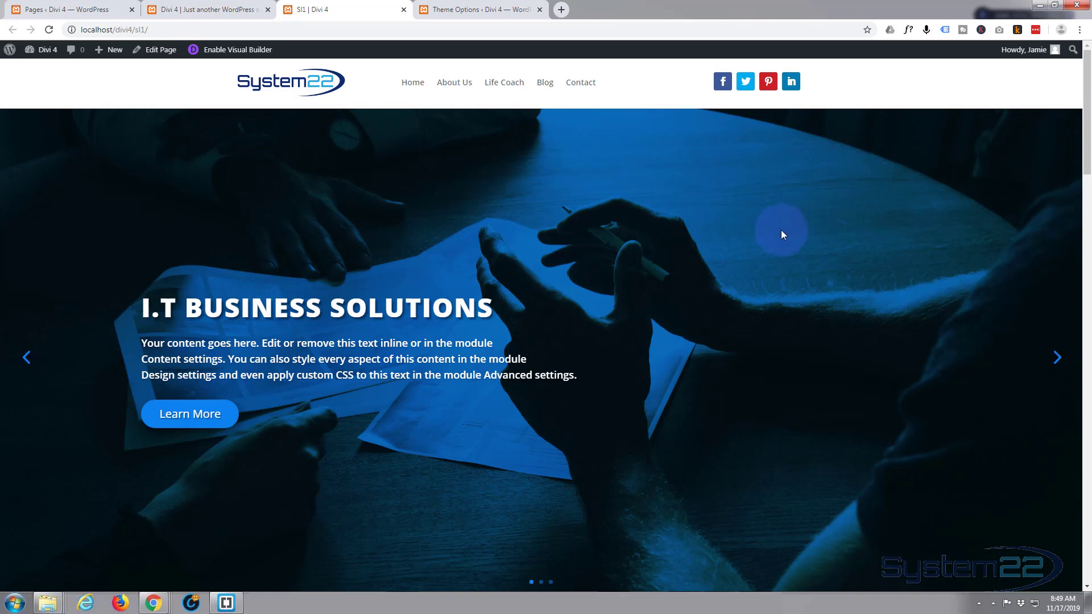
Step: Open the site's home page in the Divi Visual Builder
scroll(782, 231, down, 4)
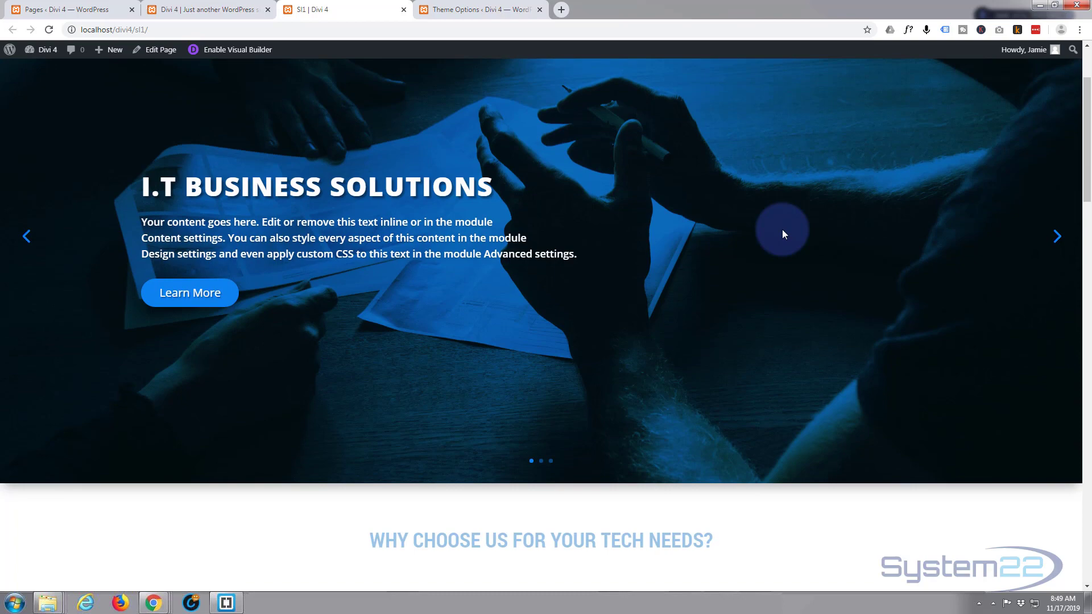
scroll(783, 230, down, 6)
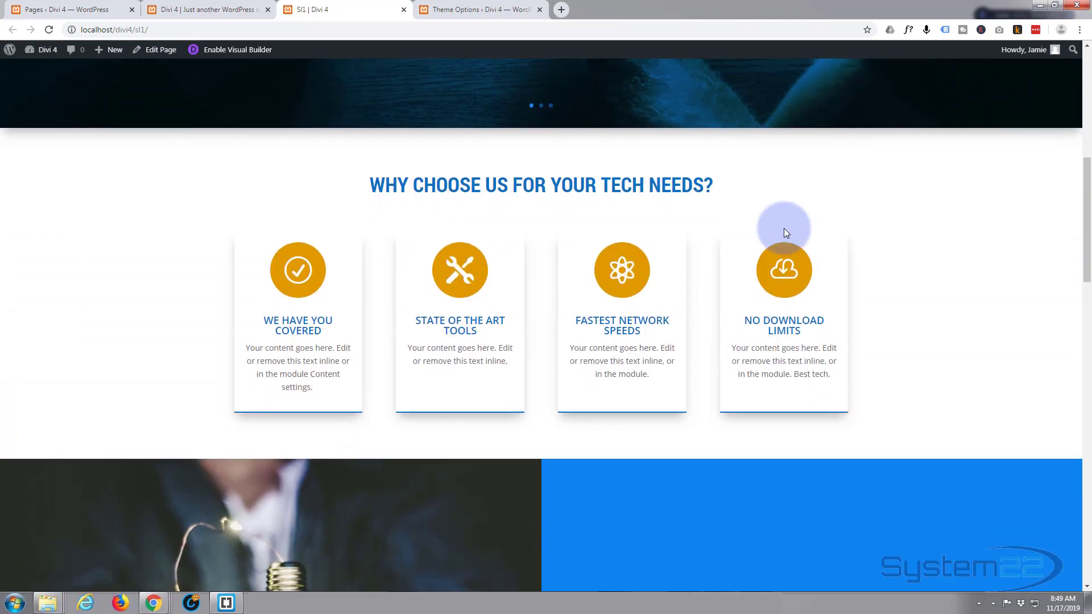
scroll(787, 227, down, 8)
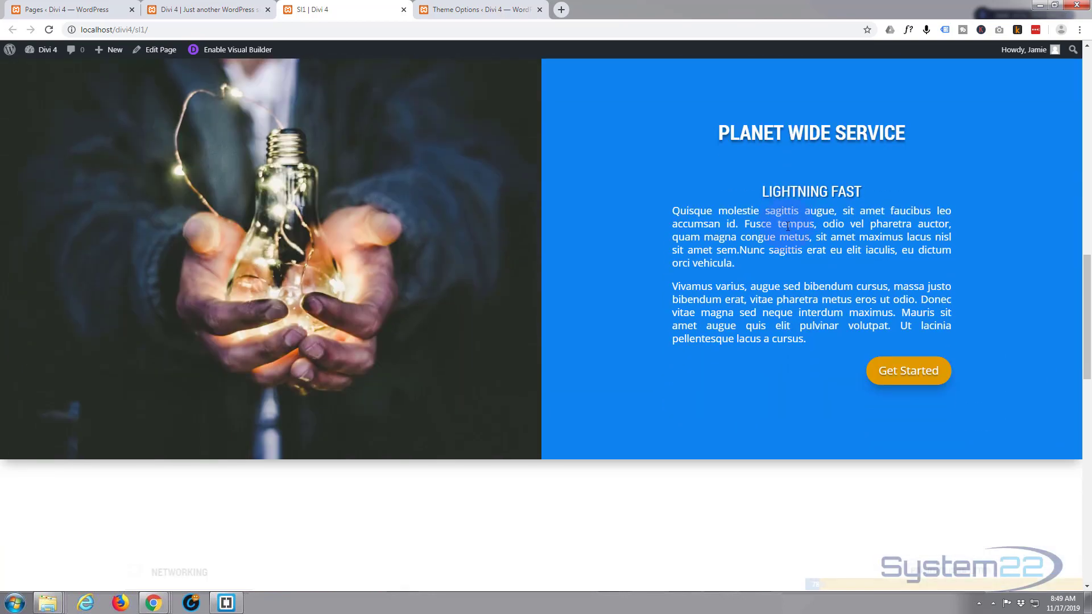
scroll(787, 227, down, 8)
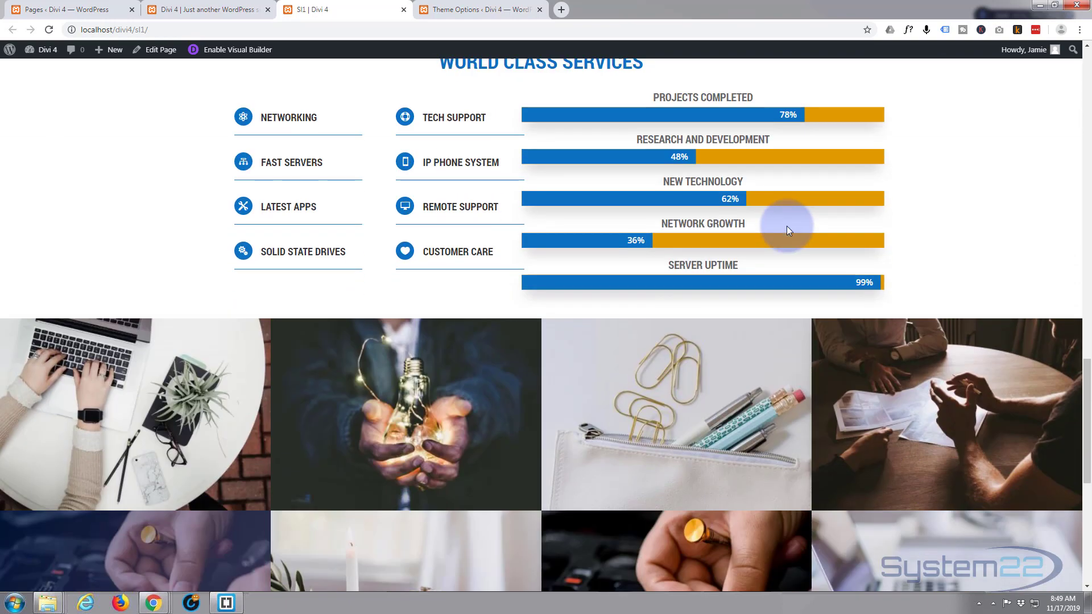
scroll(786, 227, down, 4)
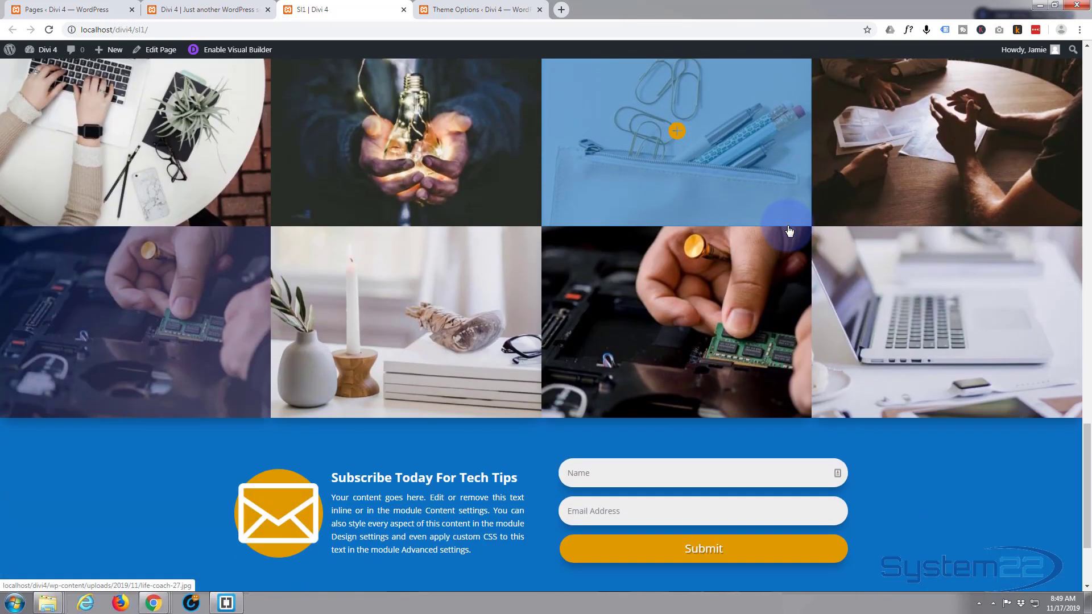
scroll(789, 230, down, 2)
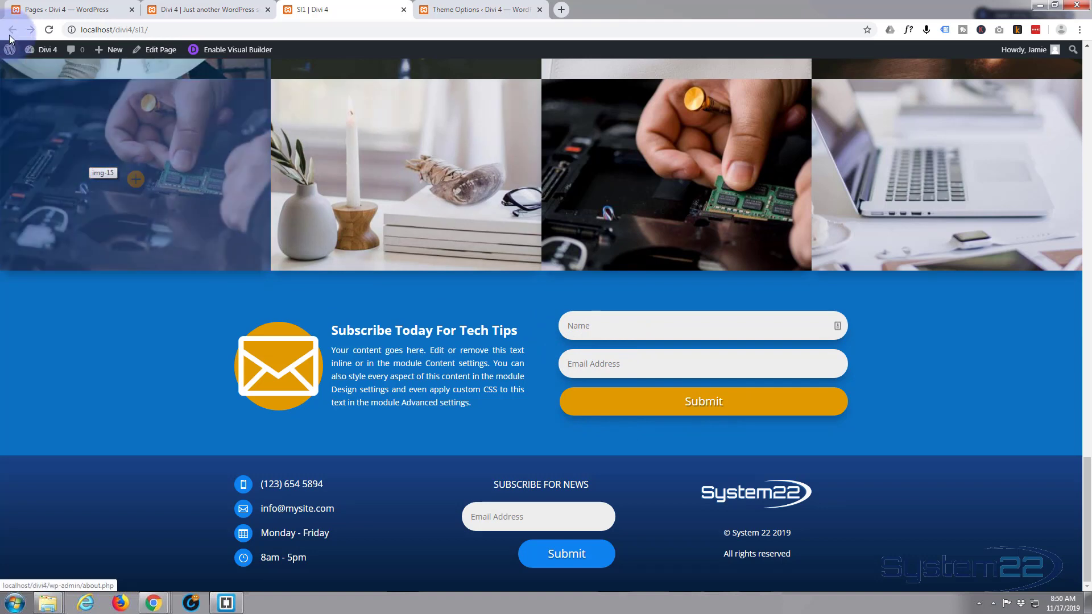
click(211, 9)
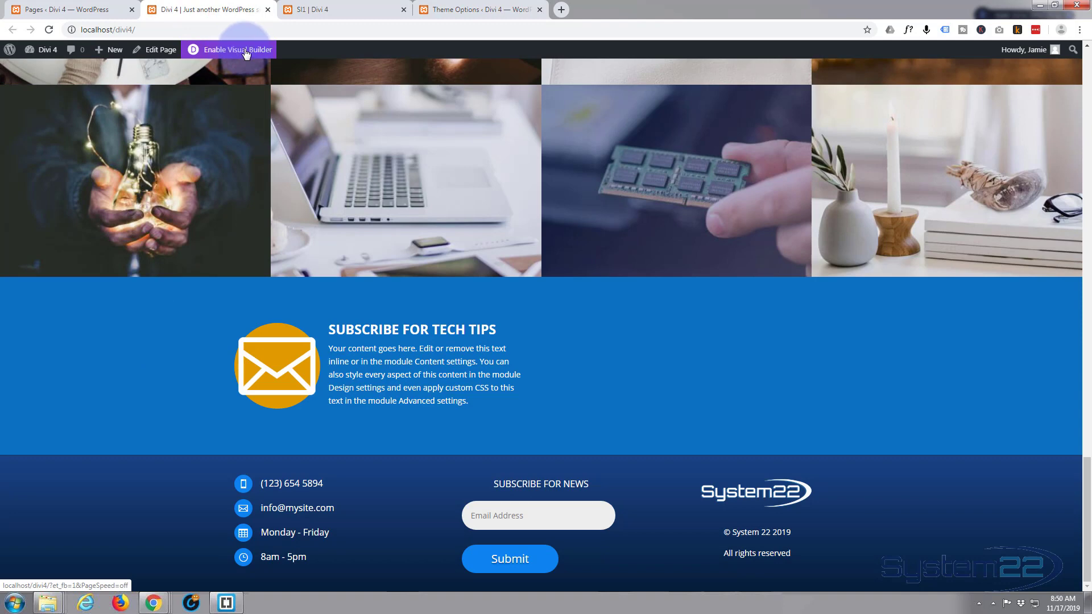
click(246, 53)
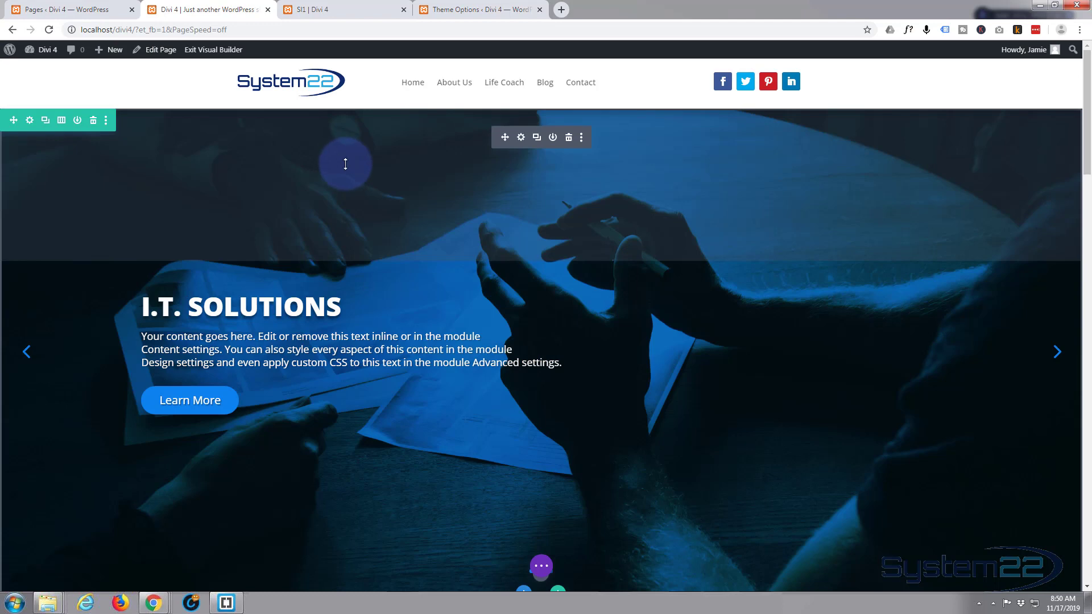
Step: Scroll down to the 'Subscribe For Tech Tips' section with the envelope blurb
scroll(345, 164, down, 7)
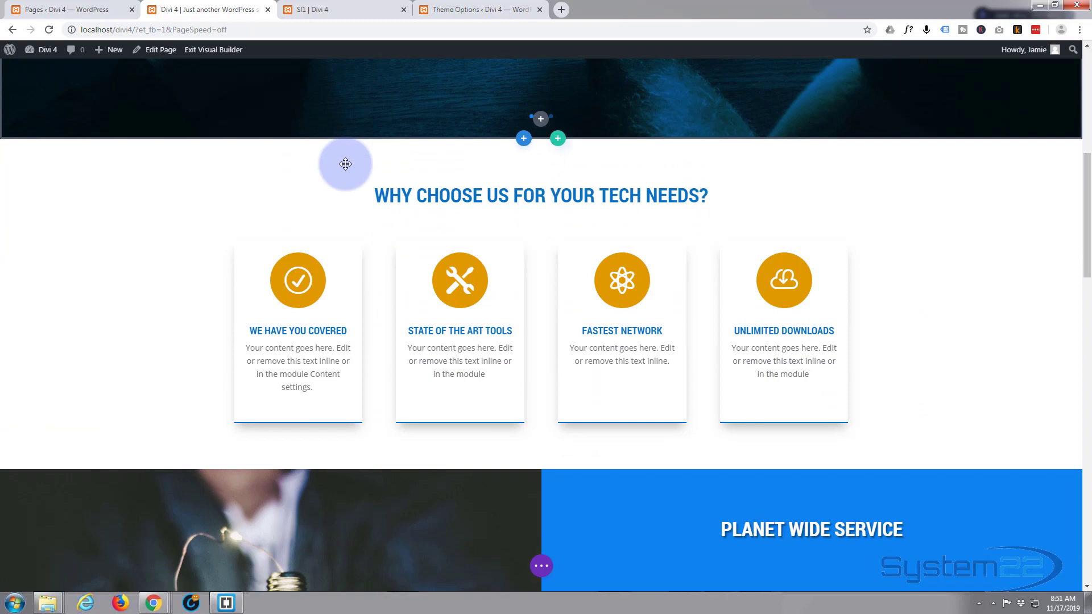
scroll(345, 164, down, 8)
scroll(346, 164, down, 6)
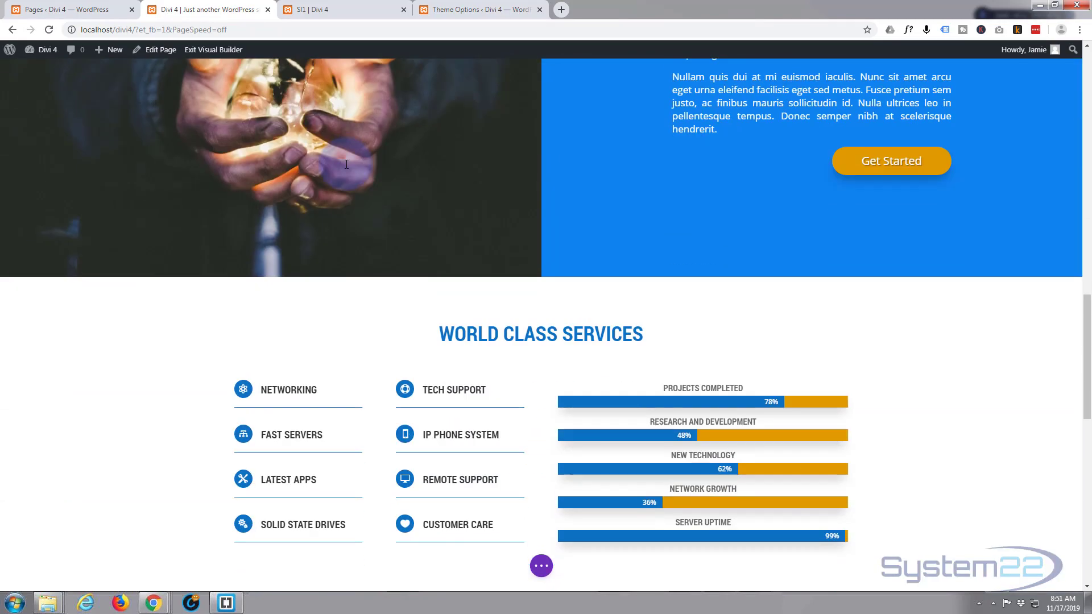
scroll(345, 164, down, 5)
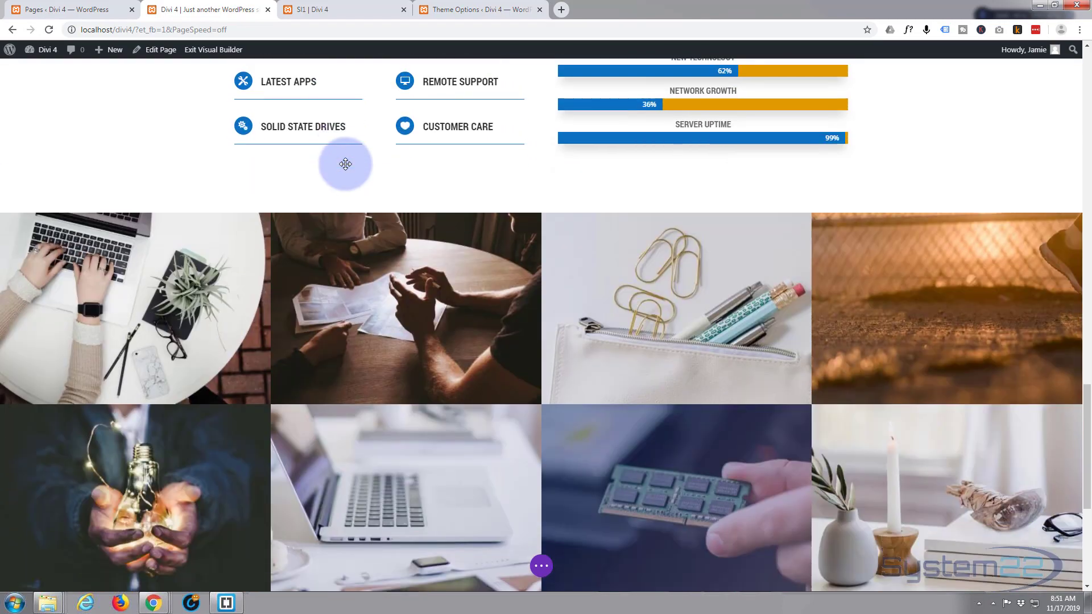
scroll(347, 168, down, 1)
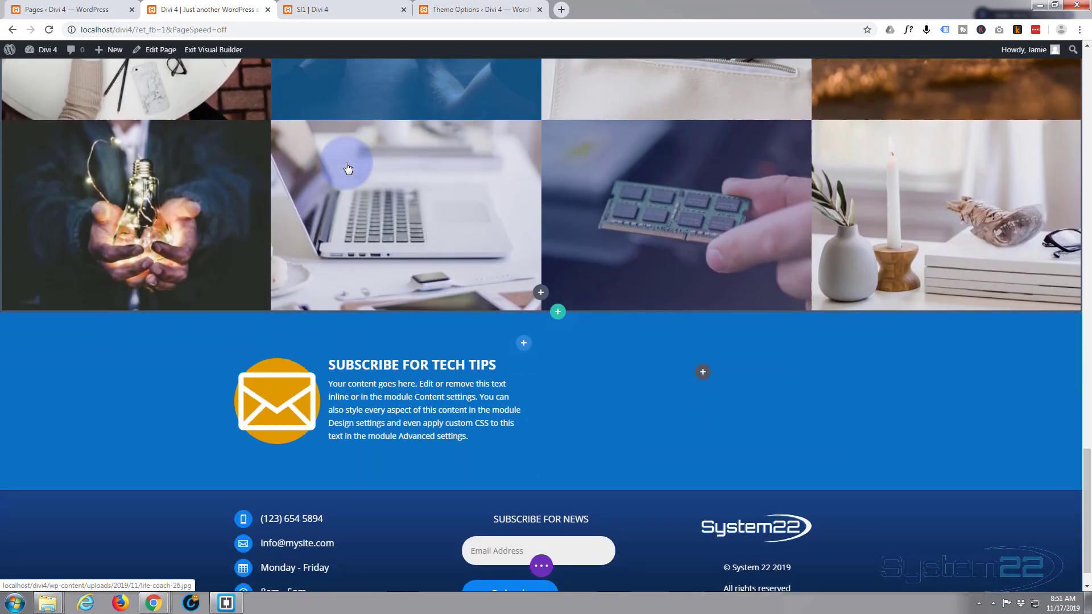
scroll(345, 168, down, 1)
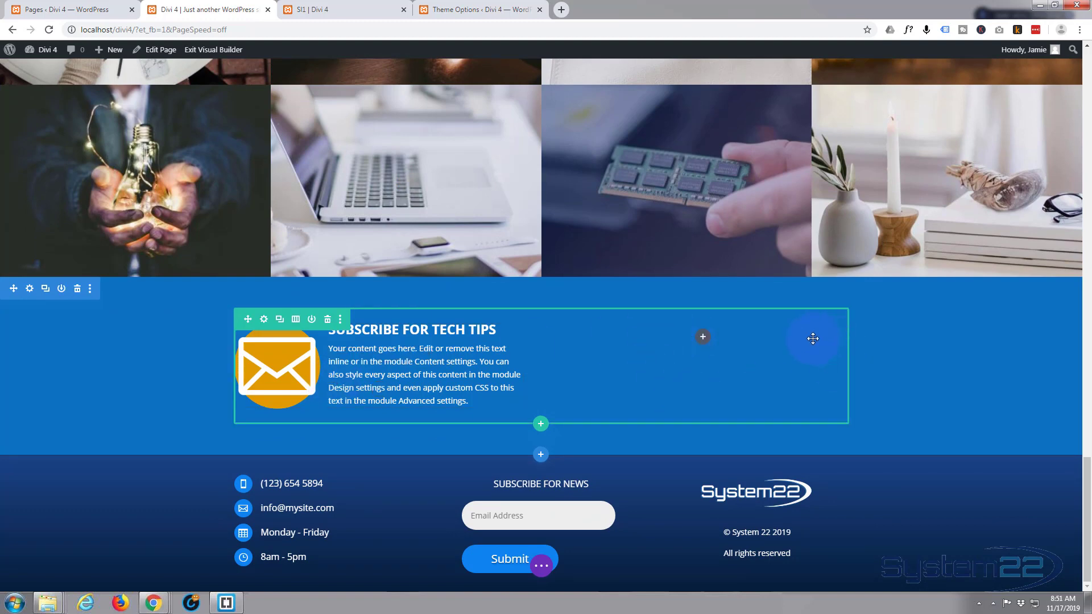
Step: Add a Regular section with a two-column row below Subscribe For Tech Tips
click(542, 455)
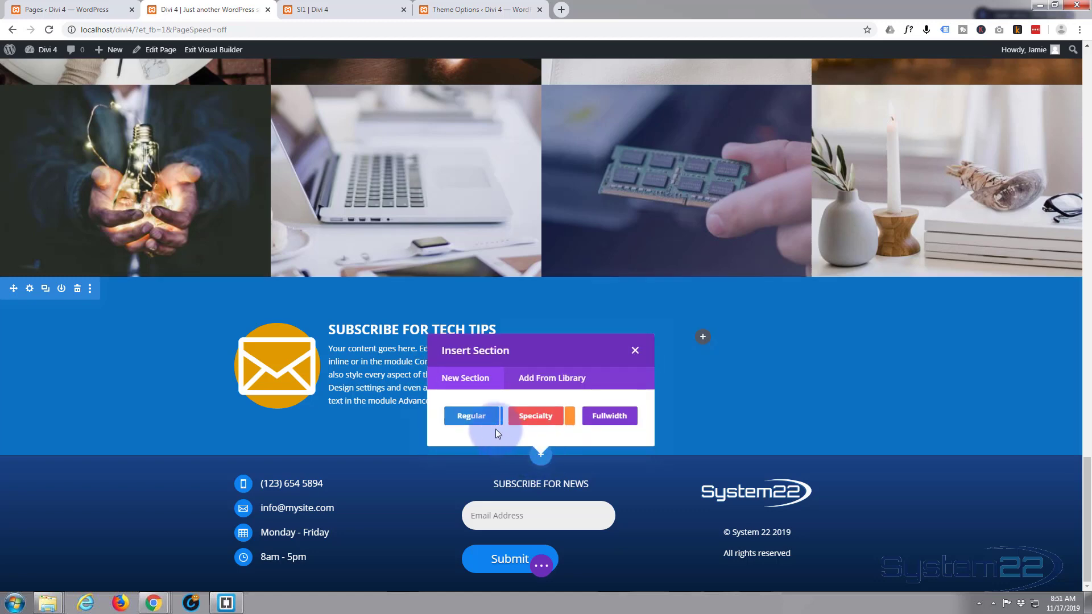
click(476, 423)
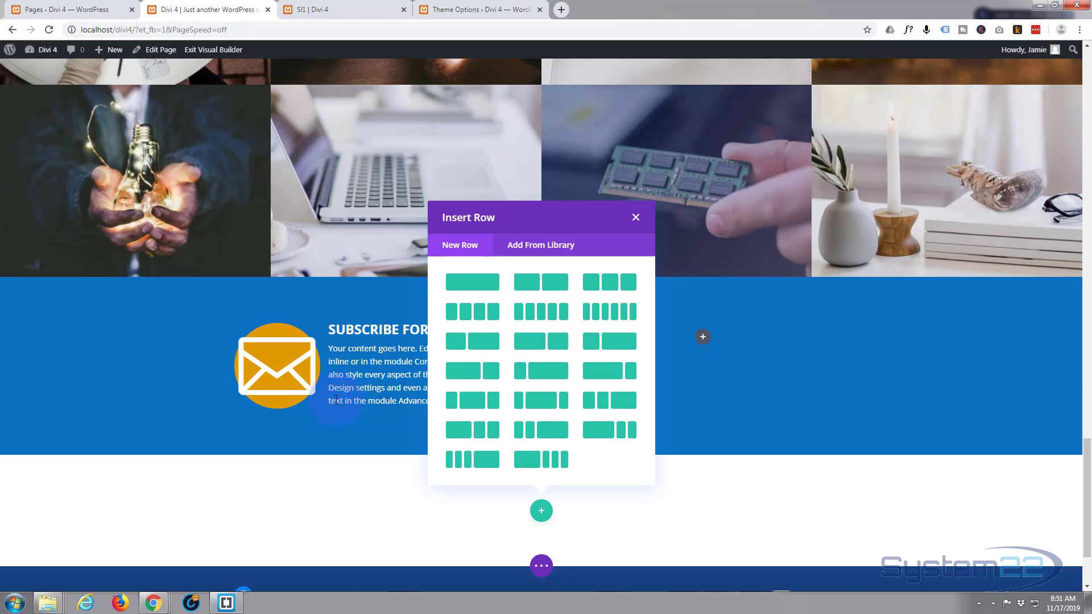
click(541, 283)
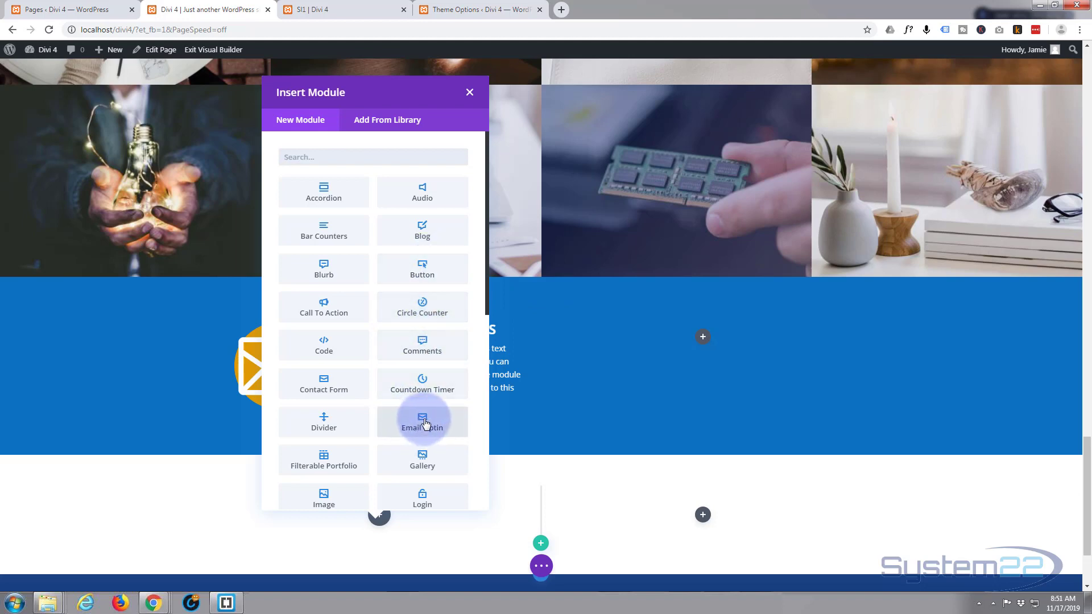
Step: Insert an Email Optin module in the left column, confirm it, and open the page save options
scroll(377, 313, down, 2)
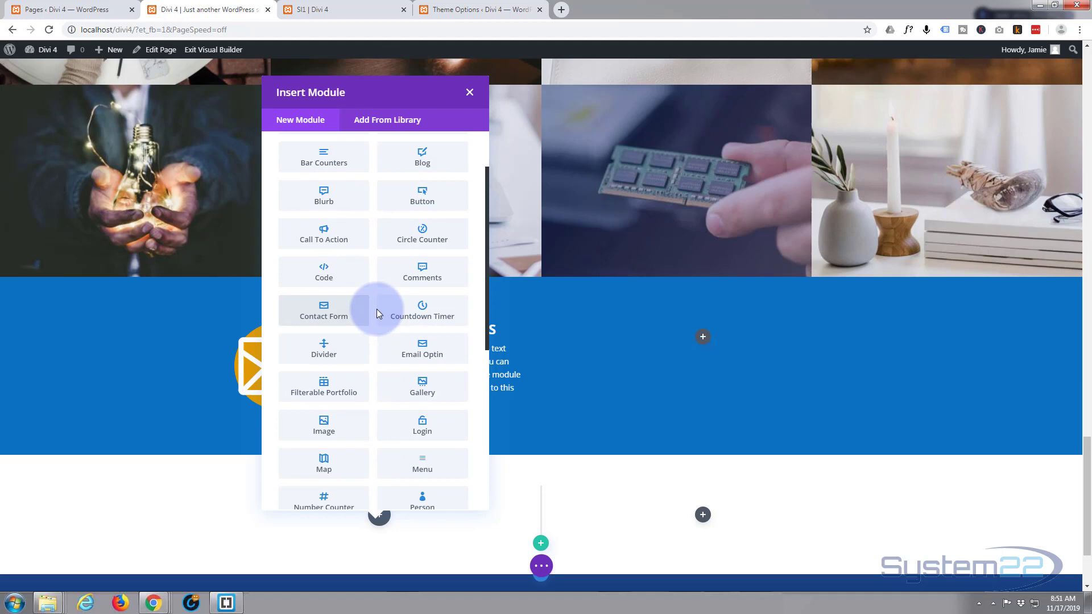
scroll(376, 310, down, 5)
scroll(377, 313, up, 8)
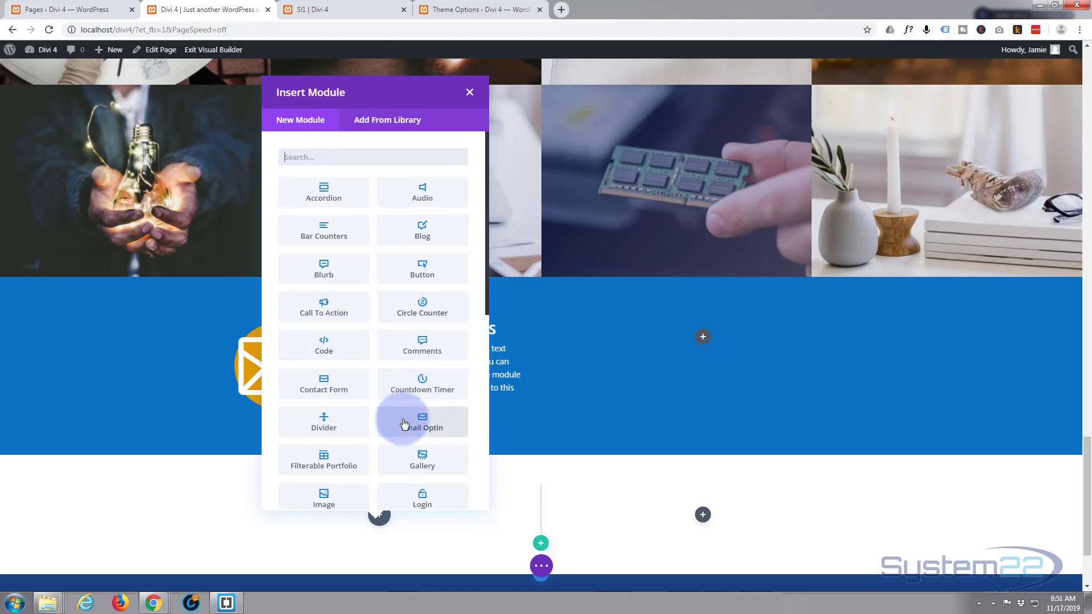
click(434, 427)
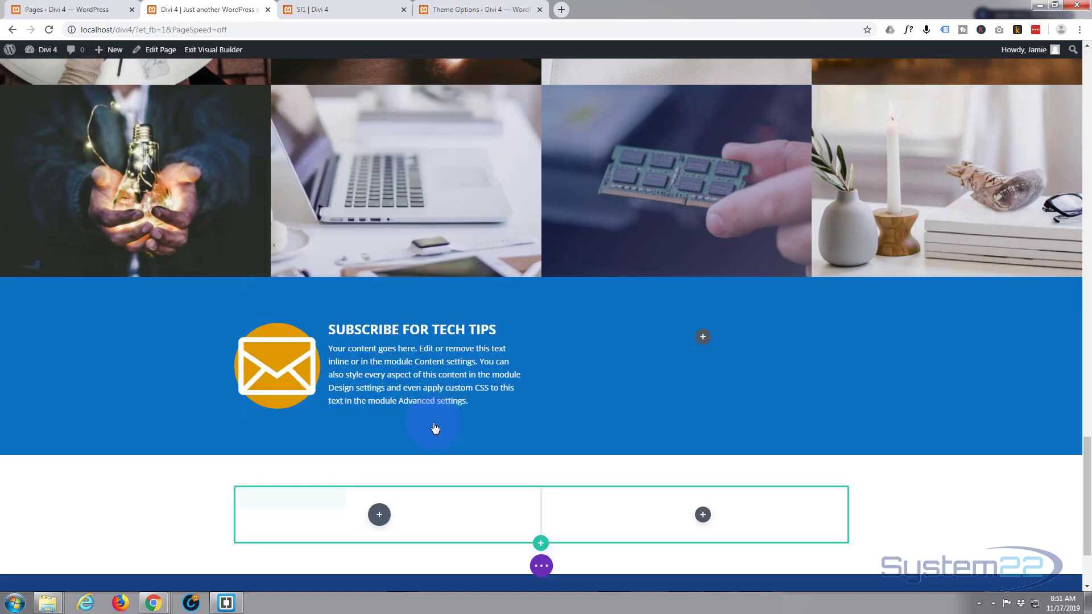
scroll(110, 489, down, 6)
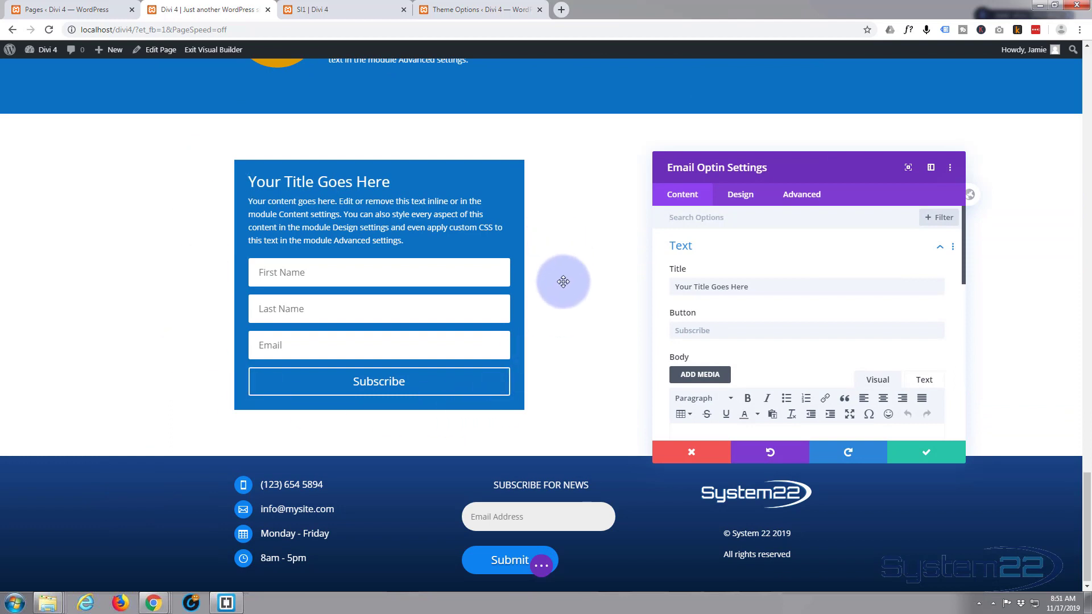
scroll(562, 281, up, 1)
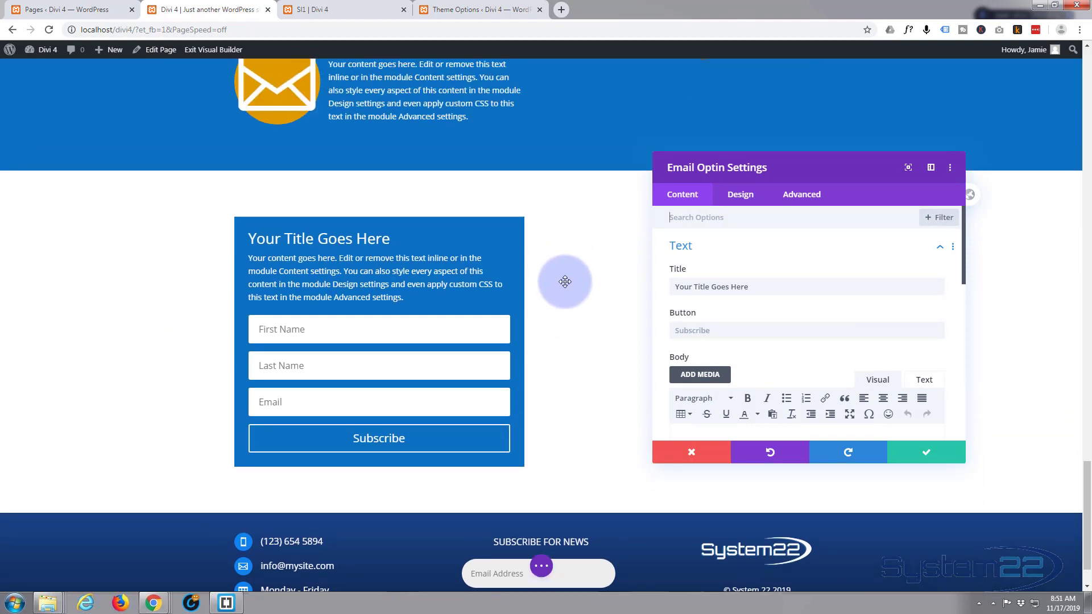
click(927, 456)
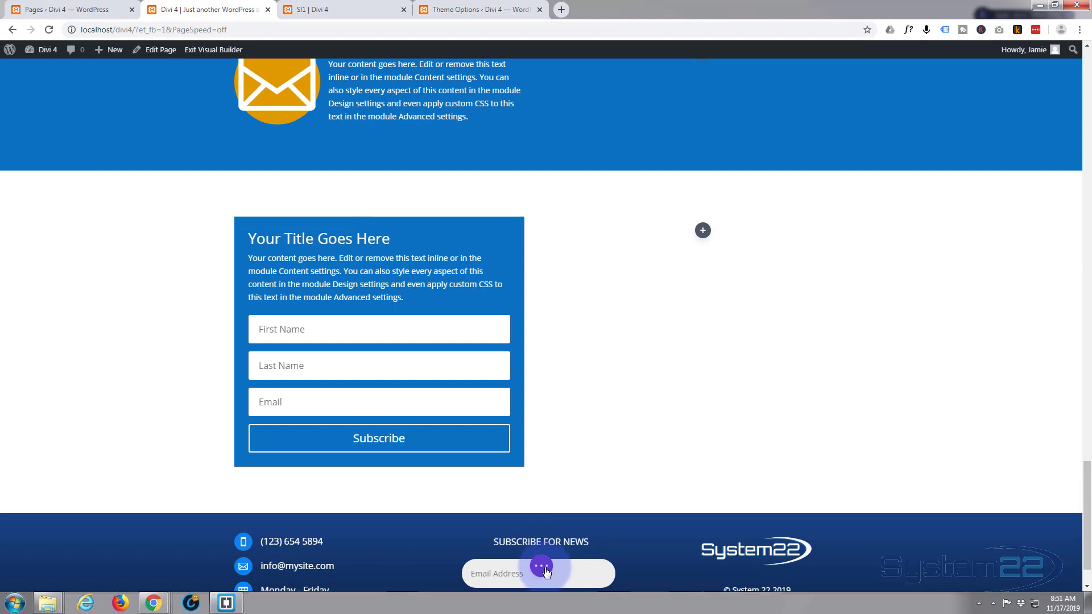
click(543, 568)
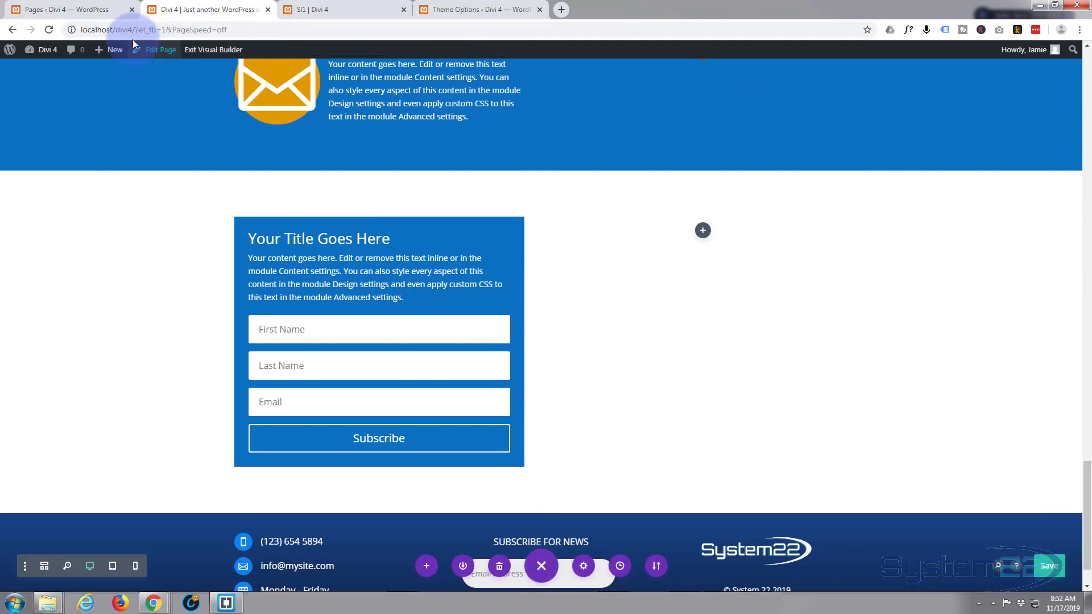
Step: Check the 'Your Title Goes Here' optin box on the live page, then re-enable the Visual Builder
click(216, 55)
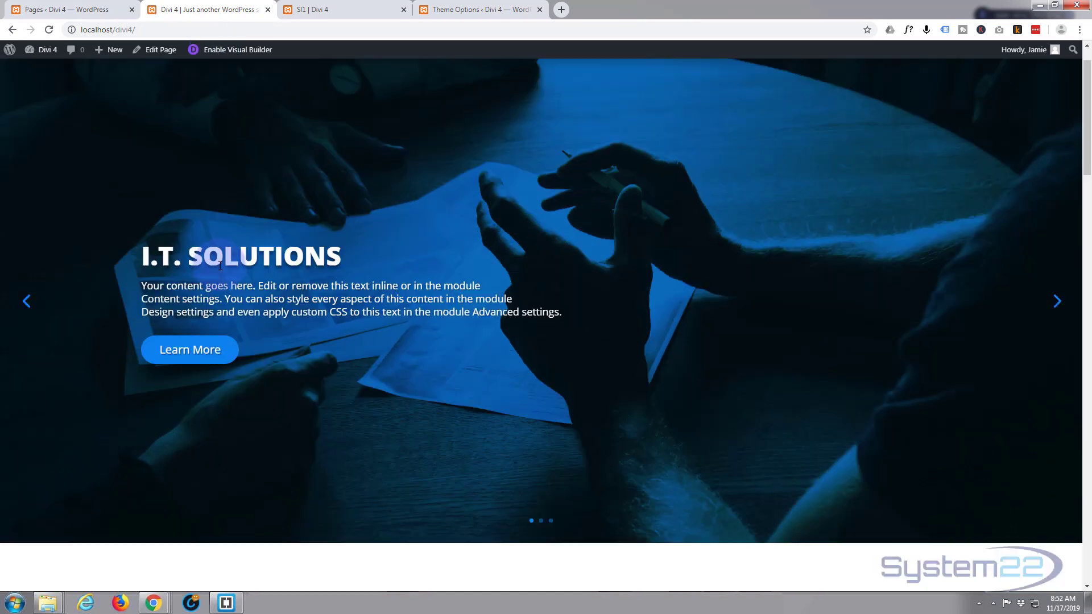
scroll(220, 267, down, 10)
scroll(221, 268, down, 20)
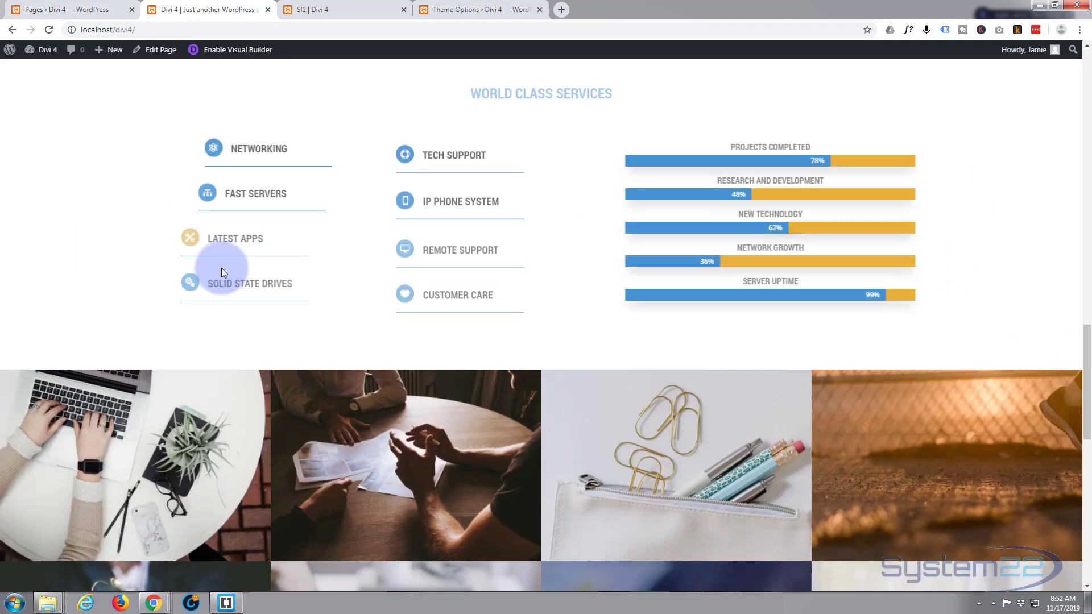
scroll(221, 268, down, 1)
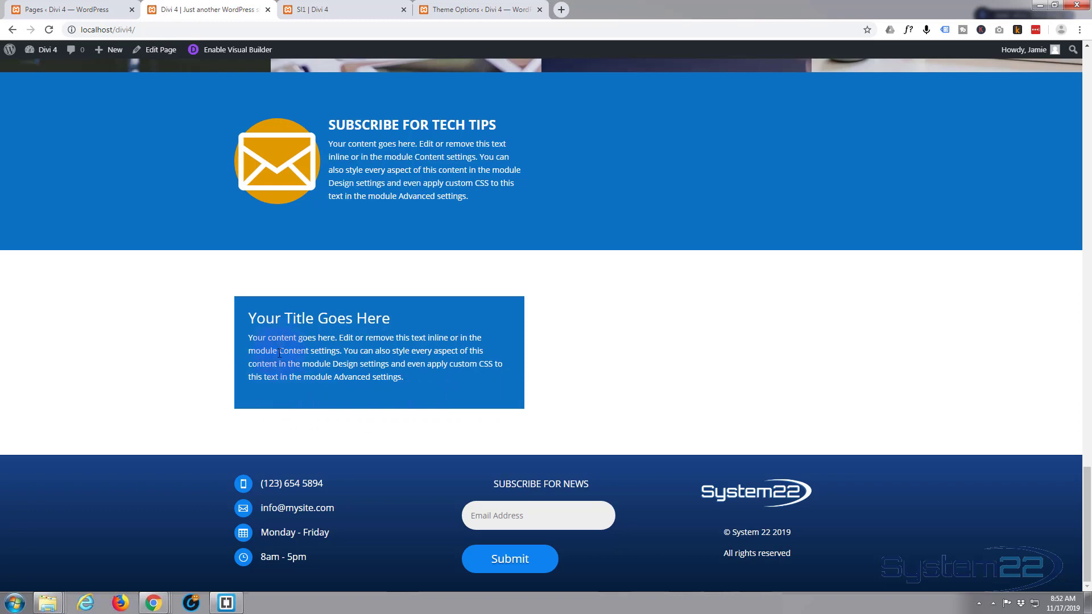
scroll(378, 410, up, 5)
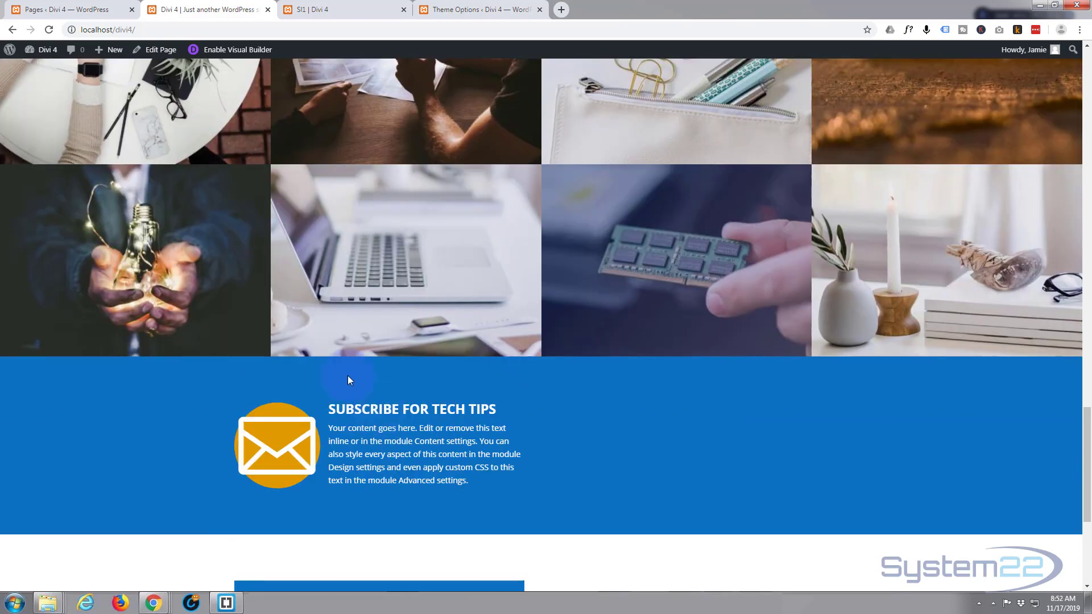
click(232, 51)
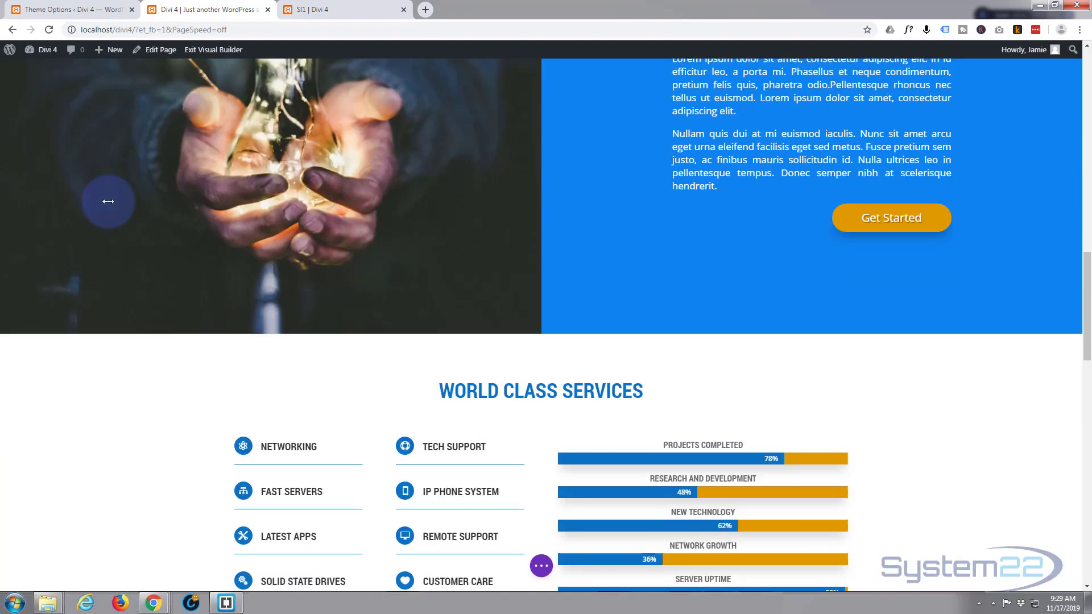
scroll(108, 202, down, 10)
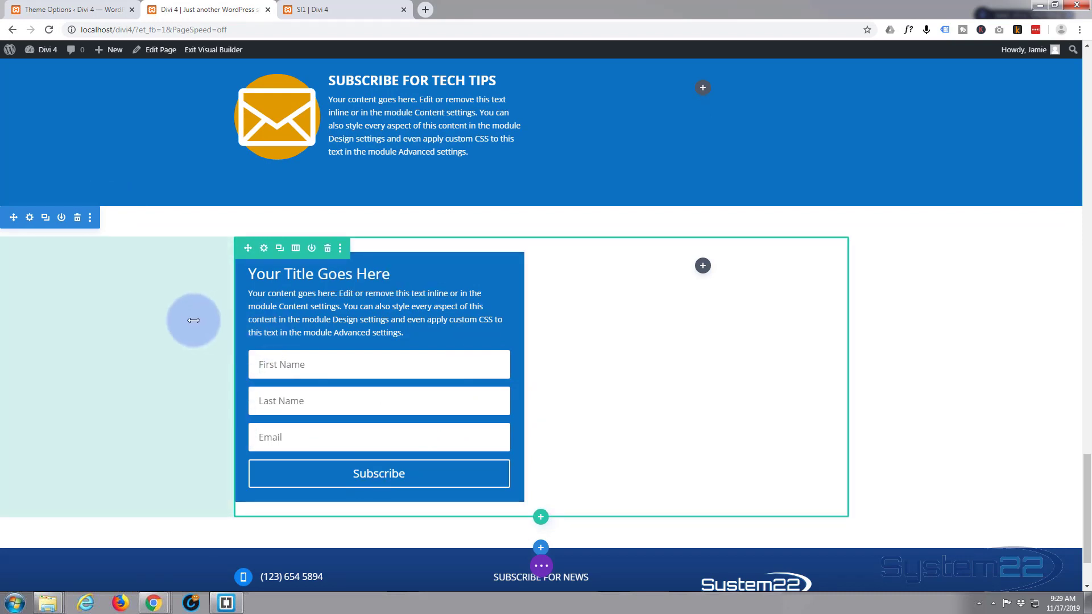
Step: Insert a Contact Form in the empty column beside the blurb and delete its Message field
scroll(614, 284, up, 2)
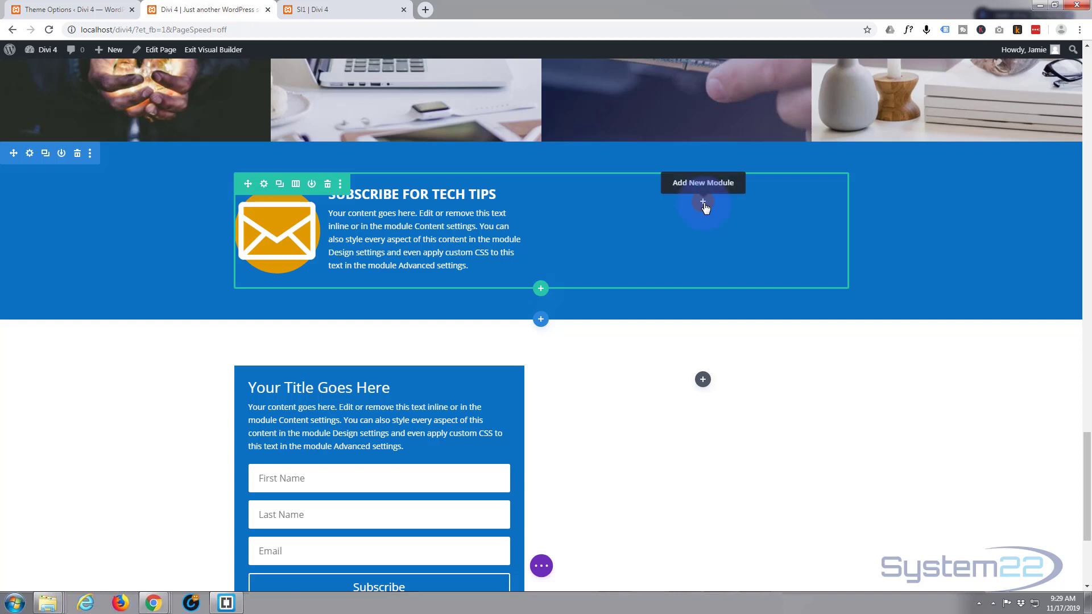
click(703, 203)
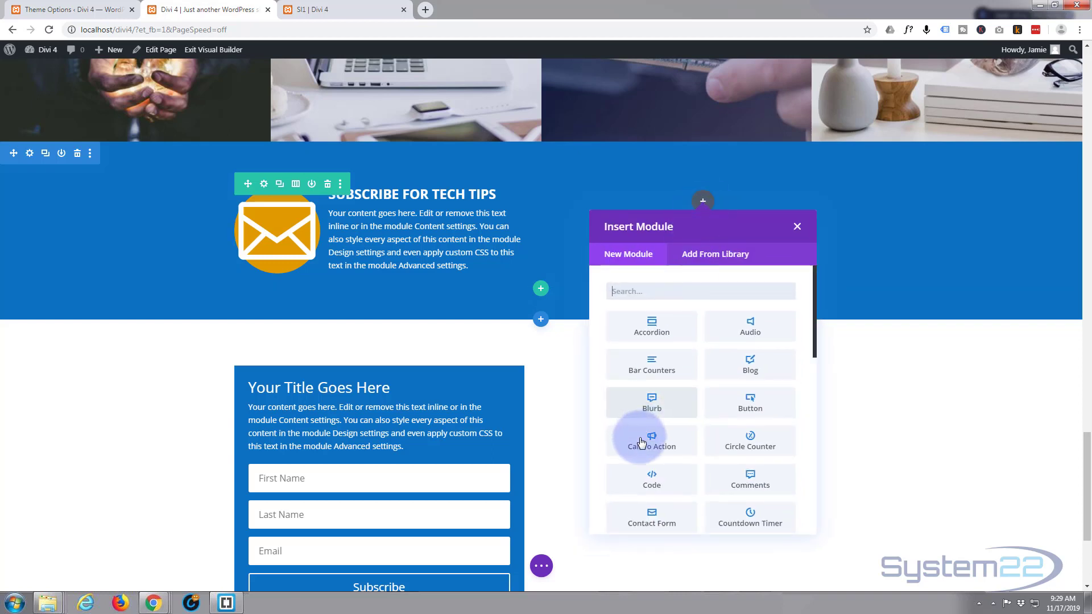
scroll(641, 479, down, 1)
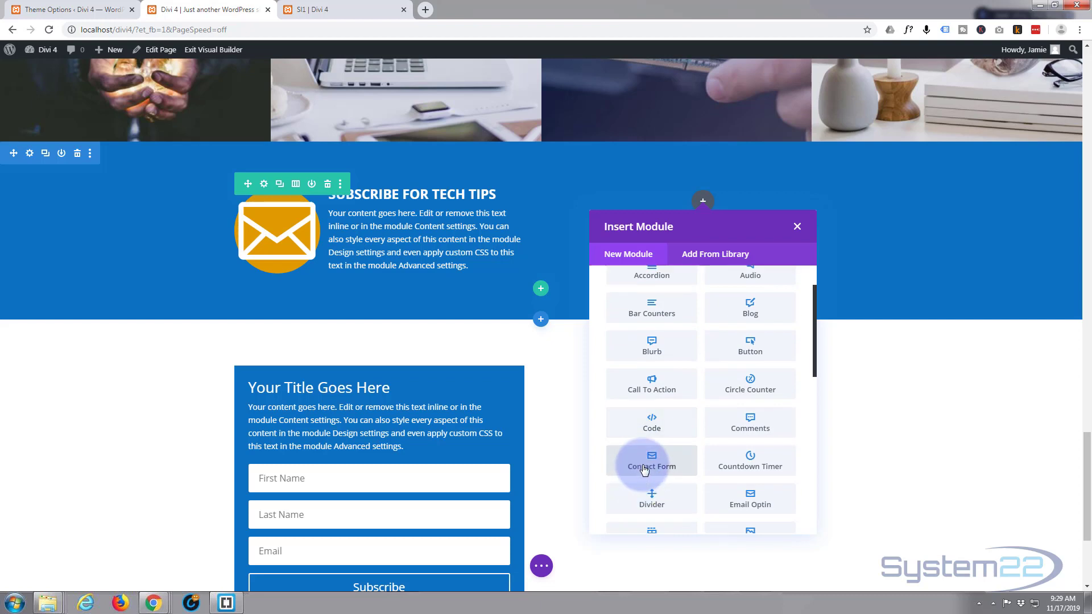
click(645, 468)
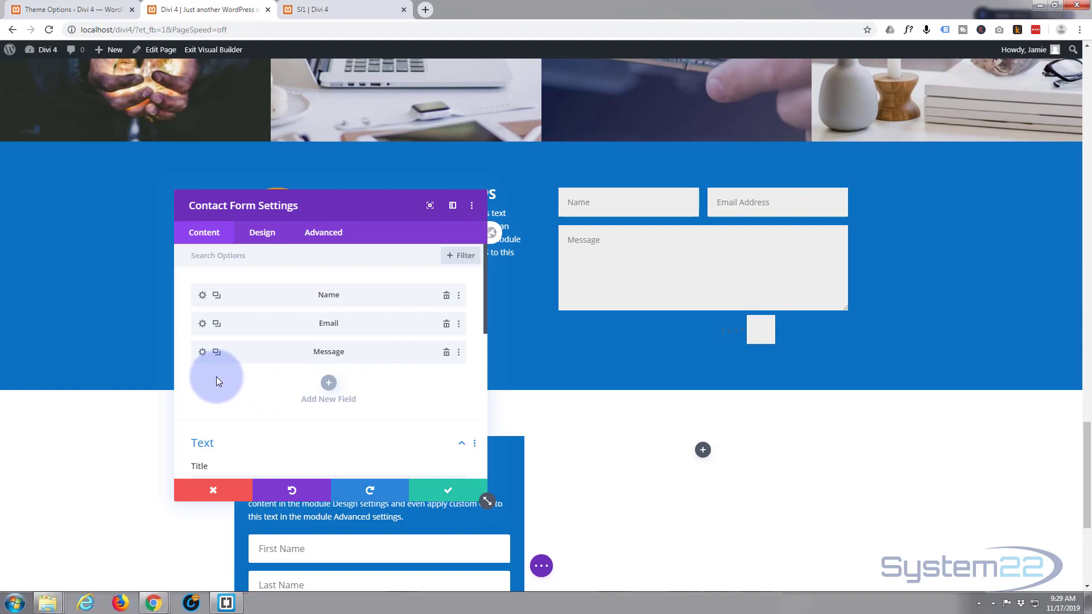
click(446, 354)
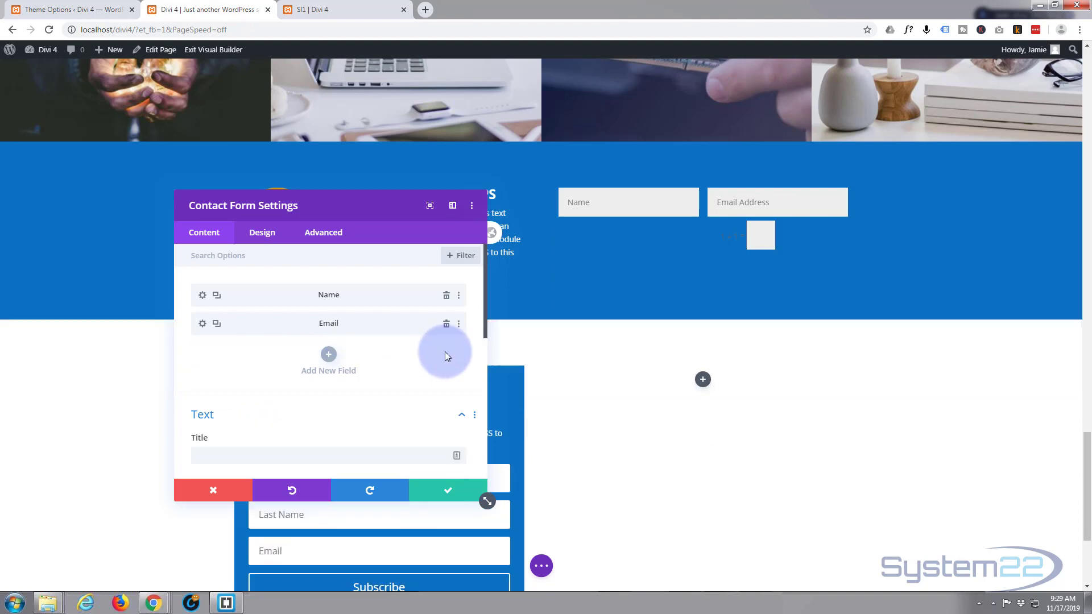
Step: Set Success Message to 'Thanks for subscribing!' and Submit Button text to 'Subscribe' under Content > Text
scroll(251, 311, down, 3)
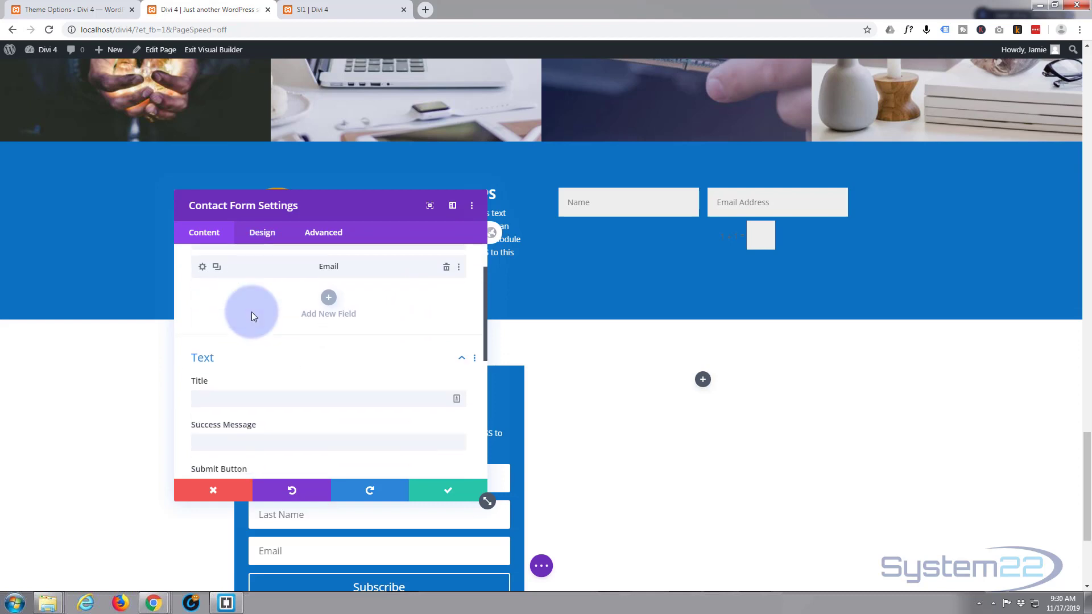
scroll(254, 310, up, 1)
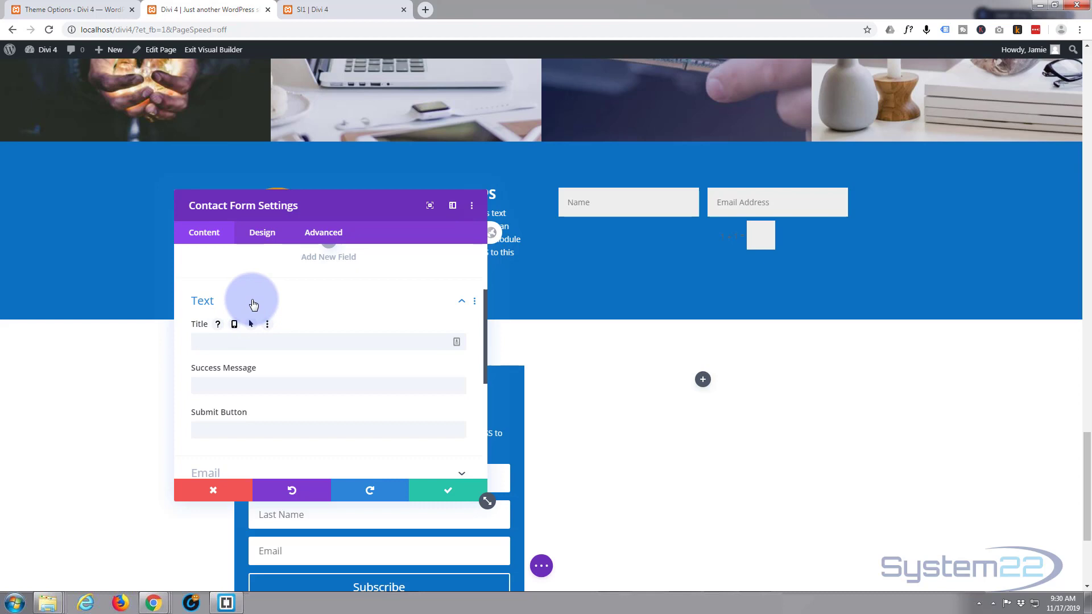
click(252, 301)
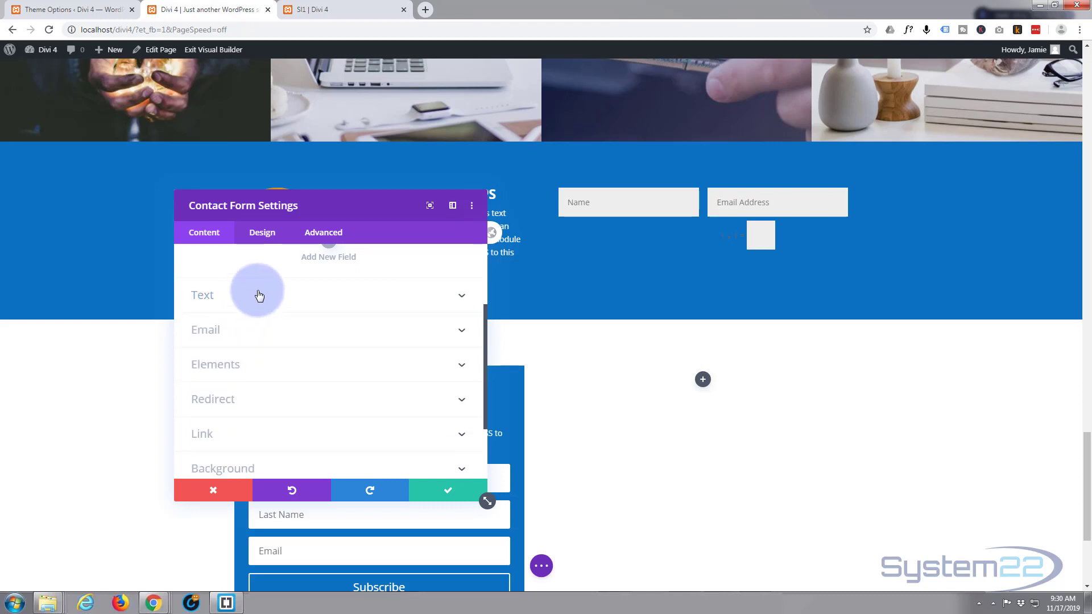
click(258, 295)
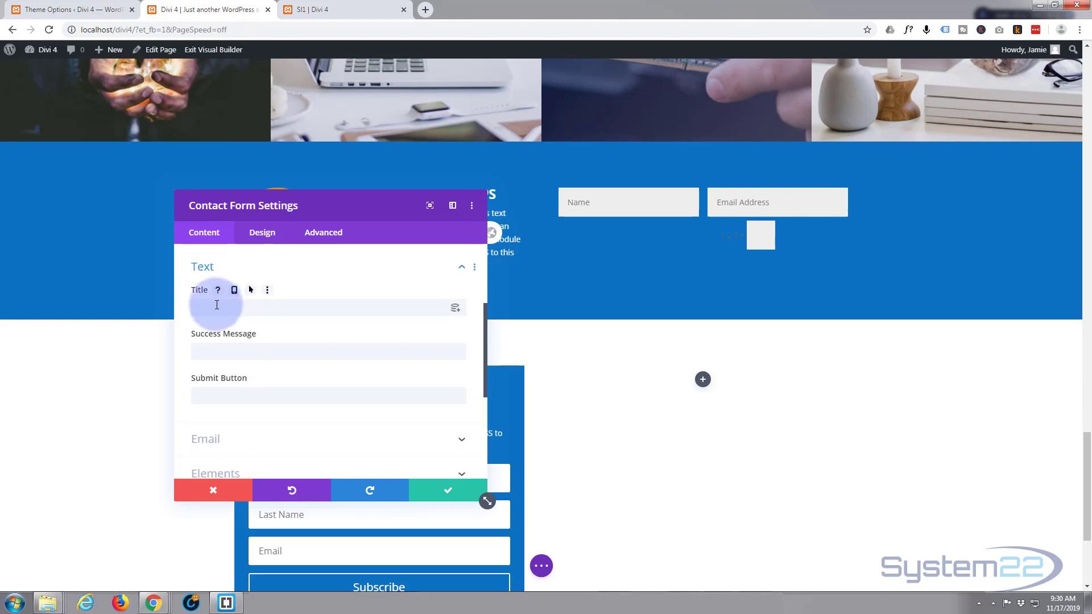
click(209, 349)
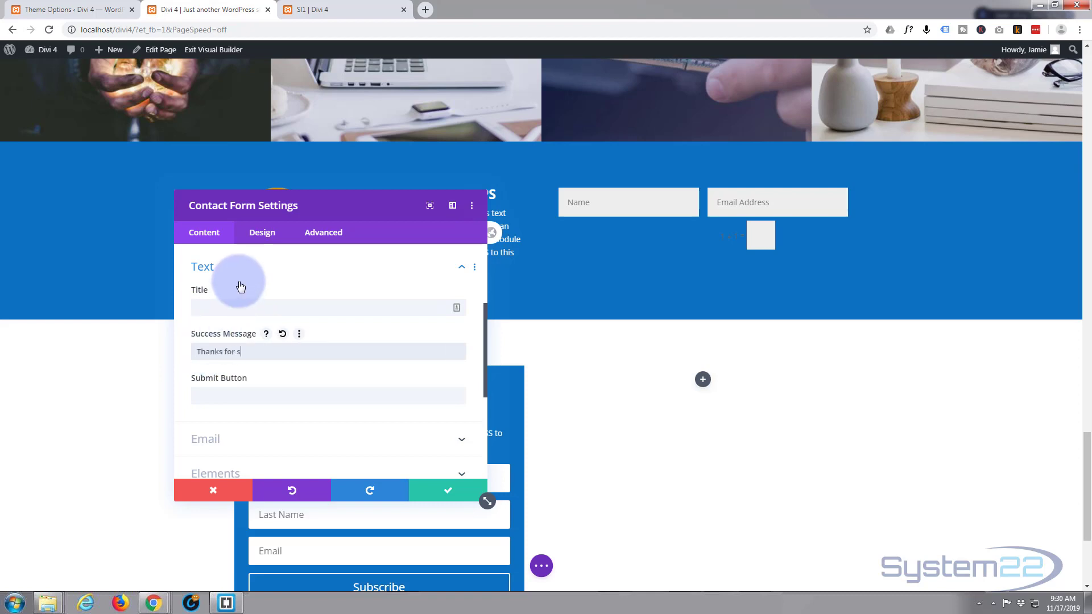
text(scribing!)
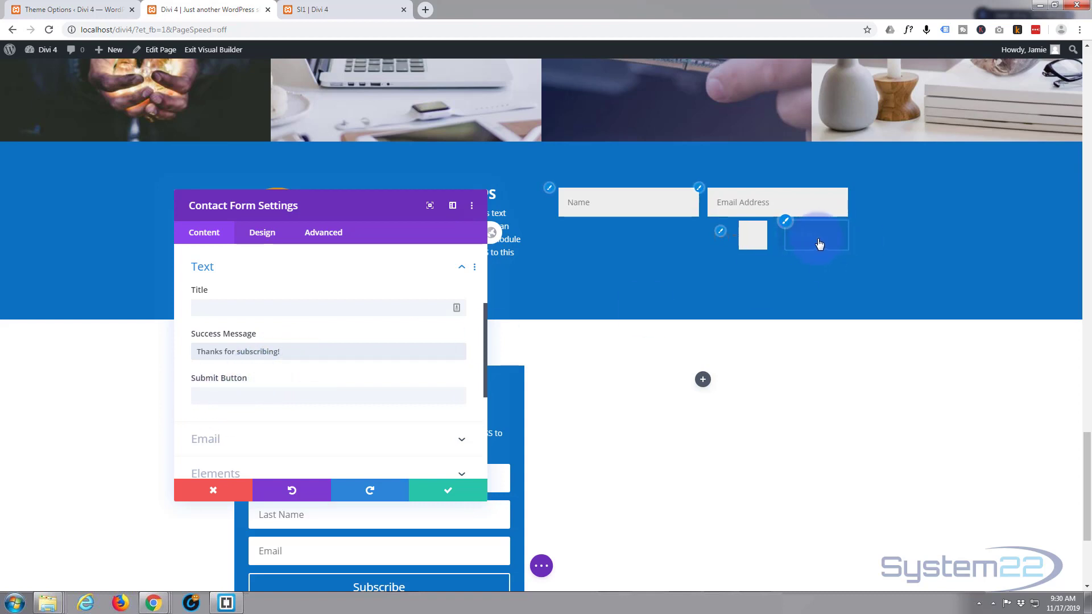
click(202, 396)
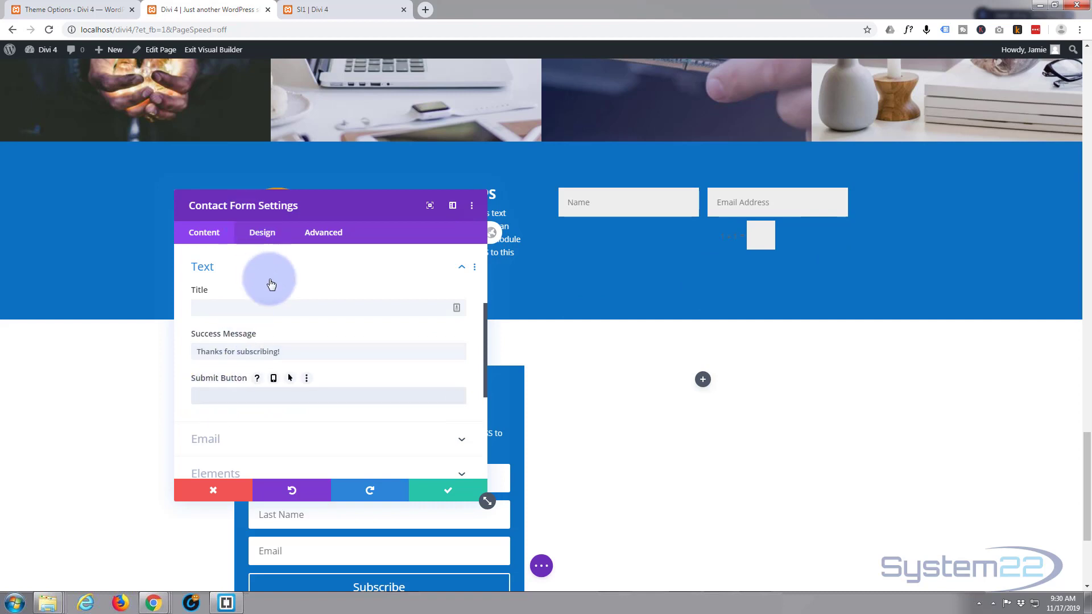
text(Su)
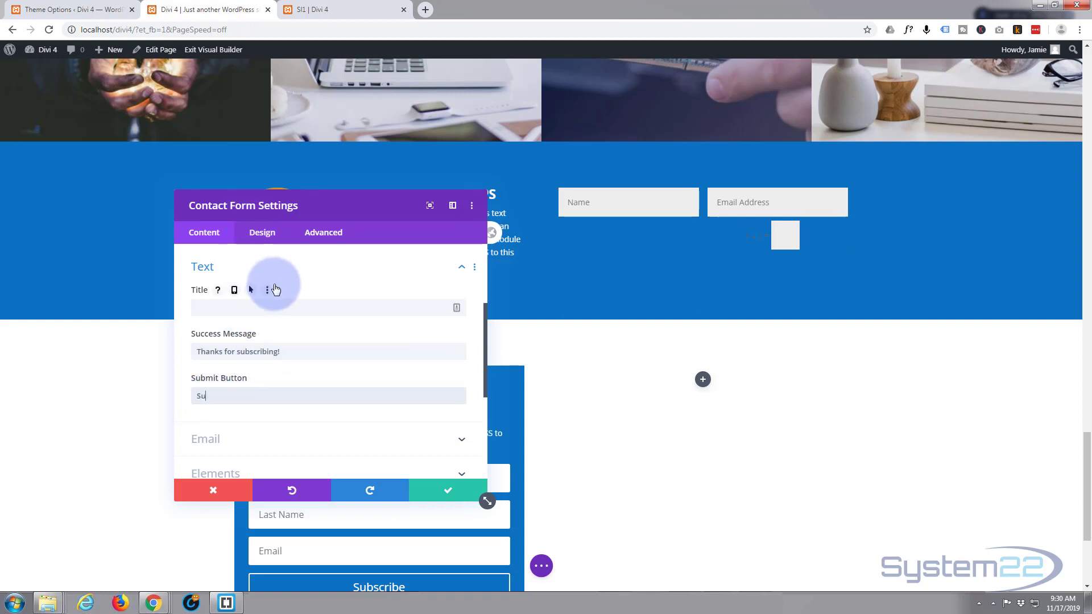
text(bscribe)
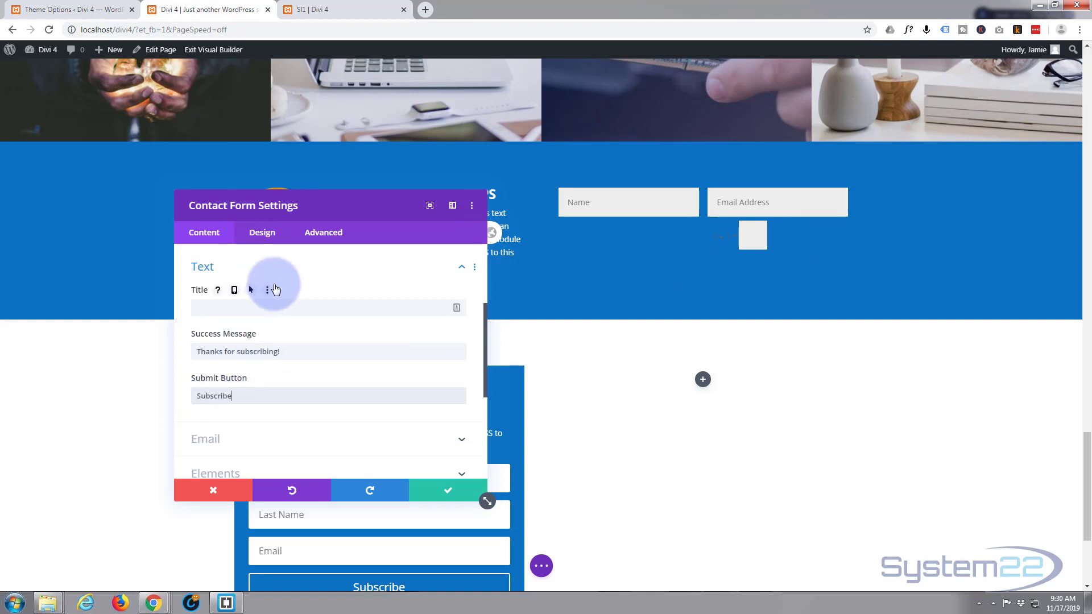
scroll(270, 369, down, 2)
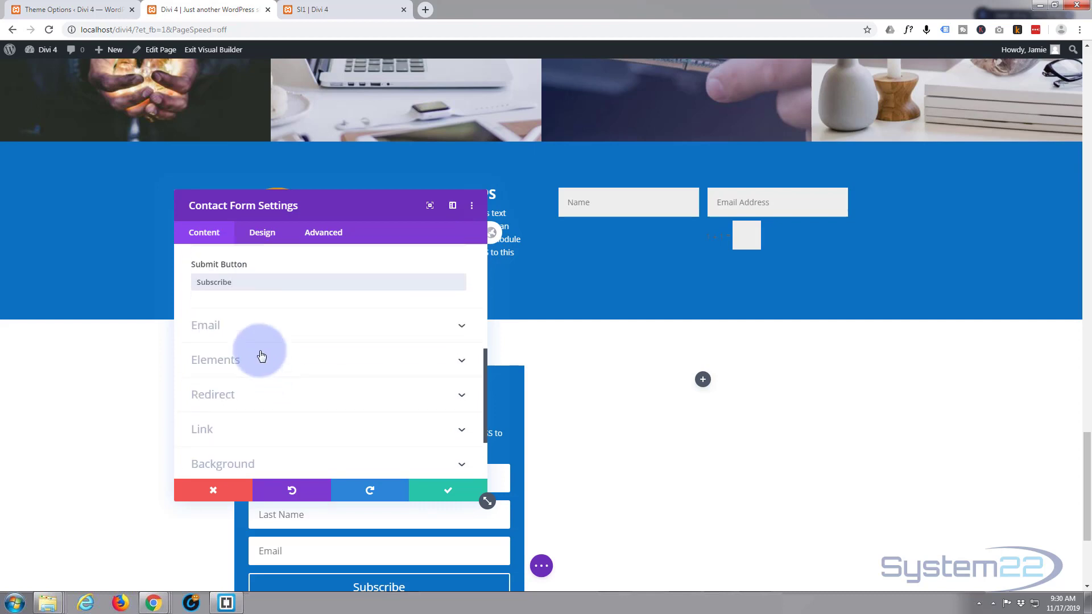
Step: Enter the recipient e-mail address in the form's Email settings
click(297, 334)
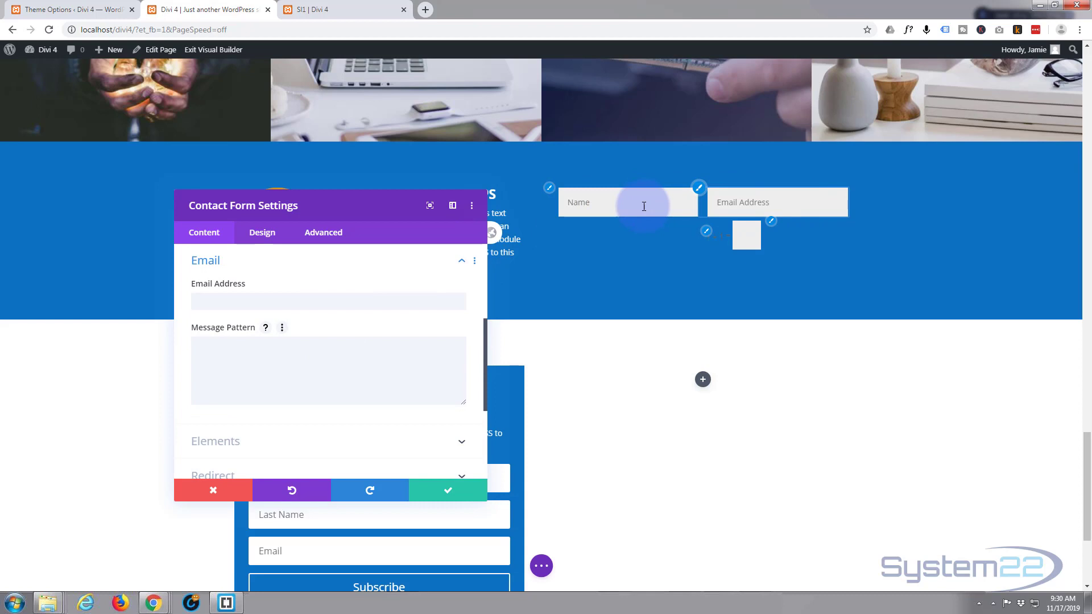
click(194, 300)
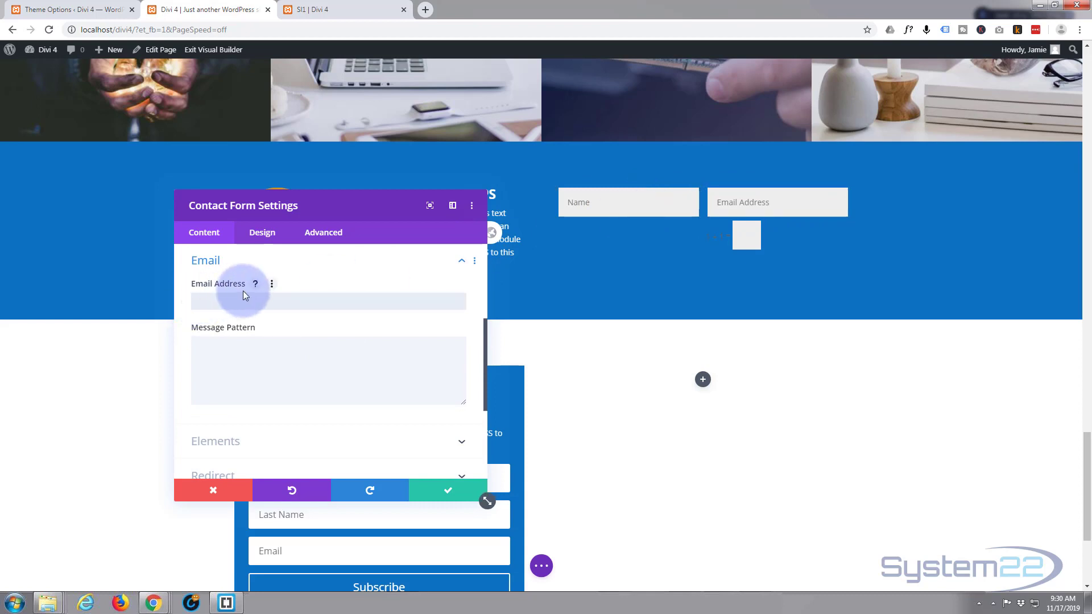
text(you@youremail.com)
click(218, 344)
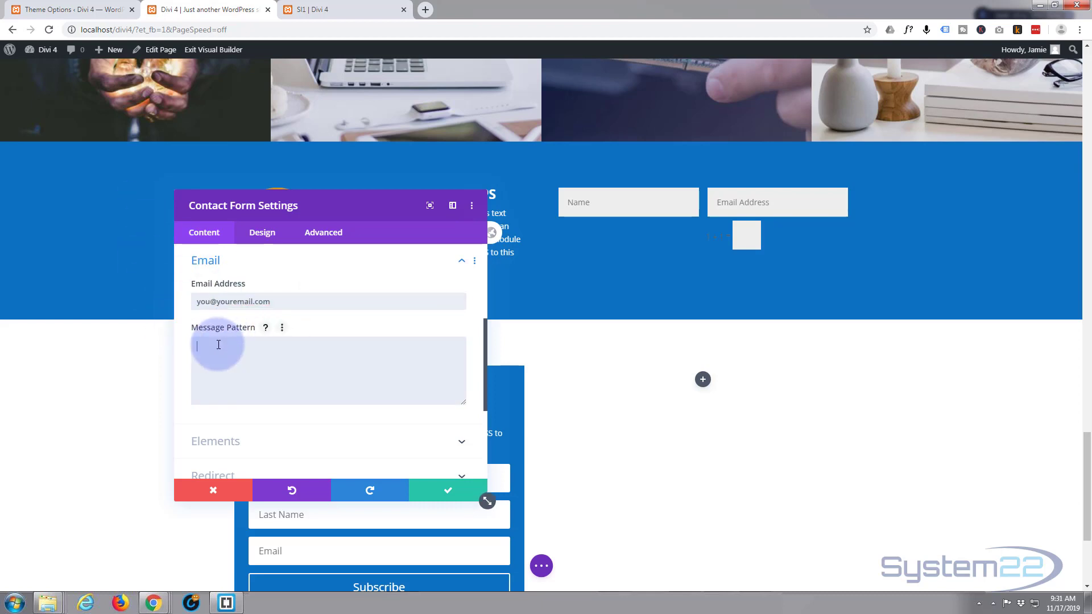
scroll(255, 349, down, 2)
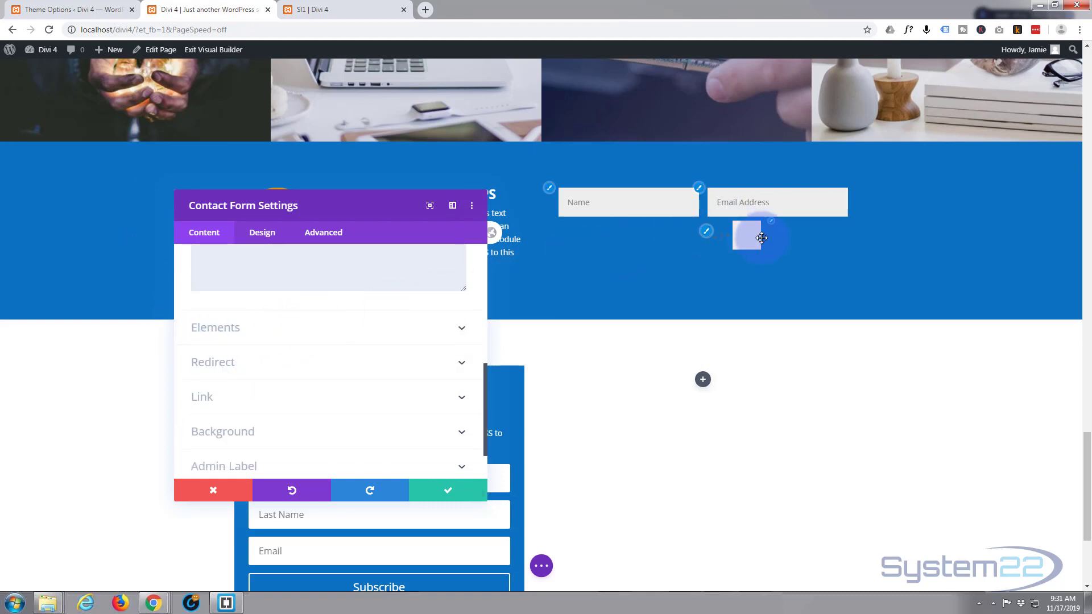
Step: Set Show Captcha to NO and leave Redirect To URL switched off
click(282, 331)
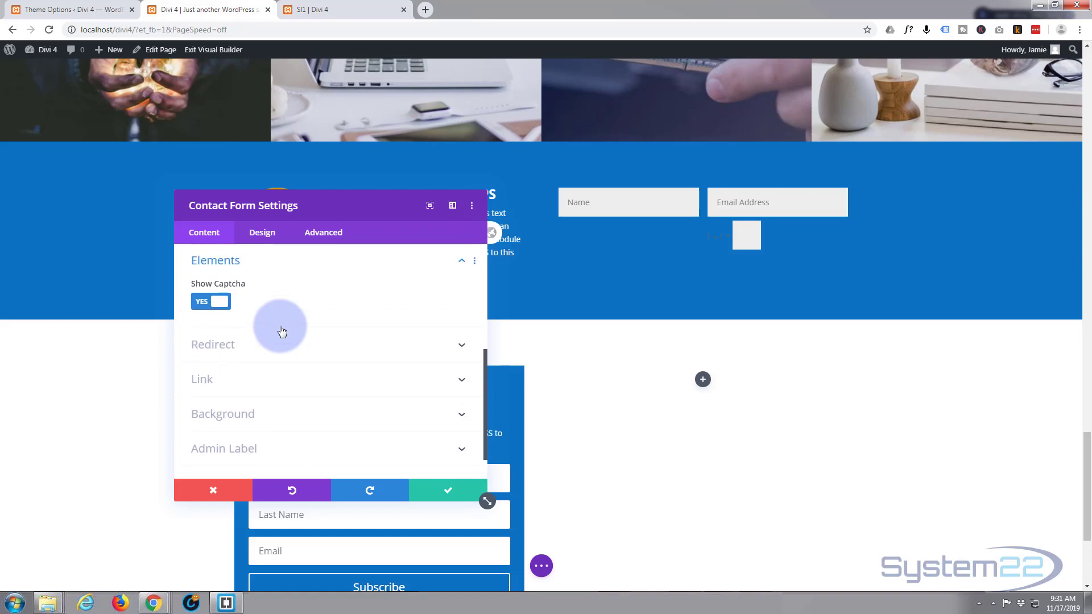
click(209, 307)
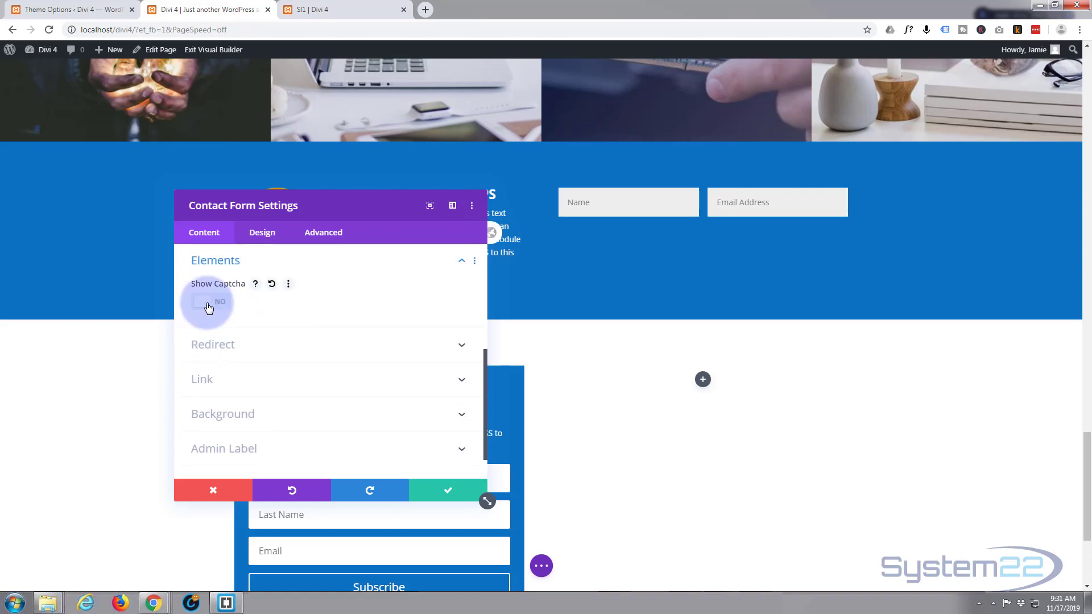
scroll(285, 304, down, 1)
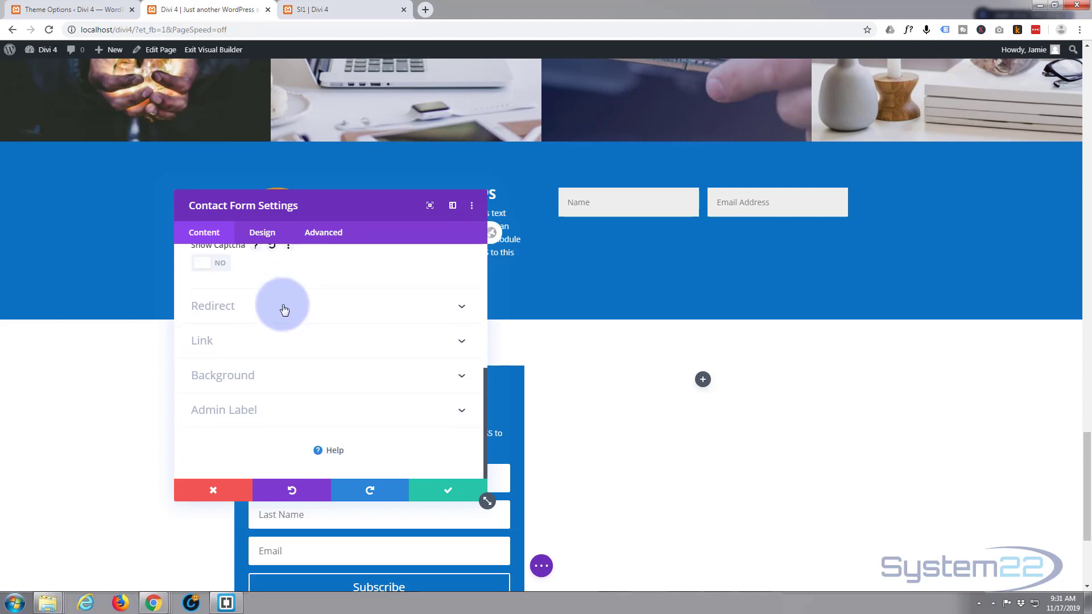
click(283, 309)
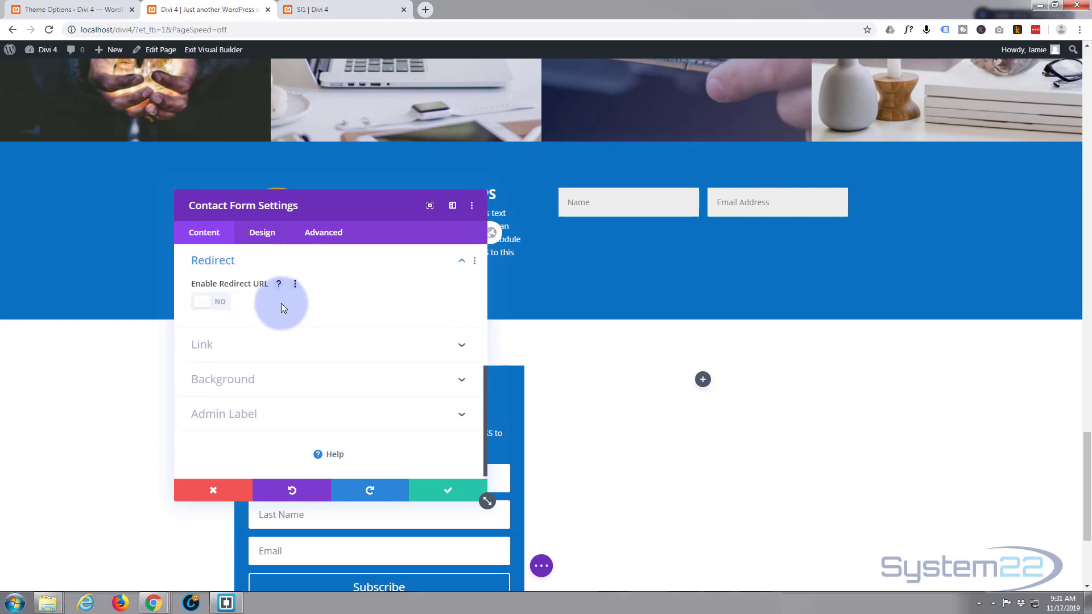
click(221, 304)
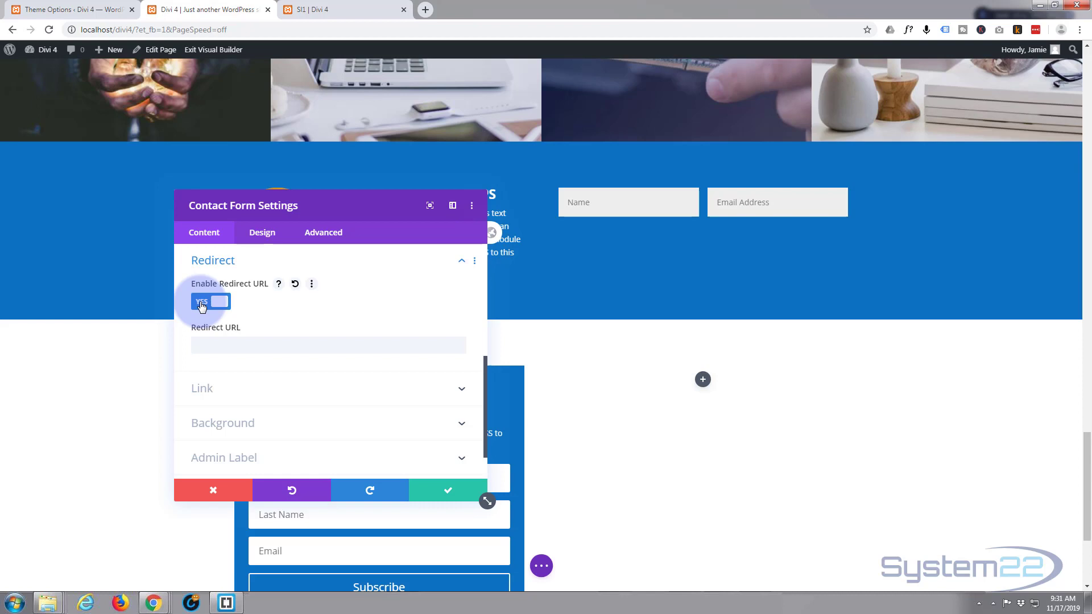
click(202, 305)
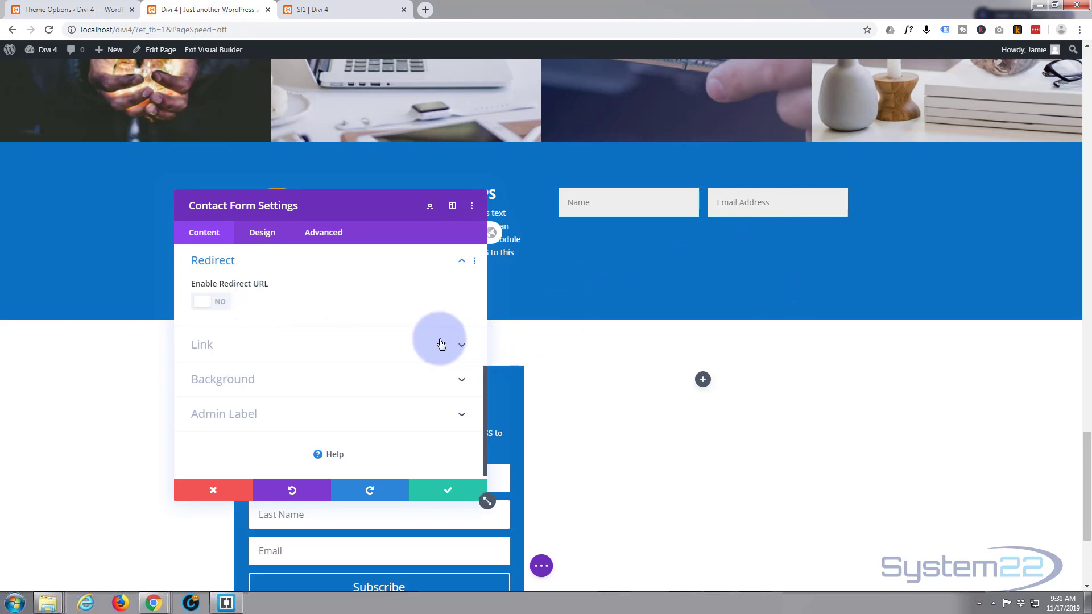
Step: Enable Use Custom Styles For Button and set the Button Text Color to white
click(263, 235)
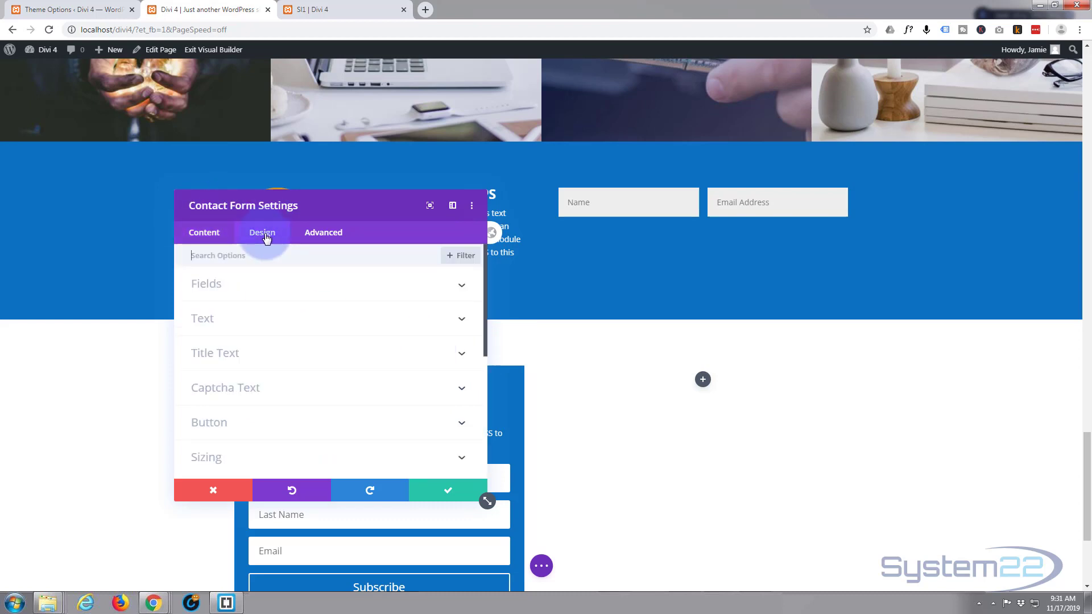
scroll(298, 350, down, 2)
click(271, 365)
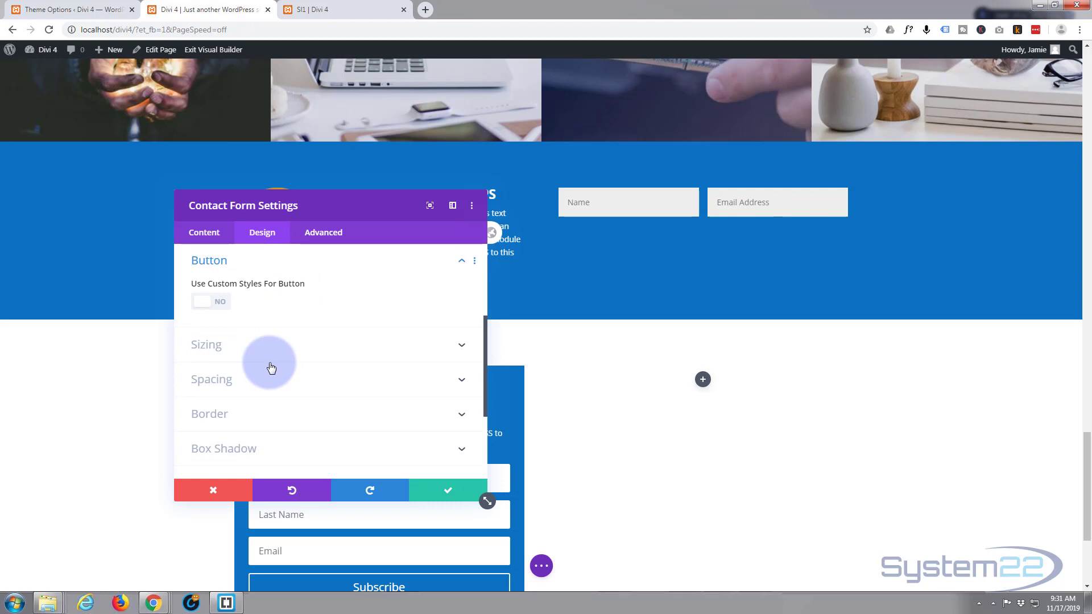
click(208, 304)
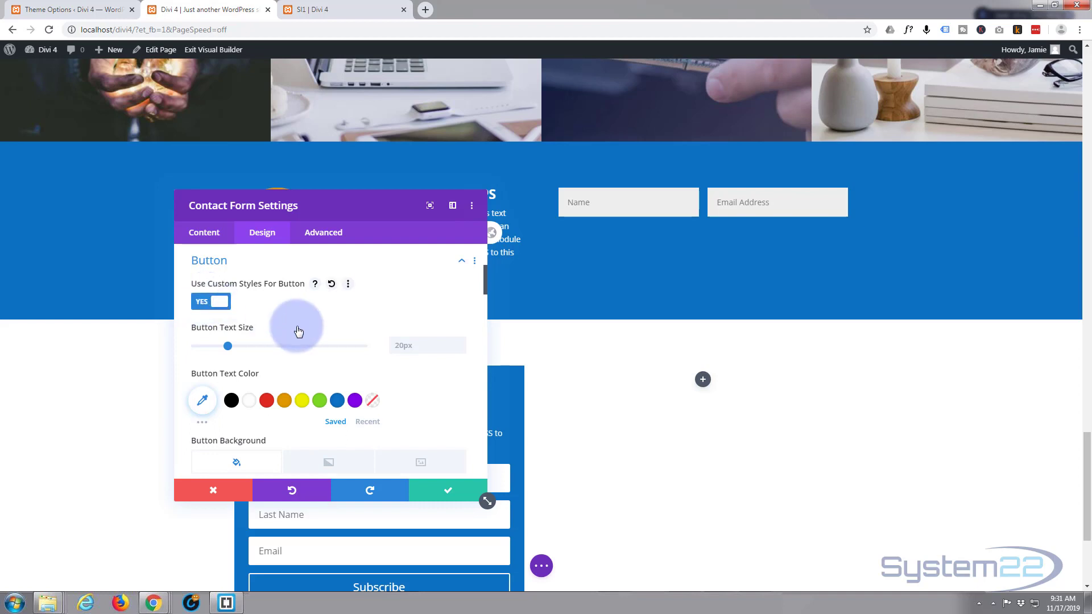
click(250, 402)
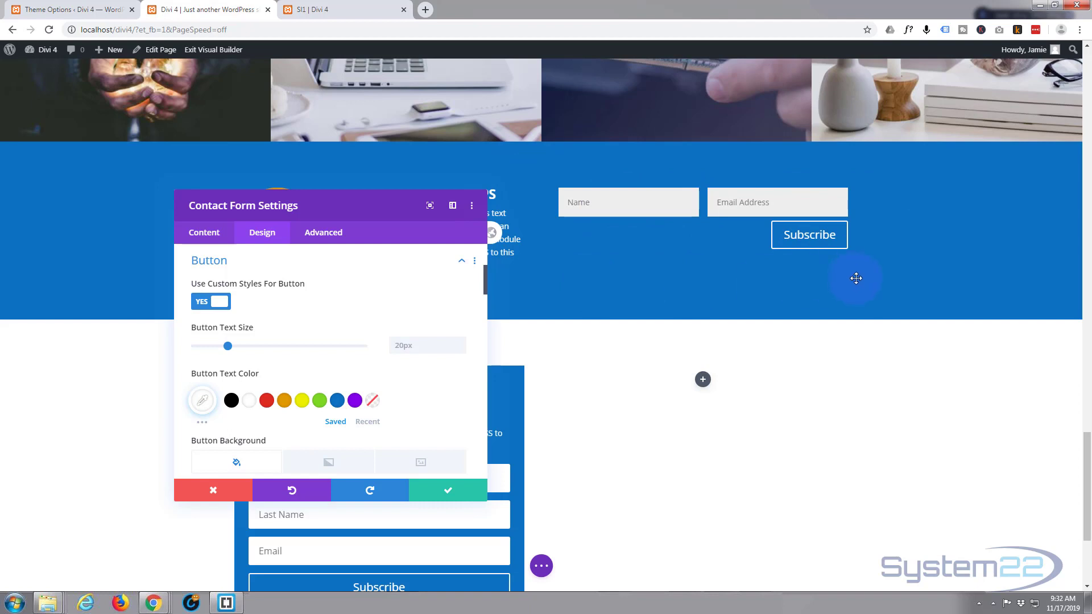
click(207, 237)
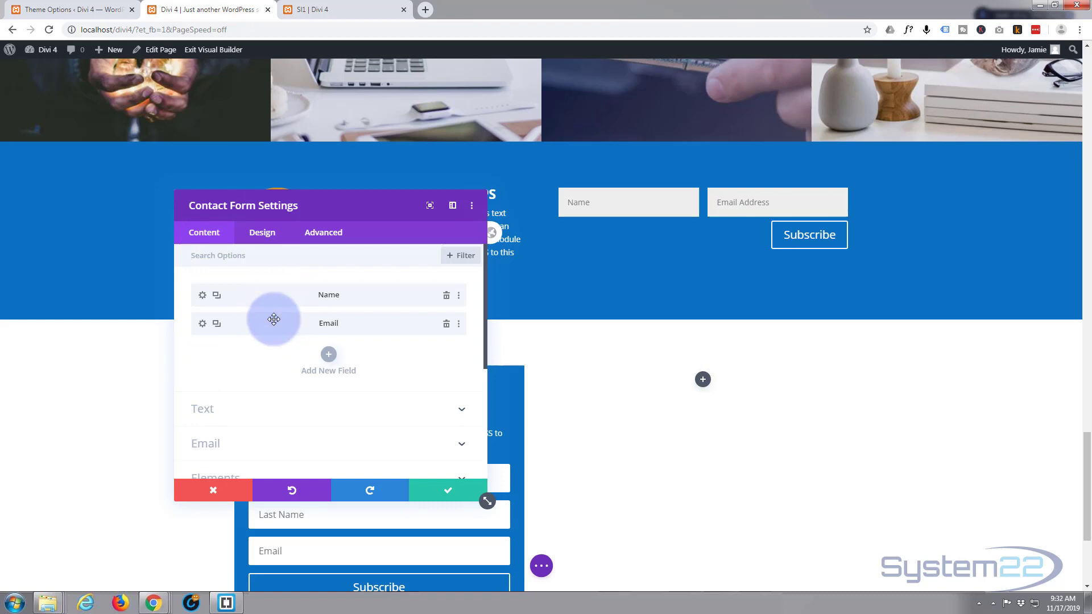
Step: Set Make Fullwidth to YES under Design > Layout for the Name and Email Address fields
click(202, 295)
click(262, 233)
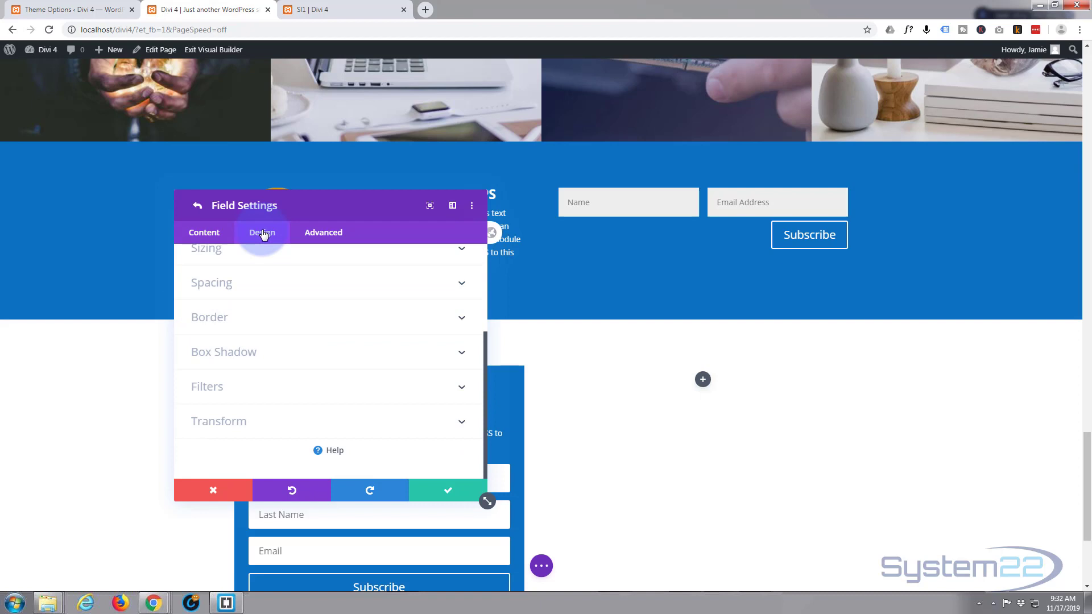
click(275, 283)
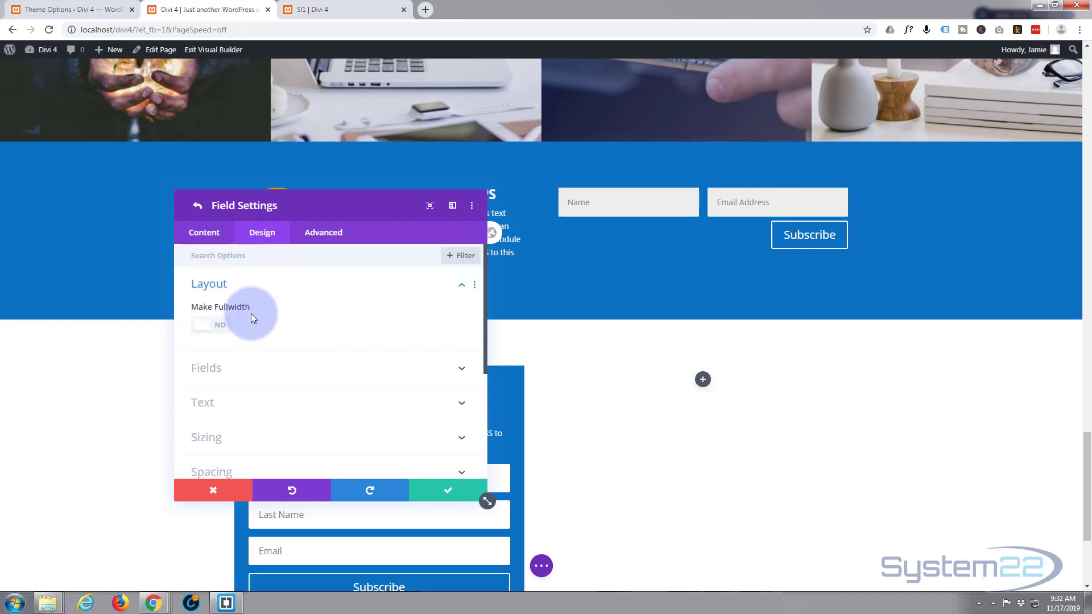
click(216, 326)
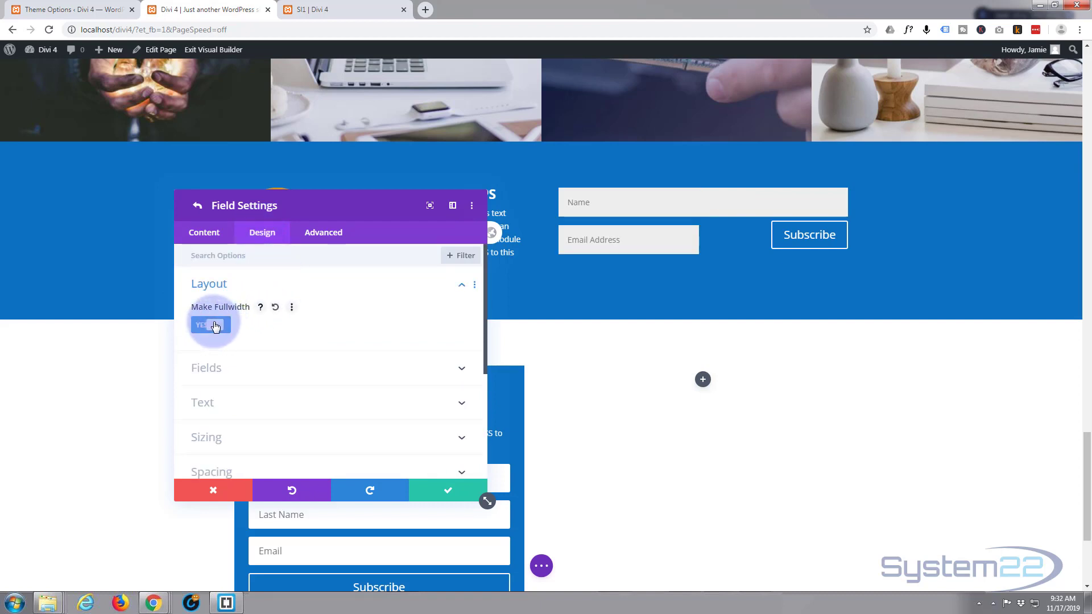
click(441, 492)
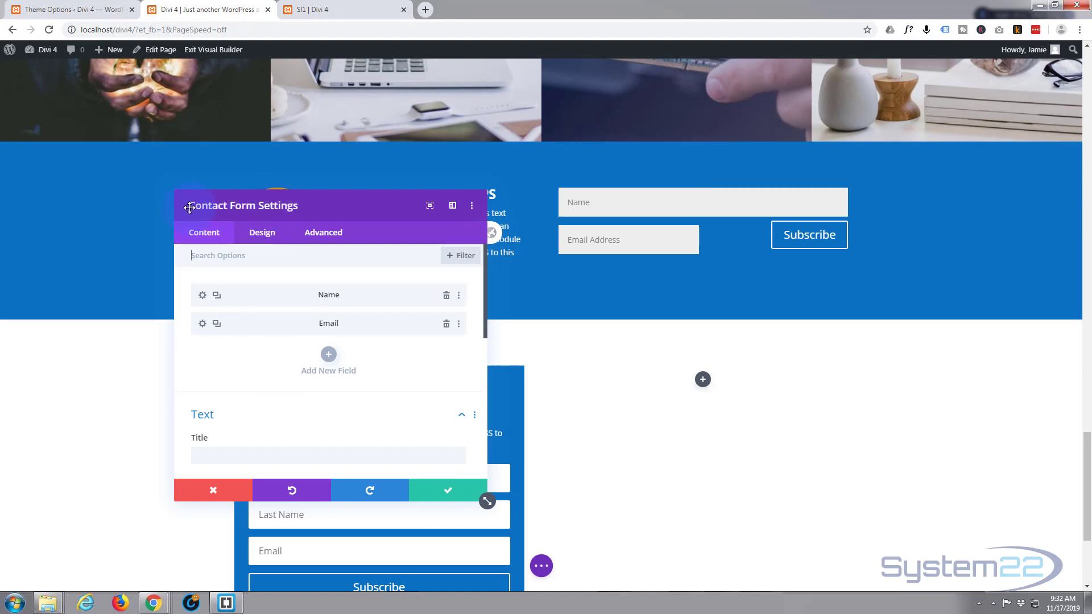
click(202, 323)
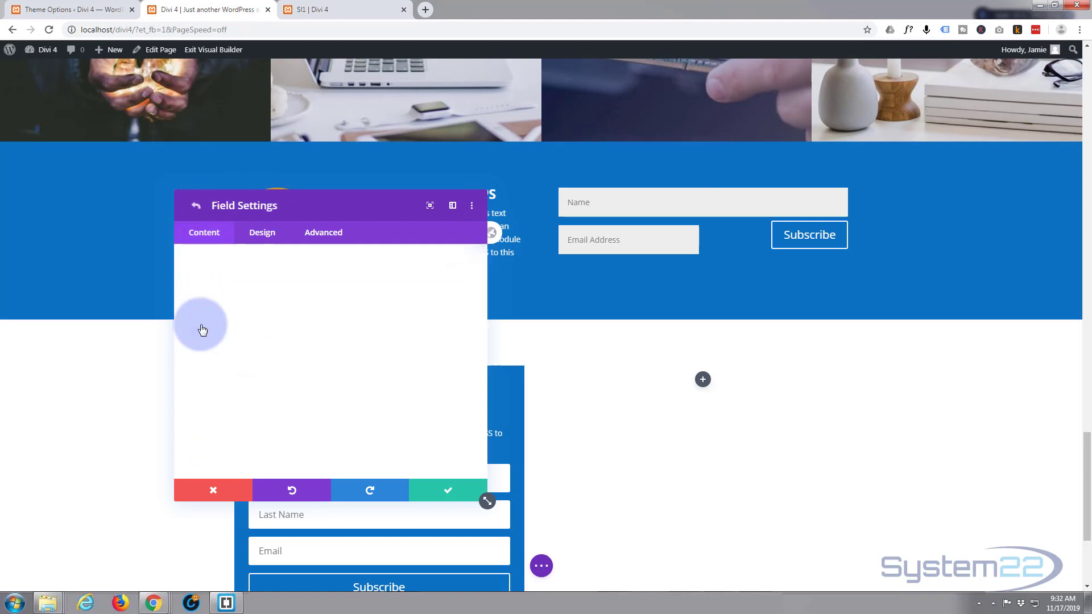
click(262, 230)
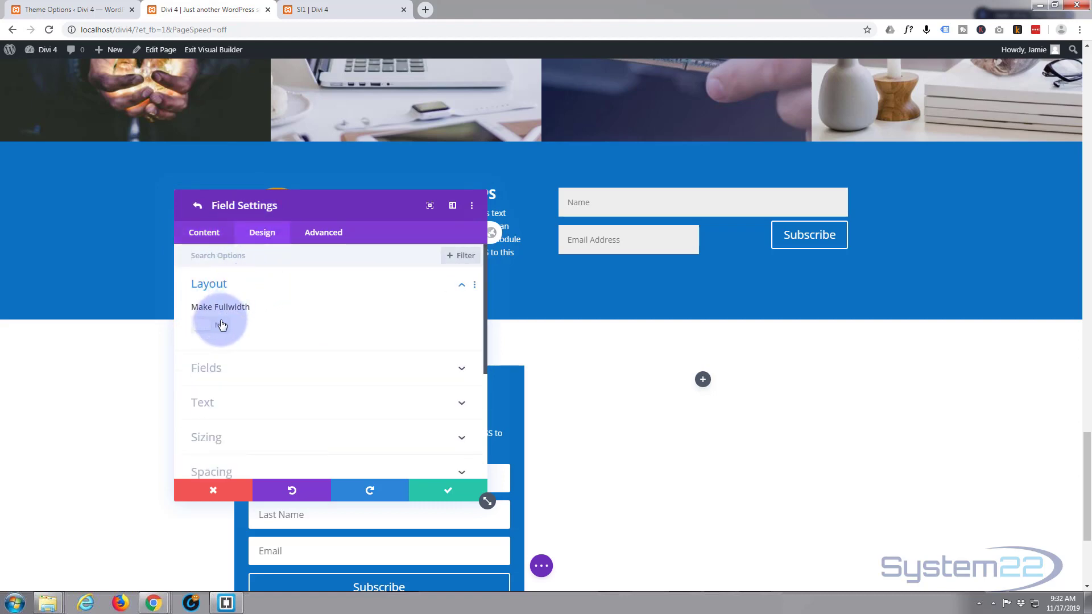
click(450, 490)
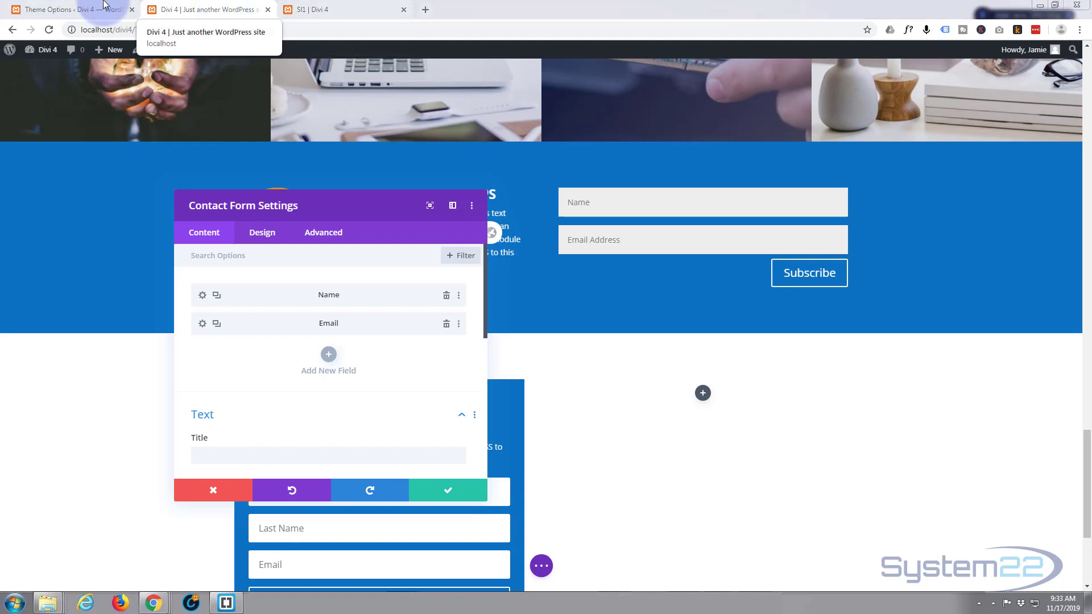
Step: Uncomment the Theme Options Custom CSS rule (float:none, 16px top margin), save it, and return to the builder
click(63, 9)
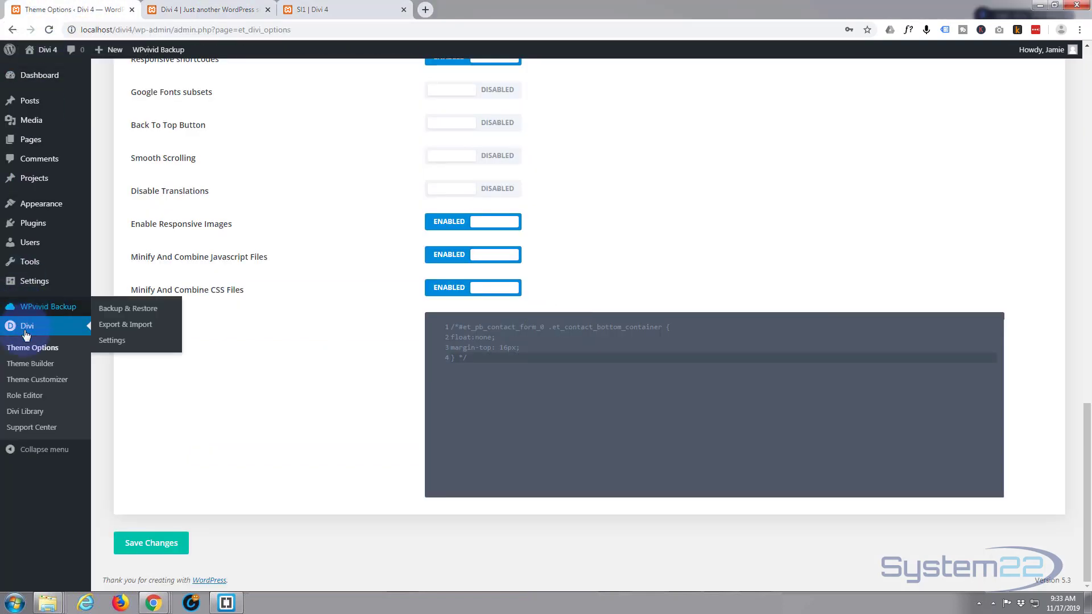
scroll(183, 138, up, 20)
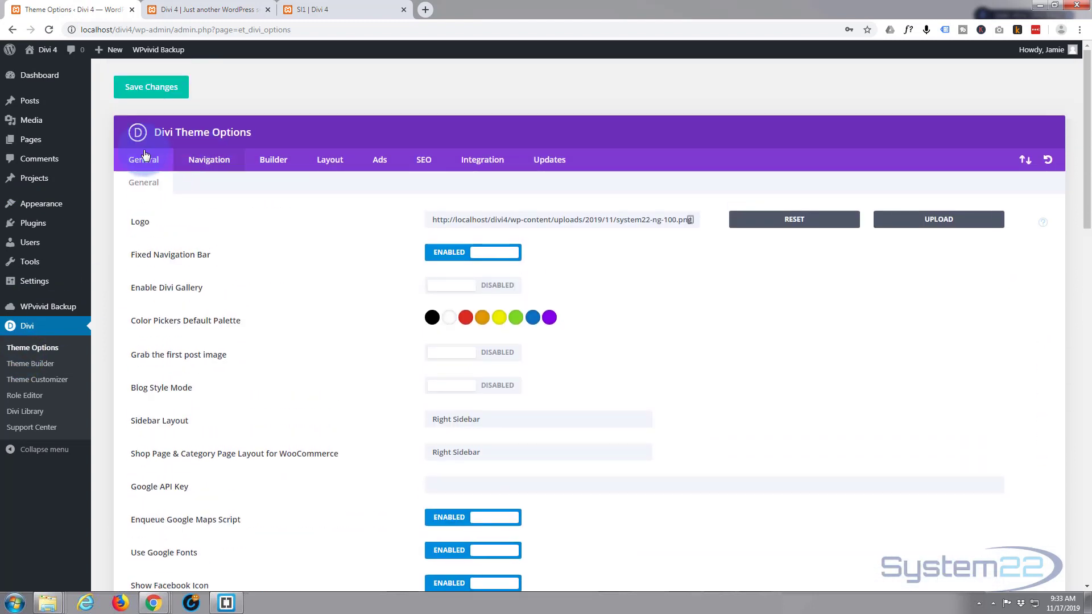
scroll(173, 212, down, 9)
scroll(173, 212, down, 10)
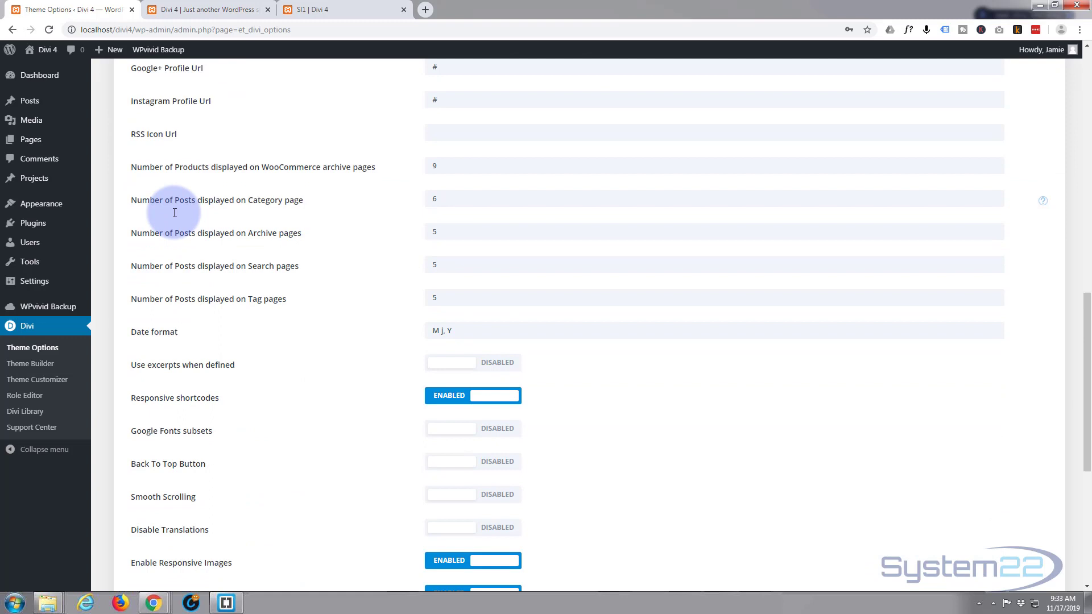
scroll(198, 349, down, 1)
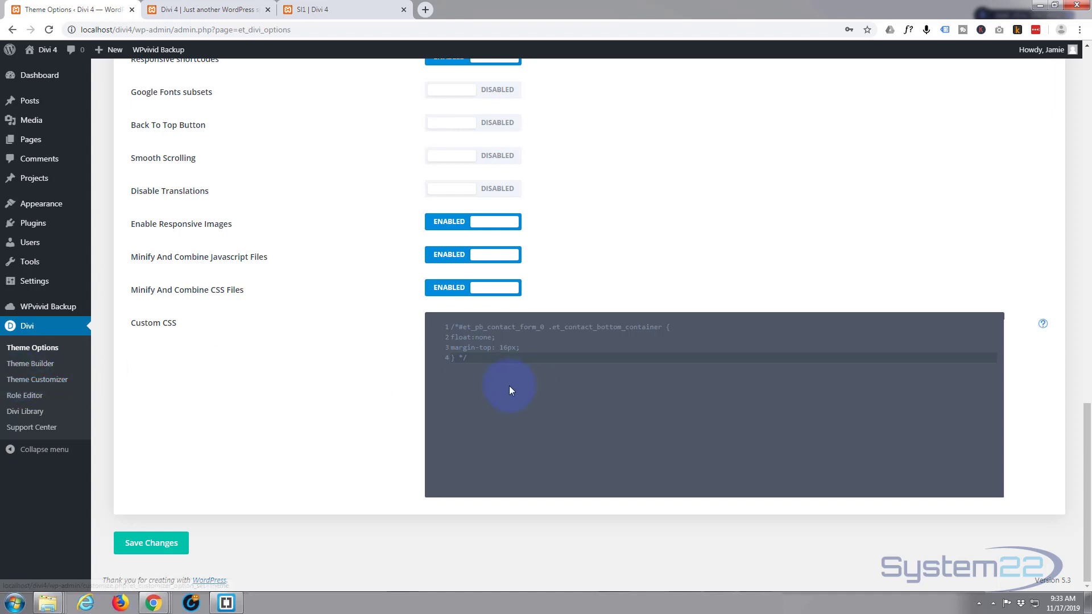
click(460, 325)
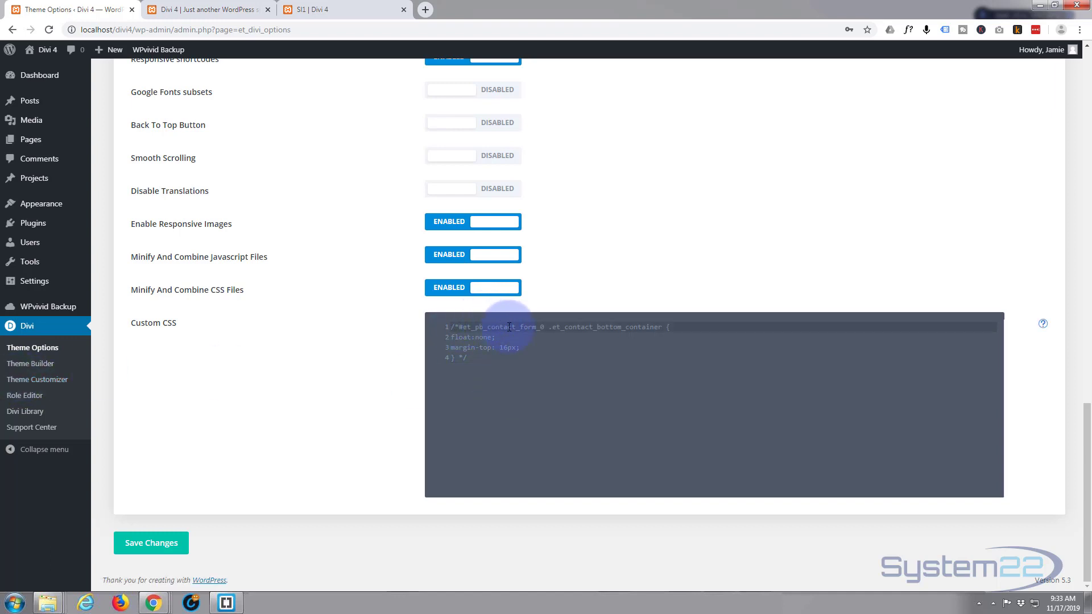
key(BackSpace)
key(BackSpace)
click(472, 359)
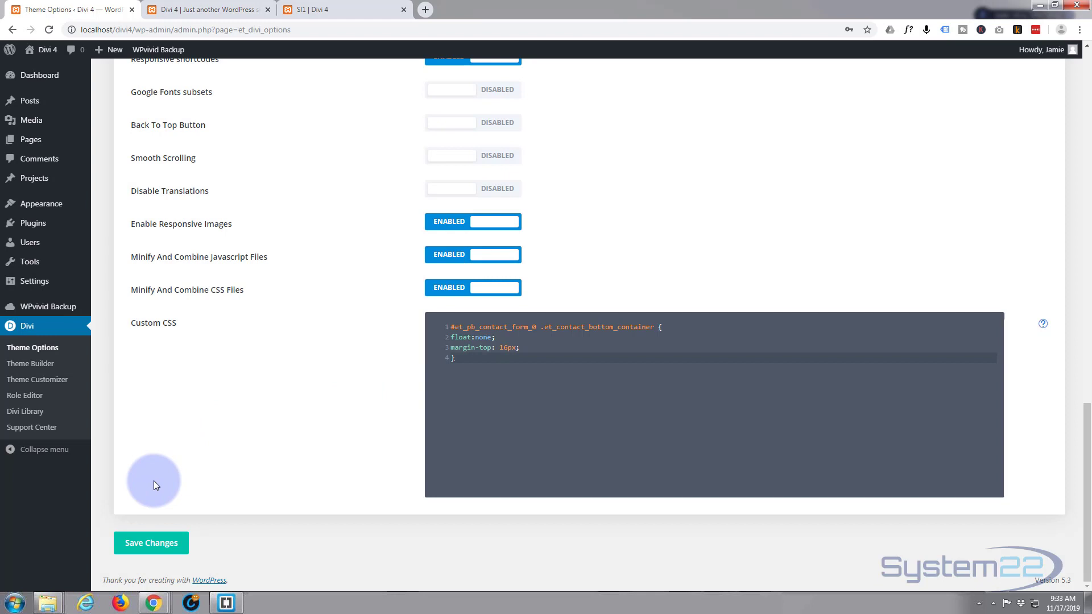
click(150, 545)
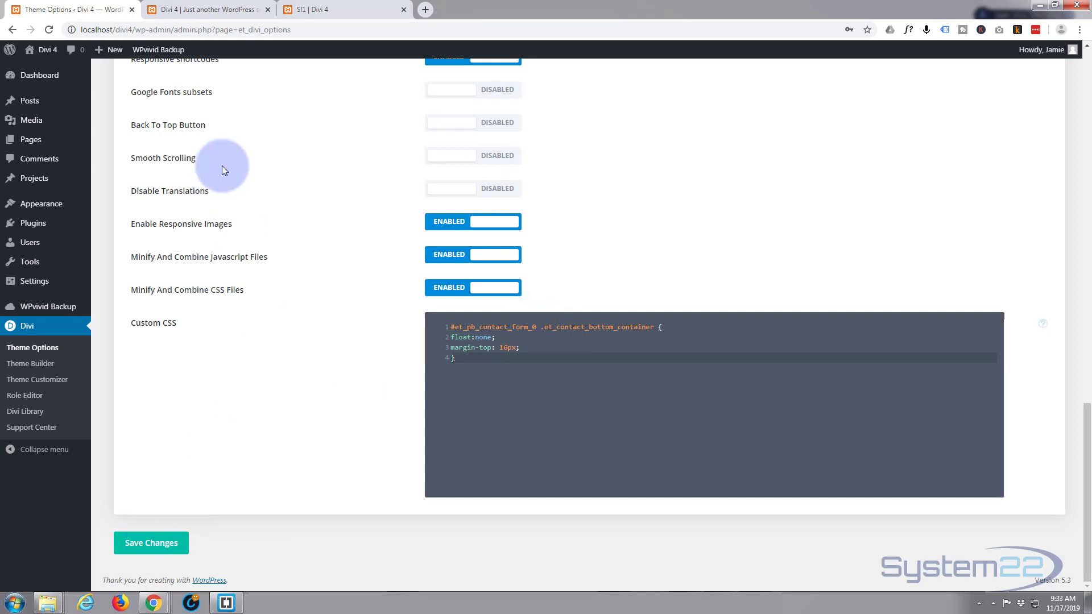
click(219, 14)
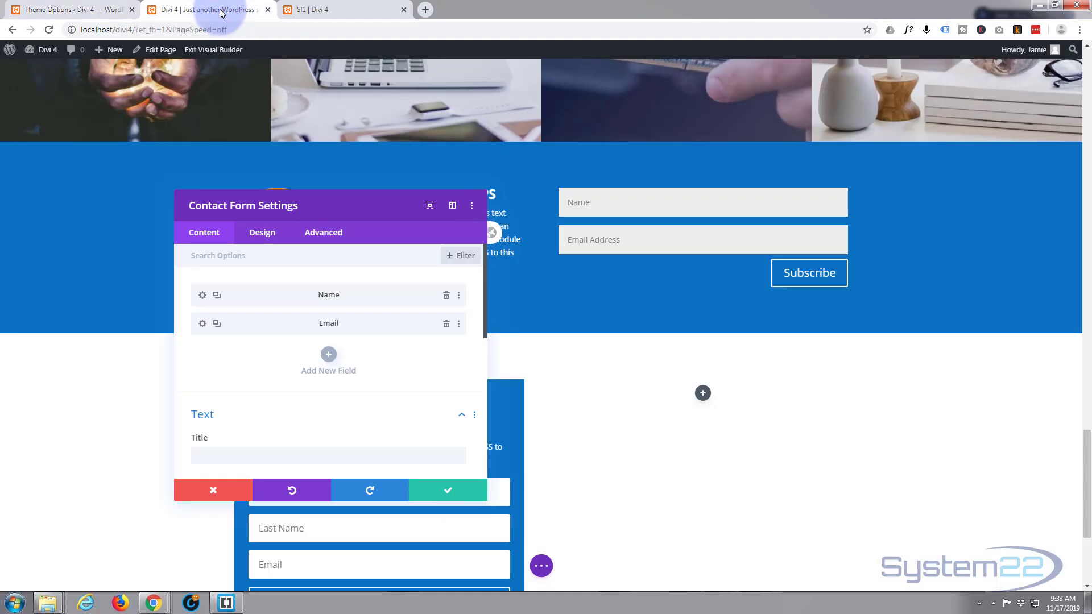
Step: Confirm the Contact Form settings, save the page, and exit to the live home page
click(446, 492)
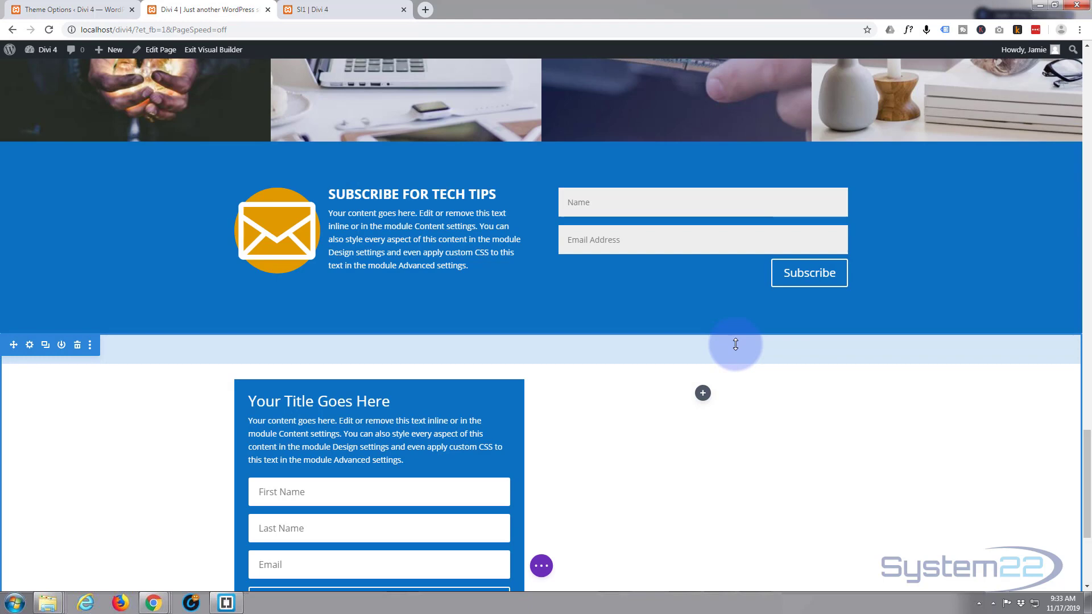
click(540, 566)
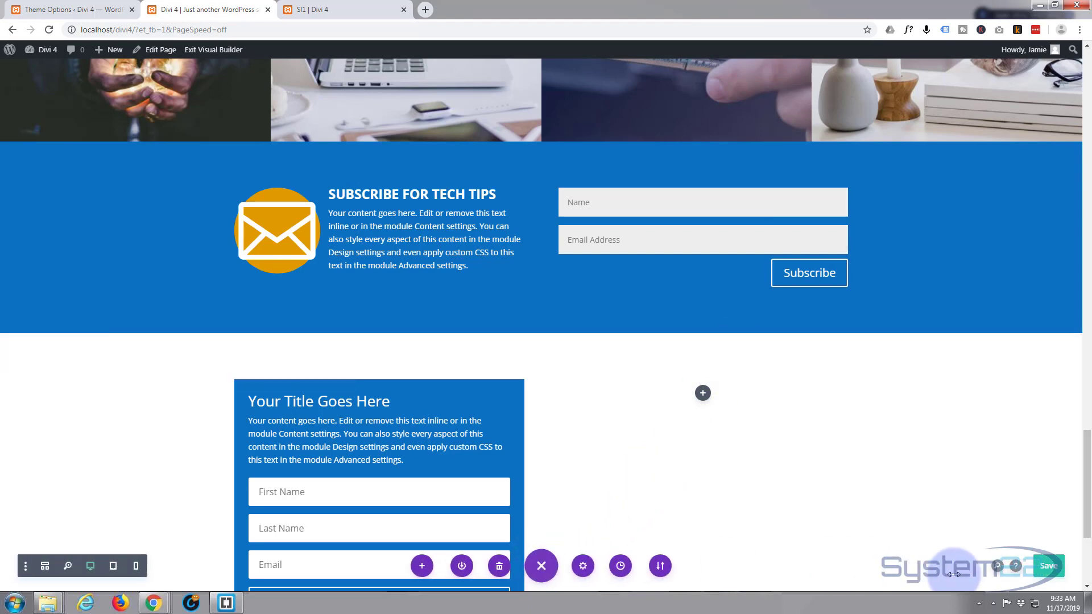
click(1052, 570)
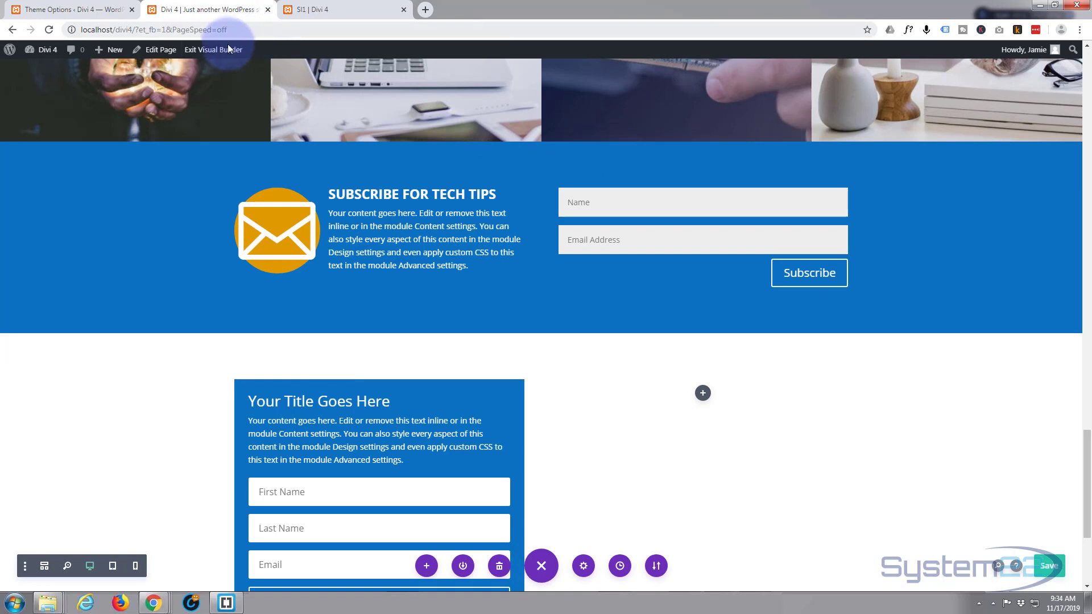
click(223, 52)
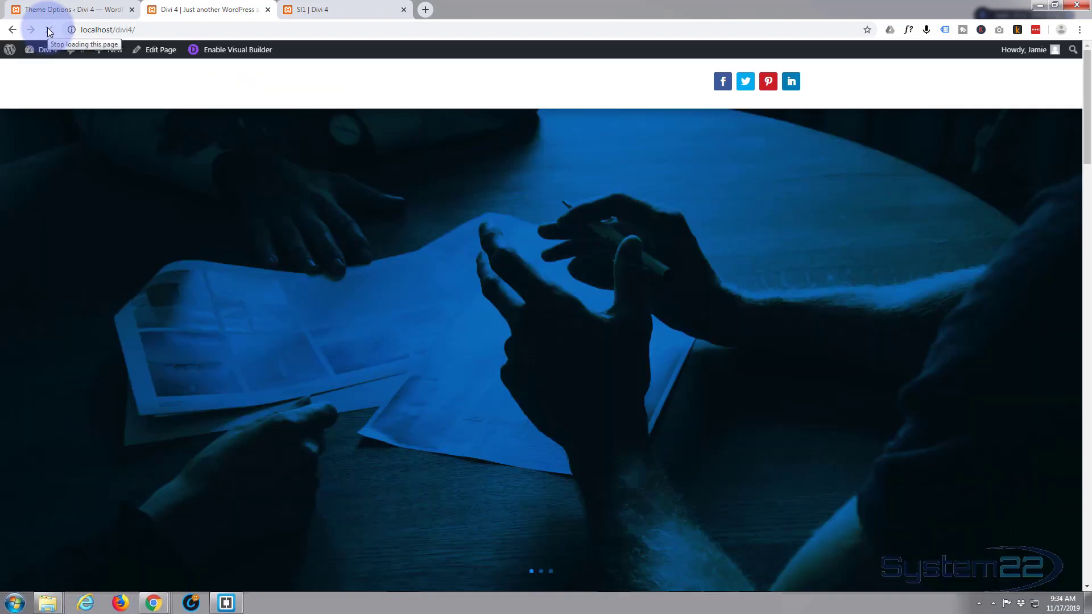
scroll(247, 265, down, 8)
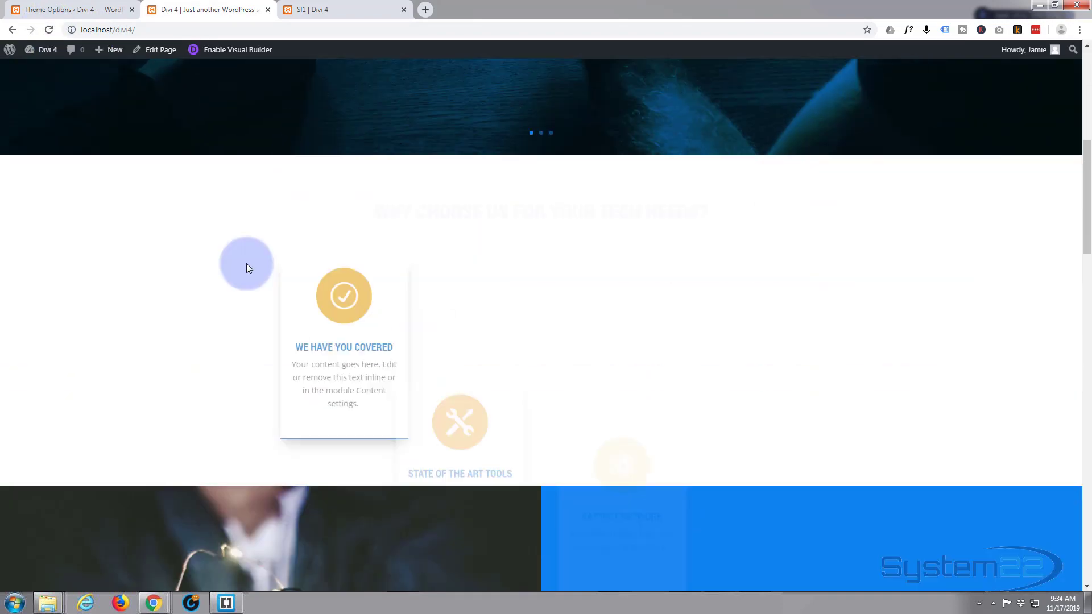
scroll(247, 263, down, 14)
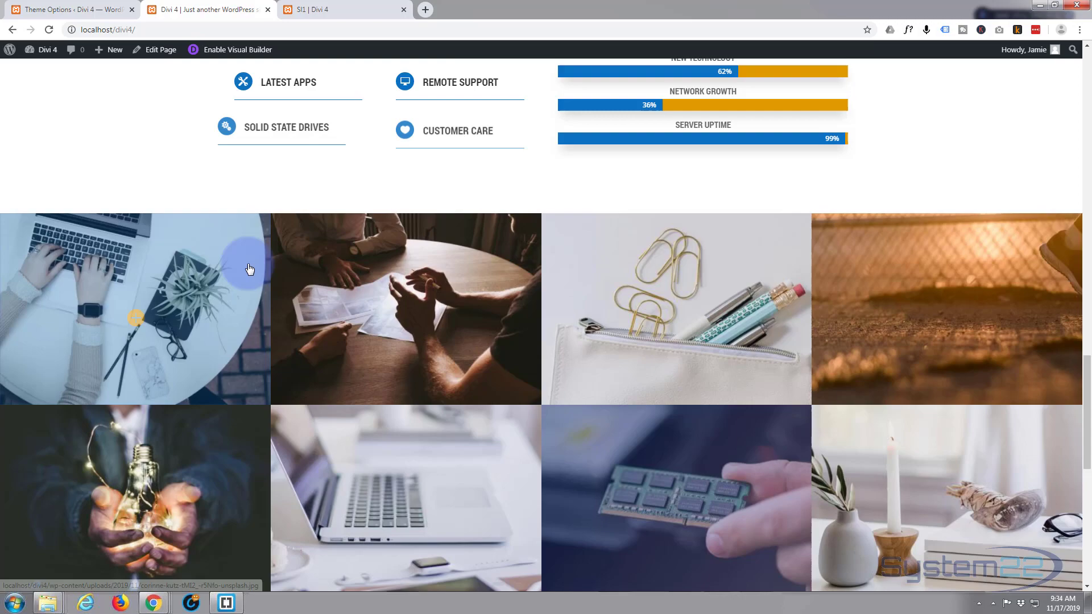
scroll(250, 270, down, 7)
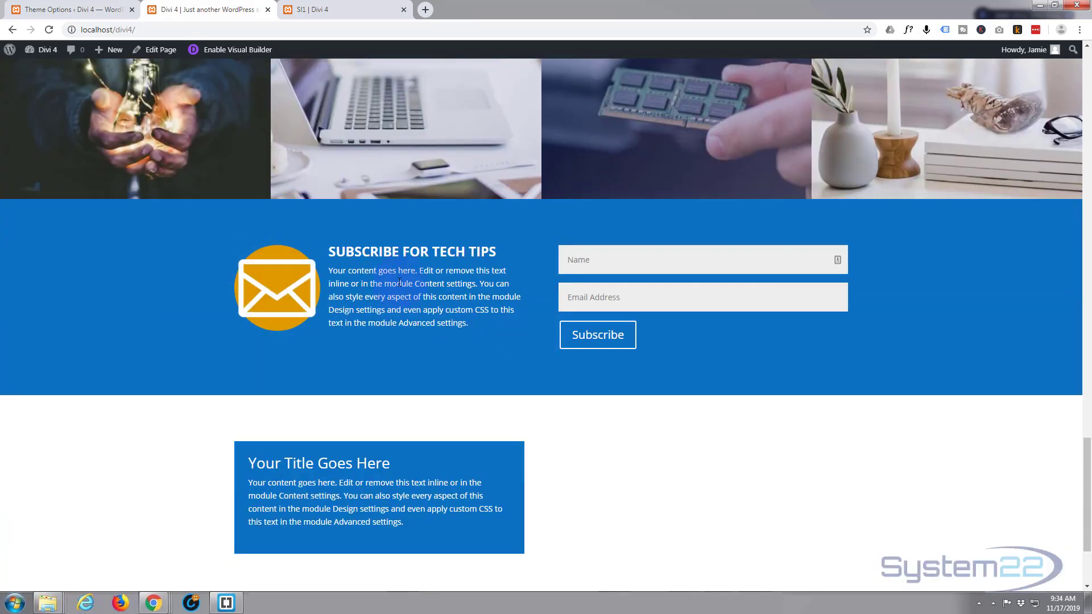
scroll(393, 250, up, 19)
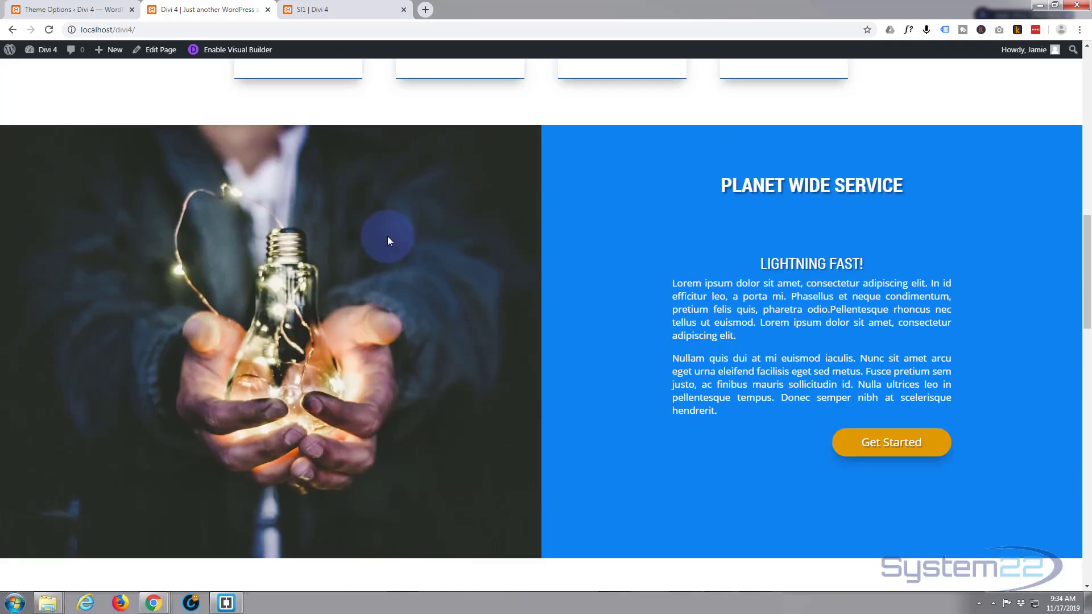
scroll(387, 236, up, 15)
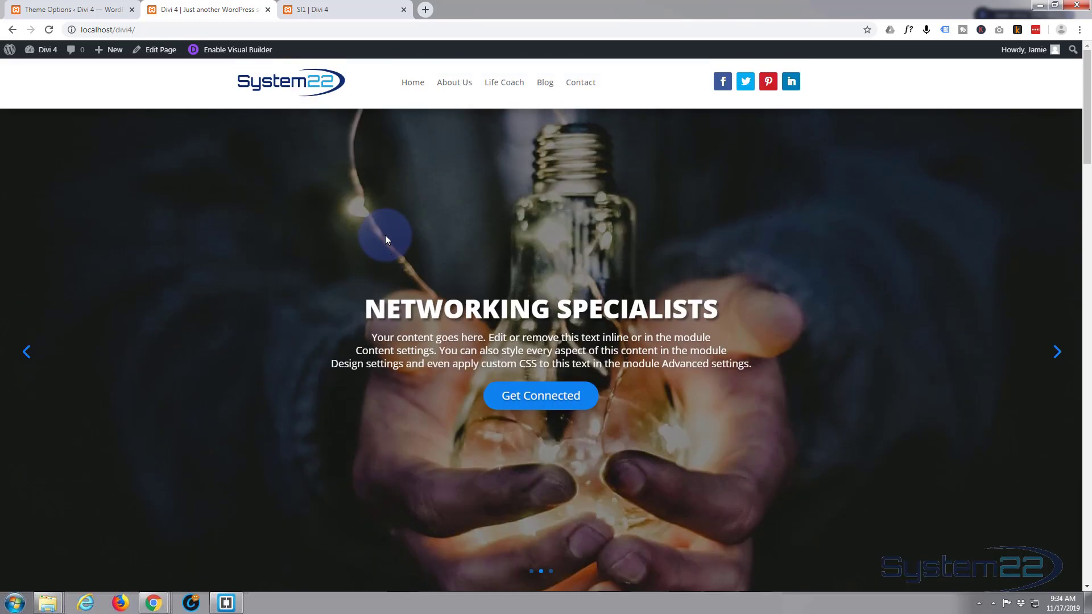
Step: Reopen the home page in the Visual Builder and scroll down to the Subscribe For Tech Tips form
click(233, 52)
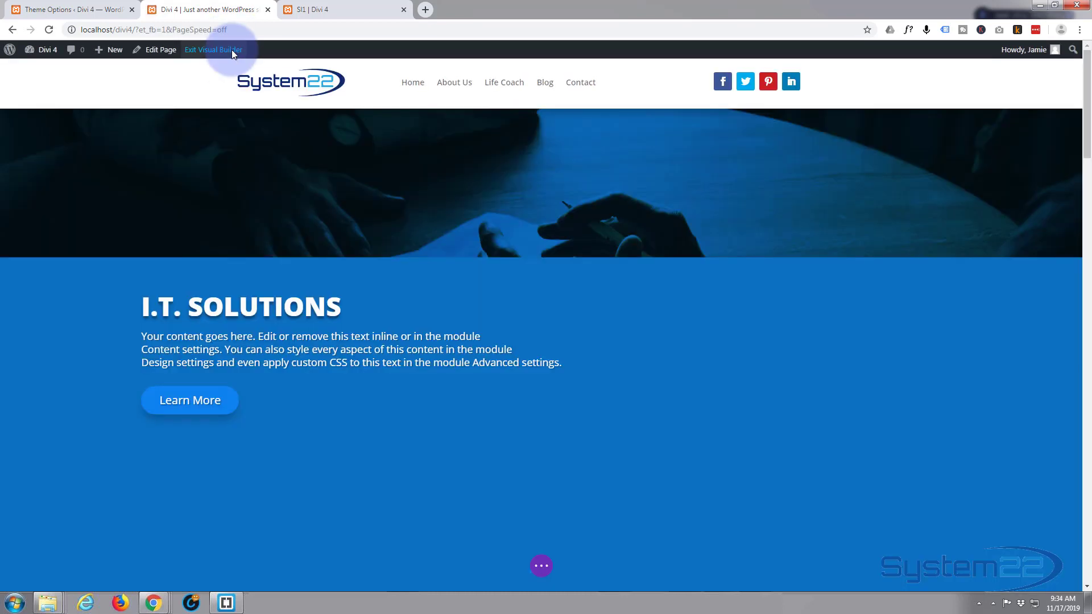
scroll(263, 232, down, 15)
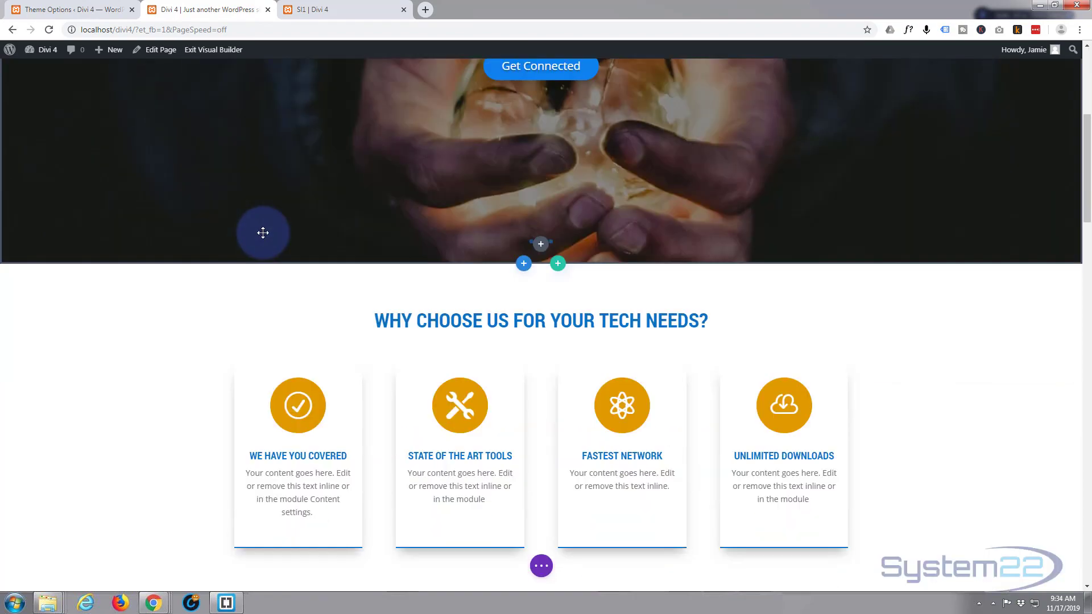
scroll(263, 234, down, 14)
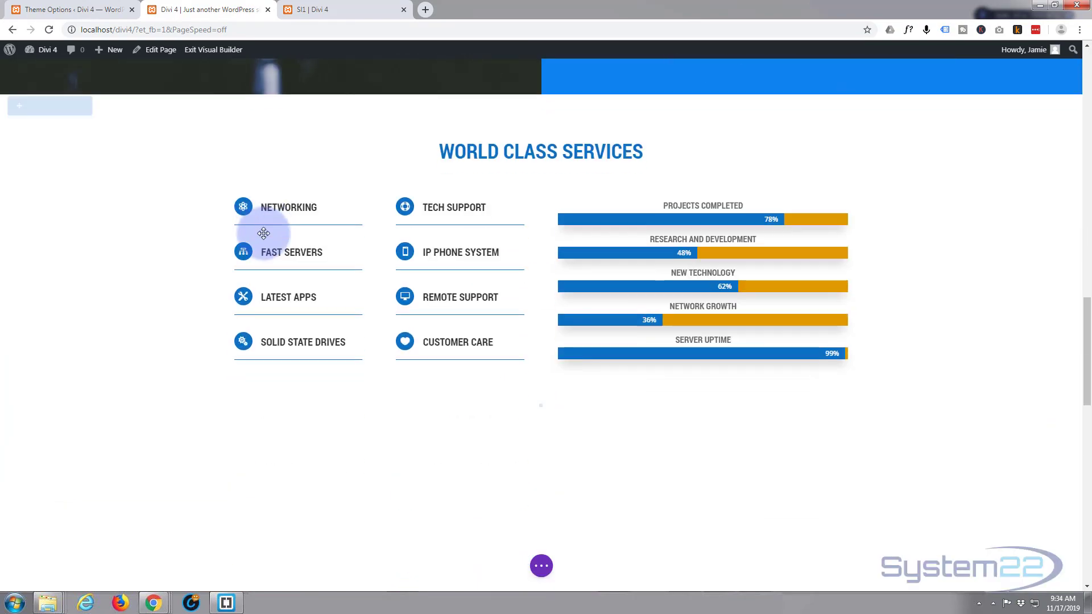
scroll(263, 238, down, 5)
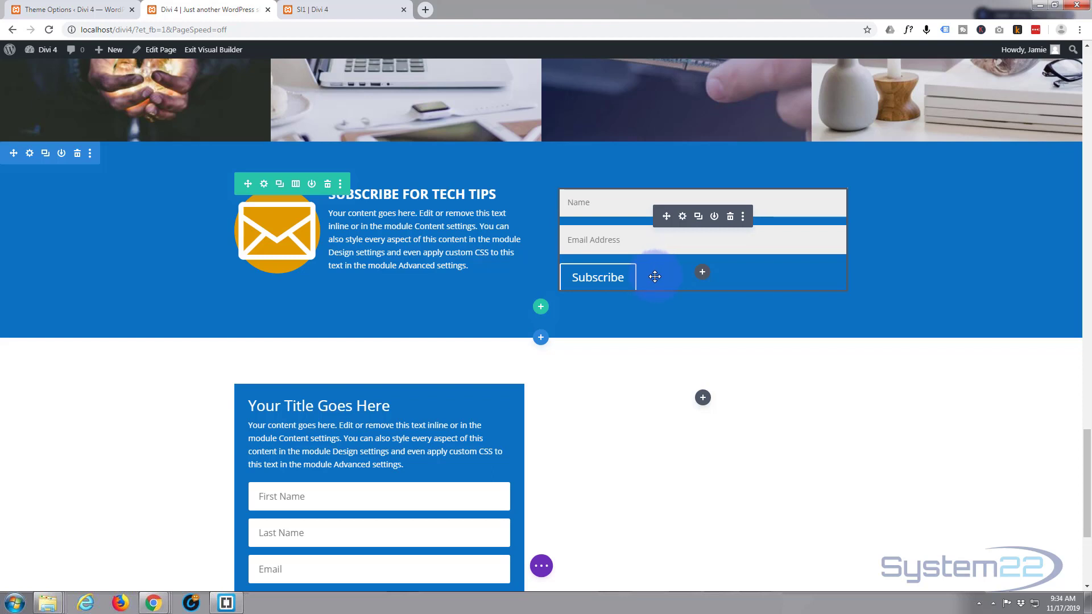
Step: Open the subscribe form's Name field settings on its Design options
click(682, 217)
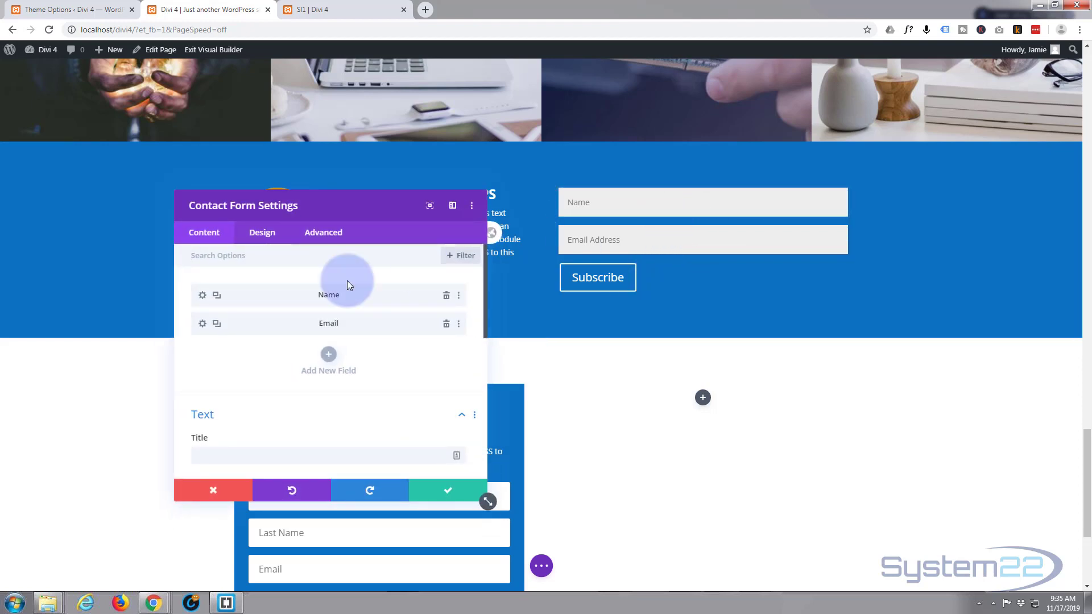
click(256, 235)
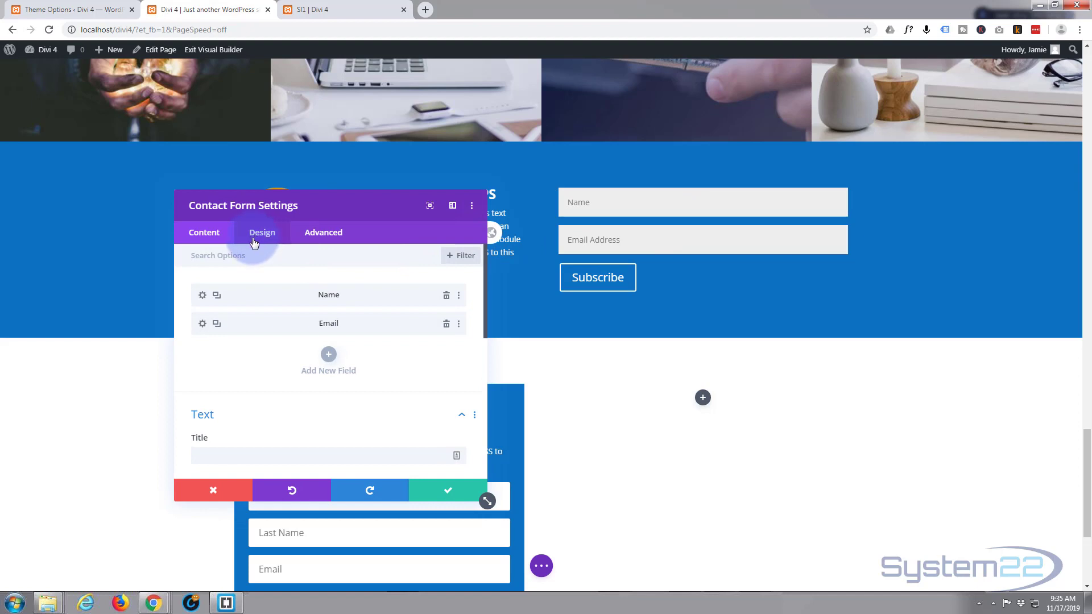
click(204, 232)
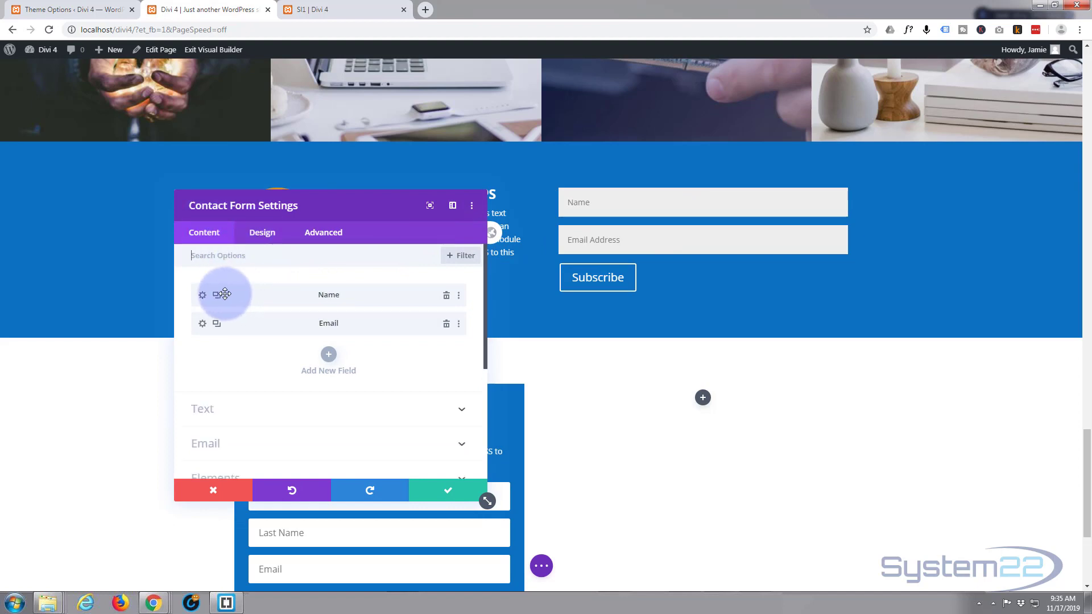
click(202, 296)
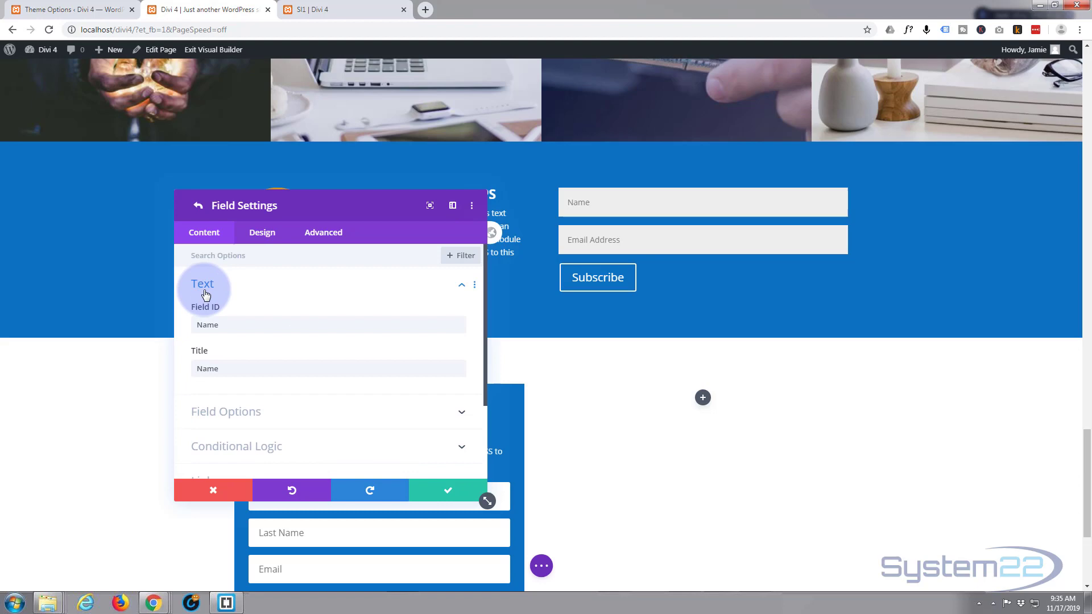
click(270, 240)
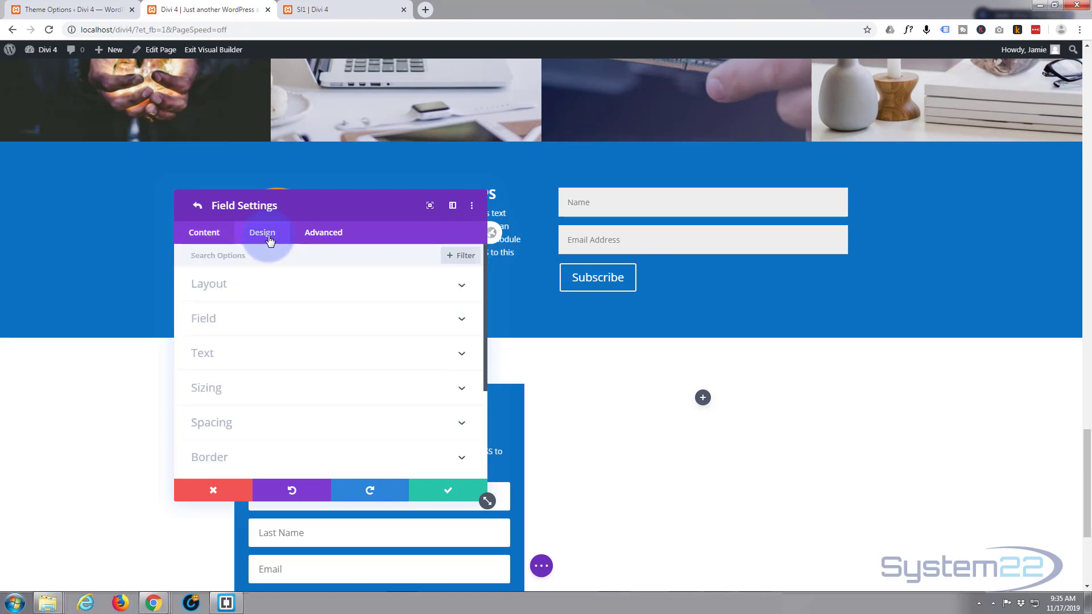
click(284, 318)
Step: Set the Name field's border corner radius to 50px
scroll(283, 319, down, 4)
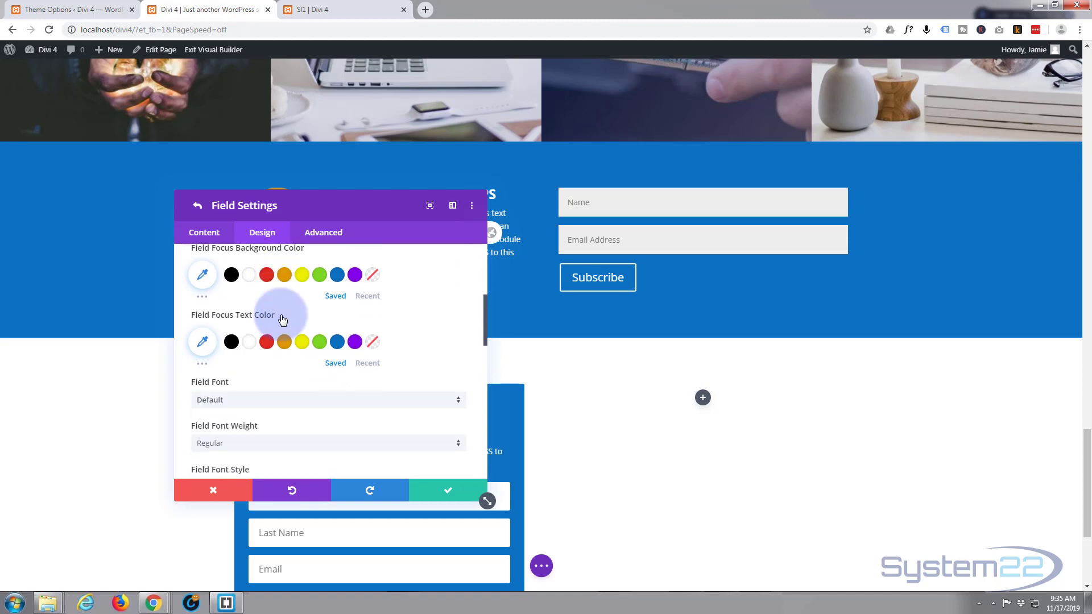
scroll(283, 320, down, 2)
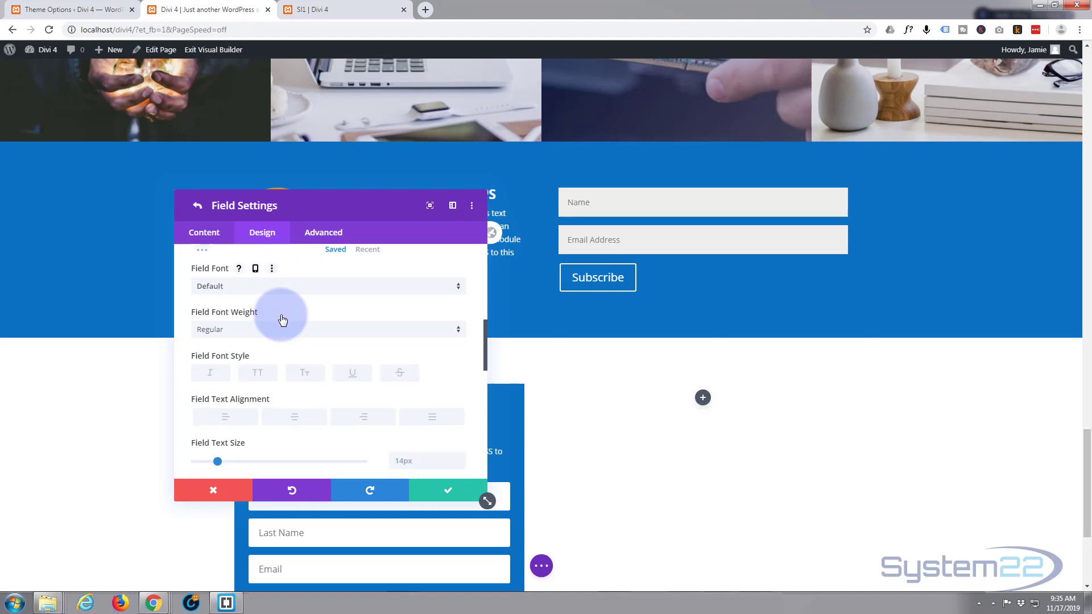
scroll(282, 319, down, 3)
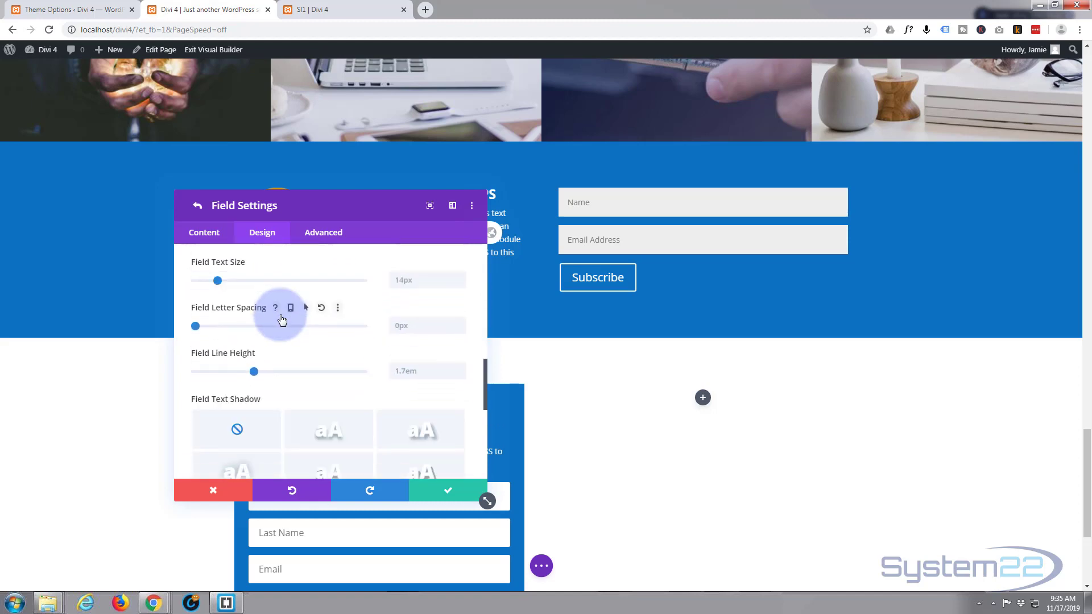
scroll(281, 320, down, 2)
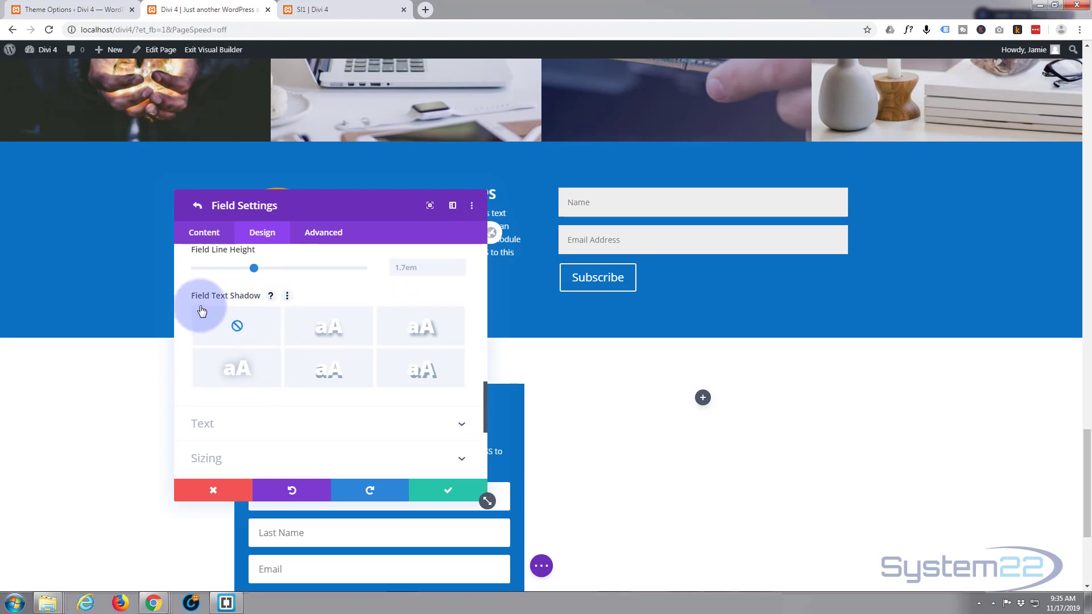
scroll(201, 310, down, 2)
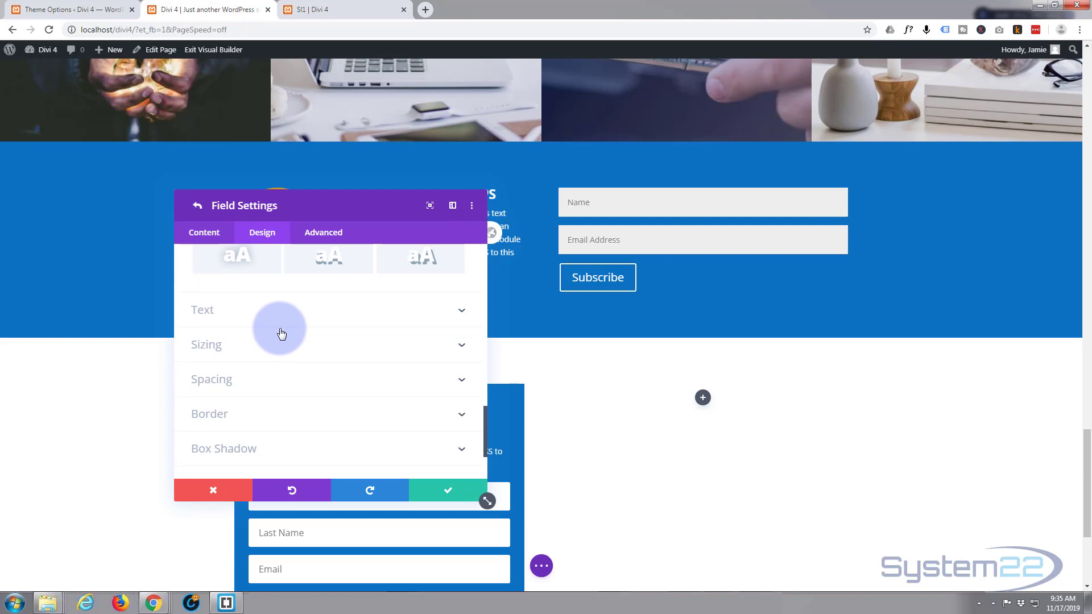
scroll(280, 333, down, 1)
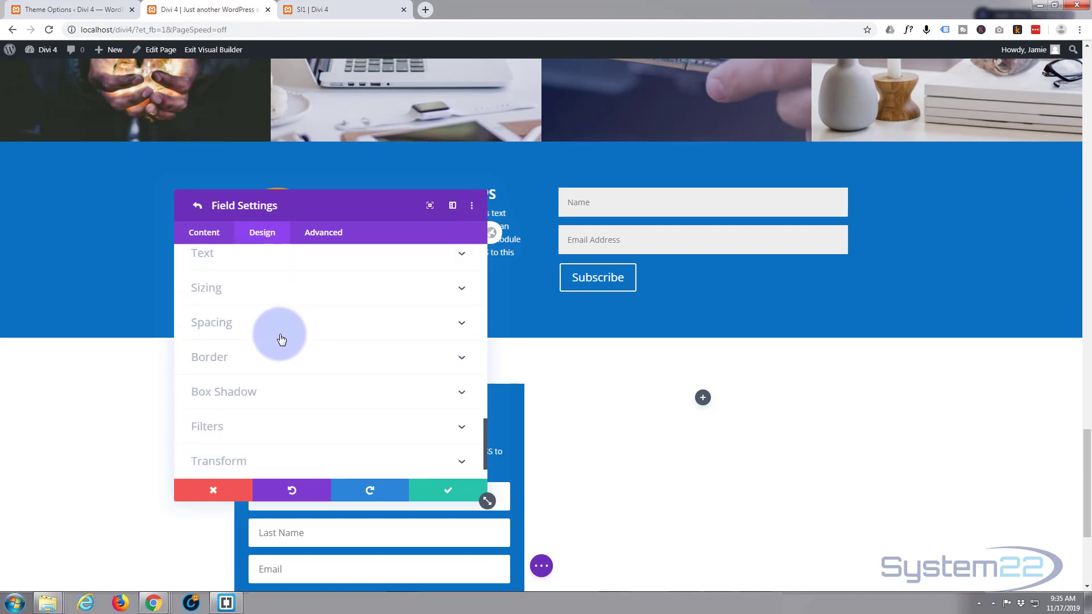
click(283, 366)
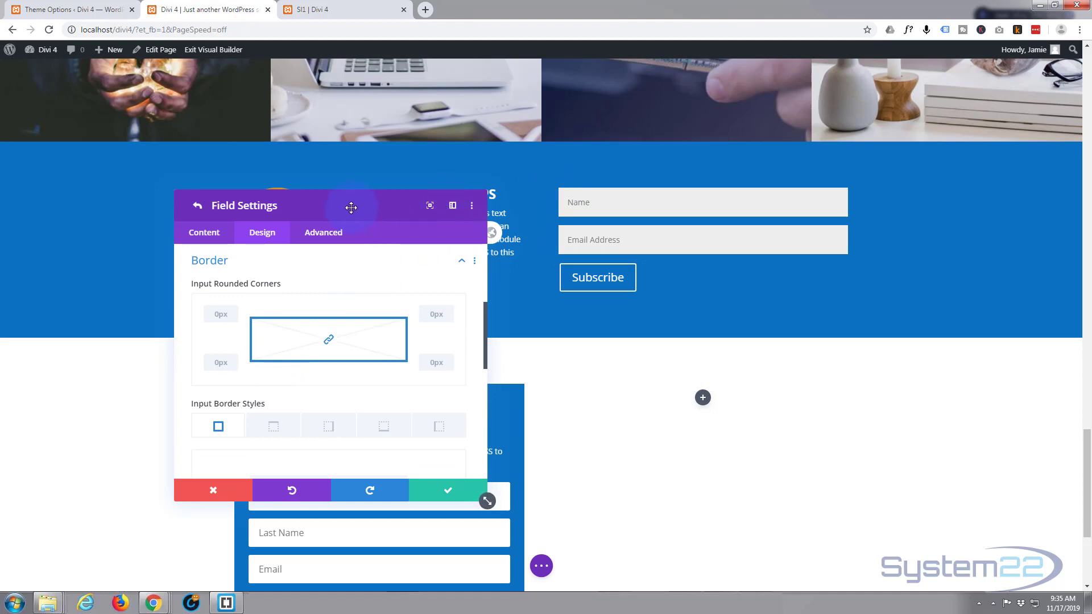
drag(351, 207, 348, 167)
click(210, 272)
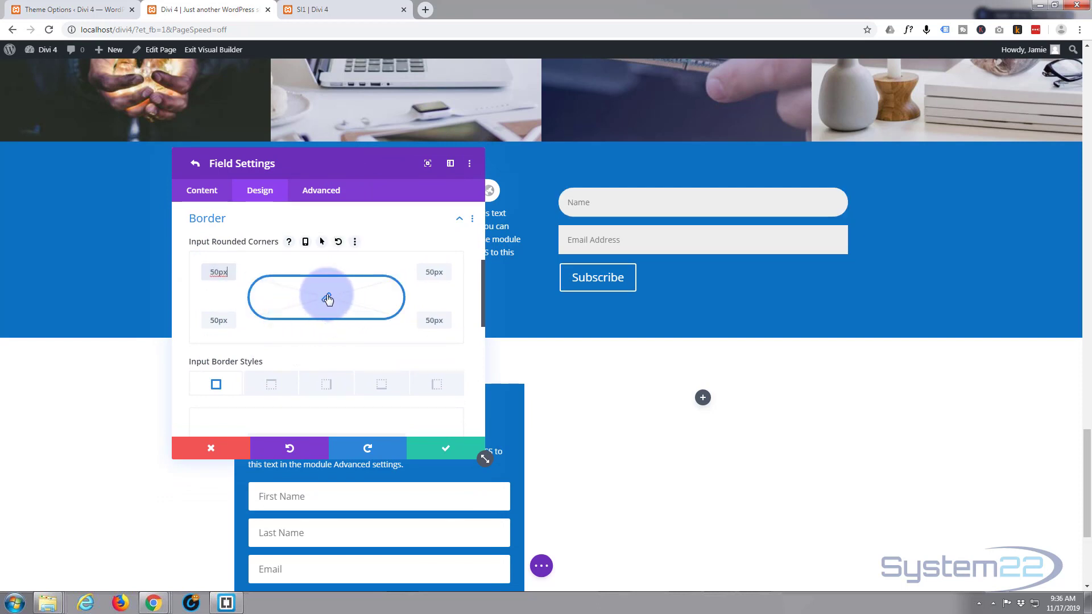
click(221, 319)
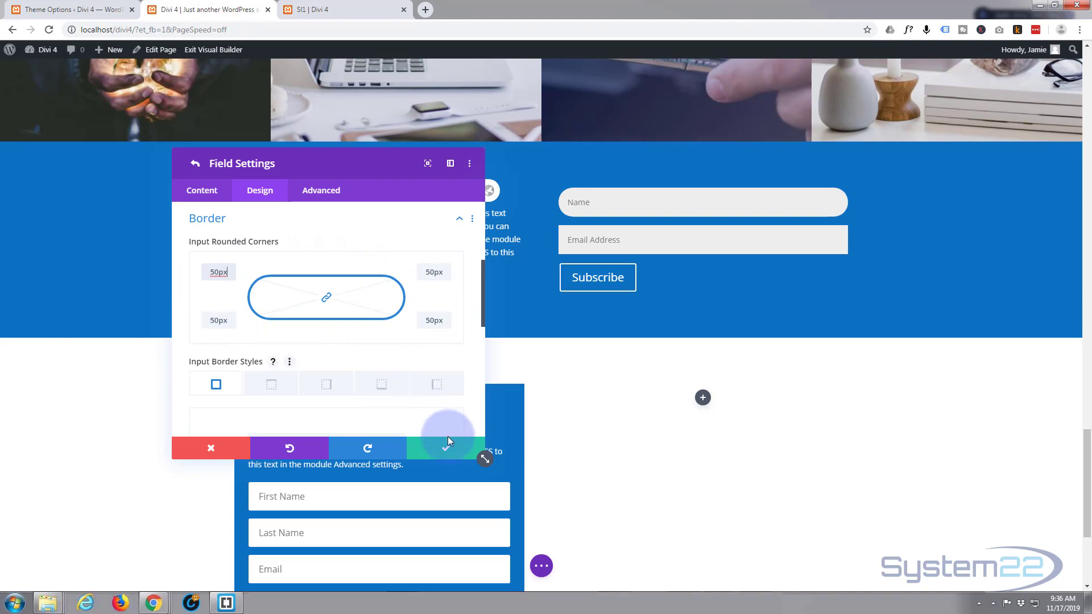
Step: Apply a box shadow preset to the Name field and save its settings
scroll(396, 335, down, 3)
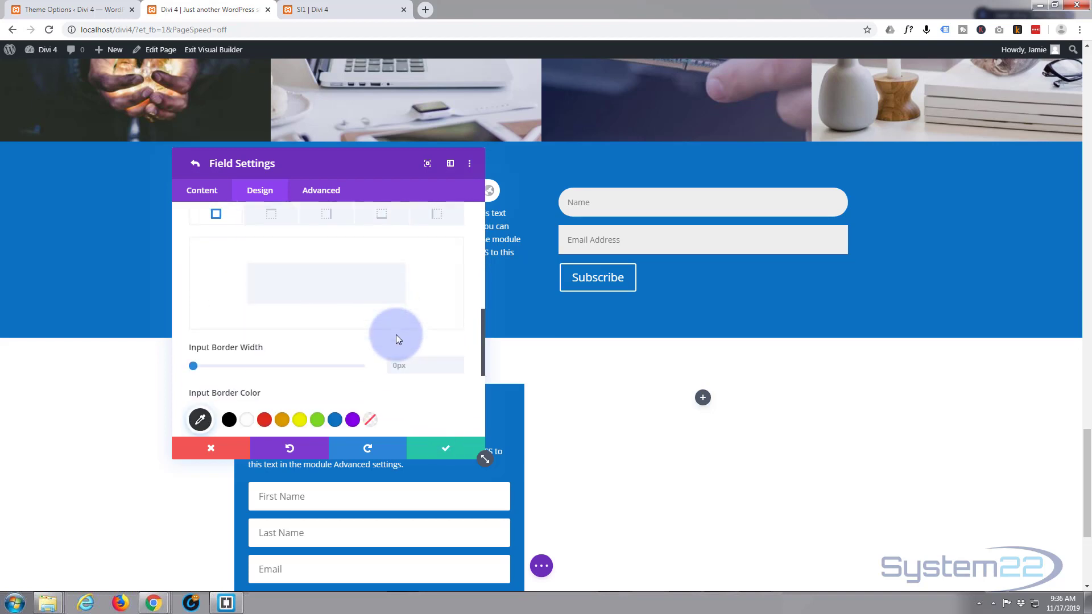
scroll(396, 333, down, 3)
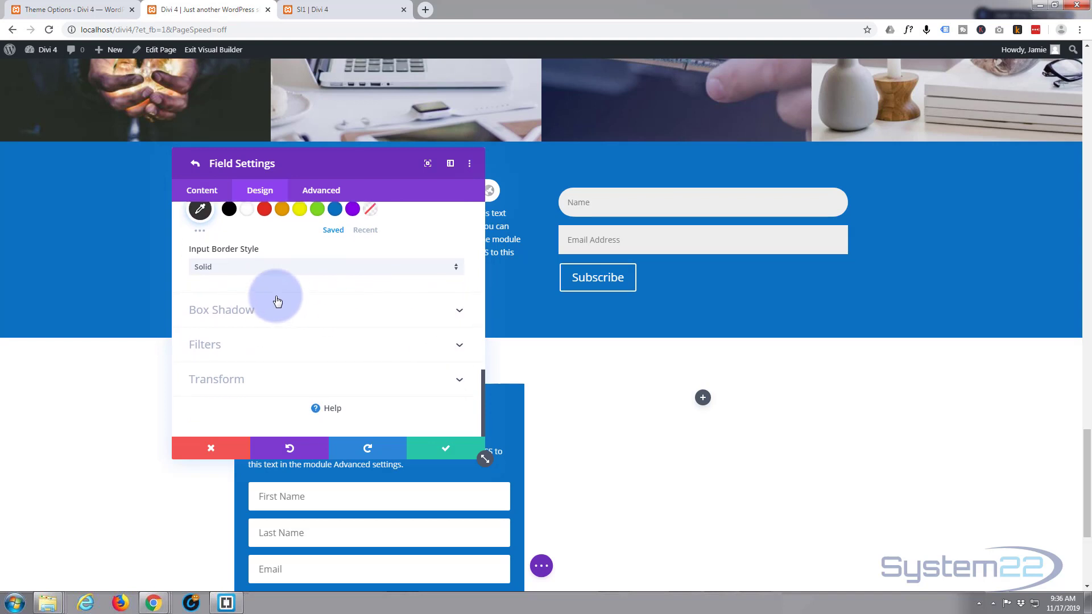
click(312, 318)
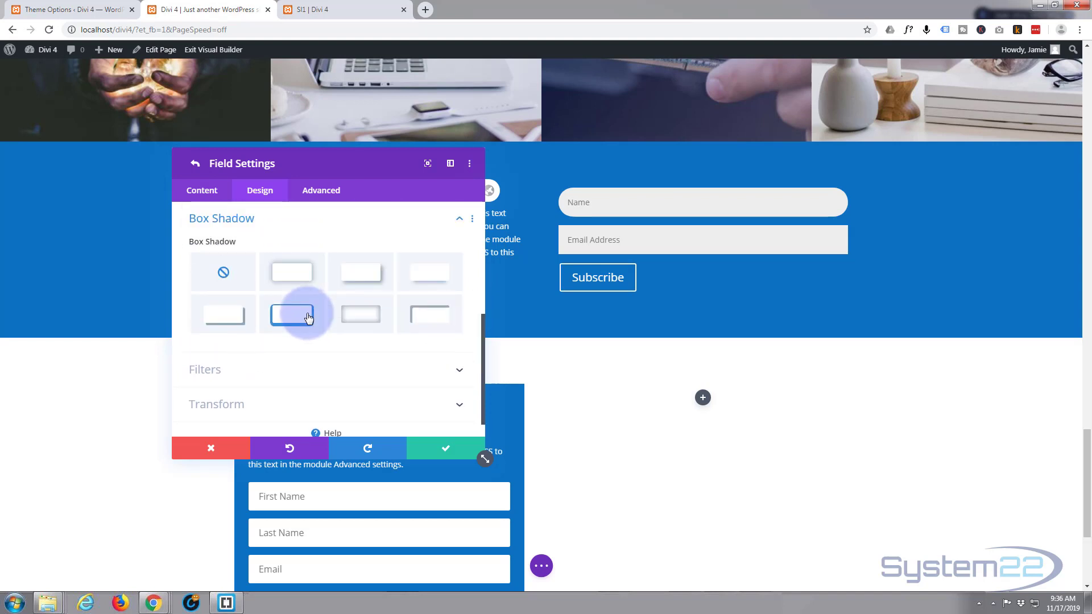
click(427, 279)
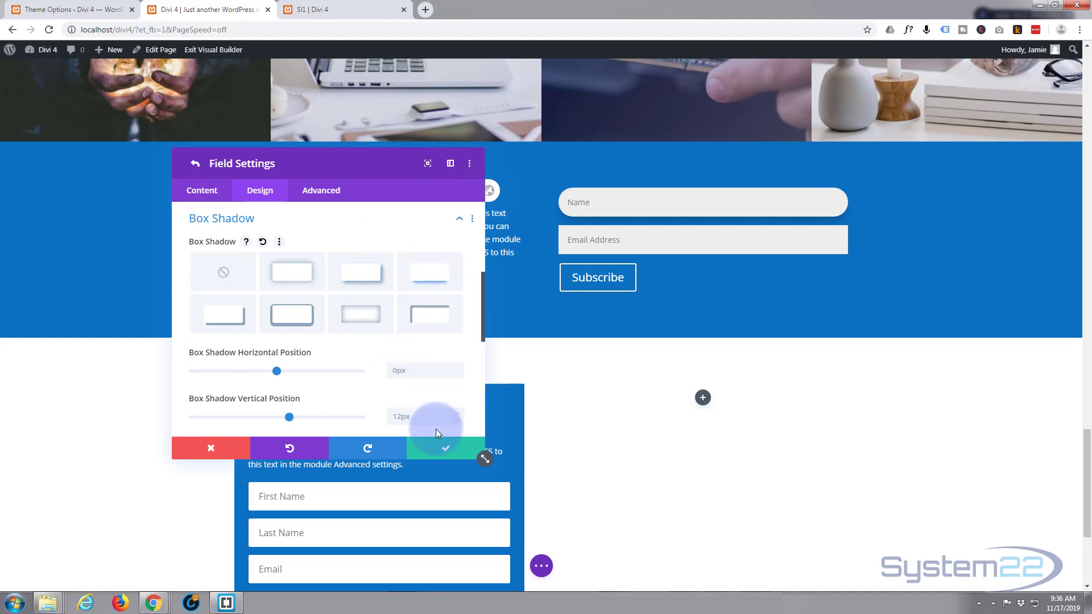
click(438, 451)
click(253, 307)
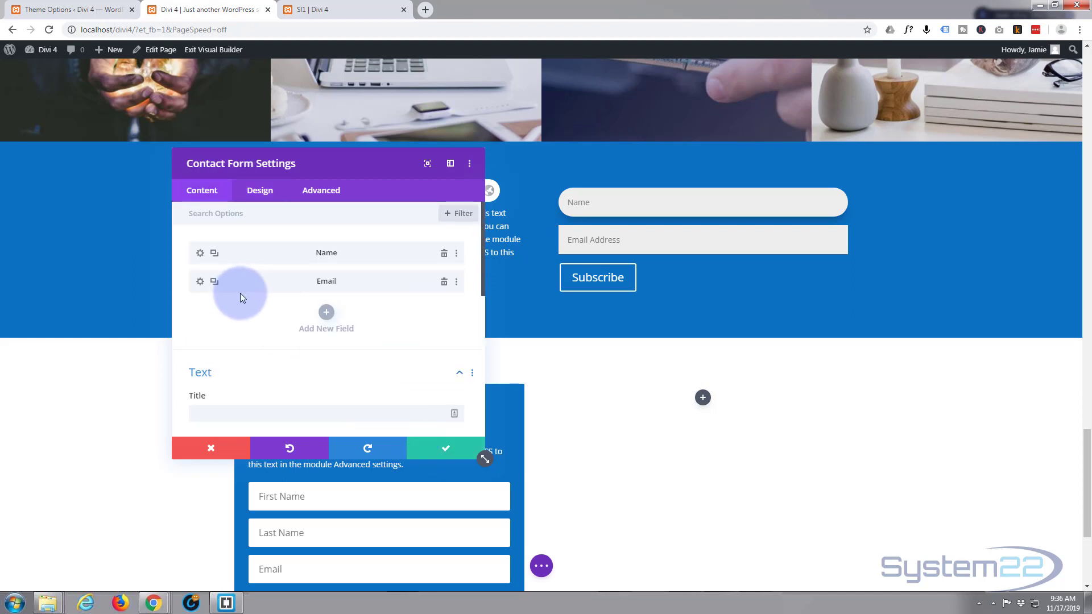
Step: Copy the Name field's item styles and paste them onto the Email Address field
right_click(263, 253)
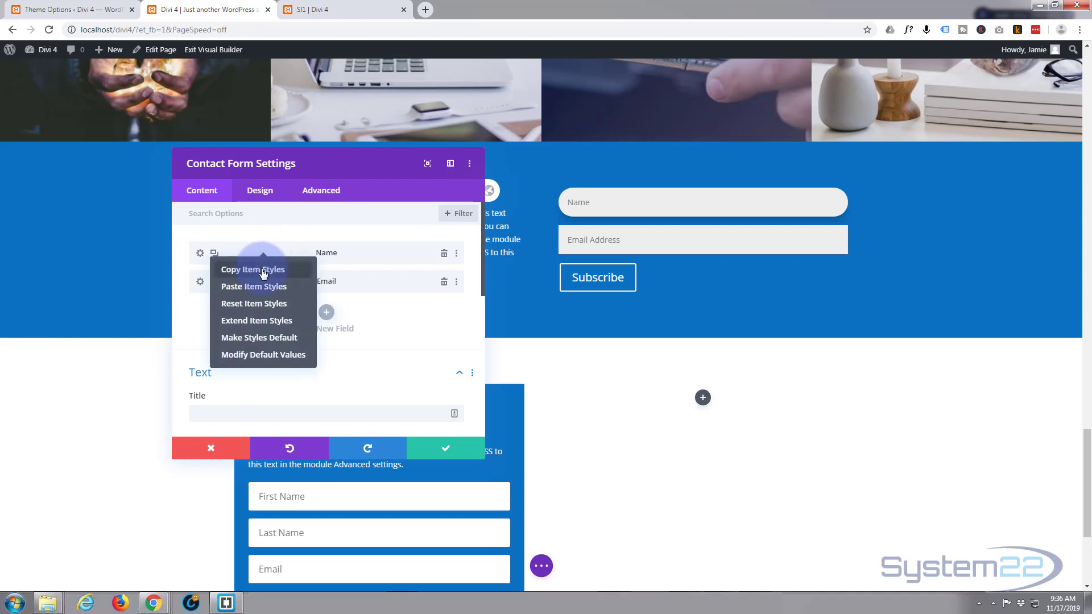
click(263, 271)
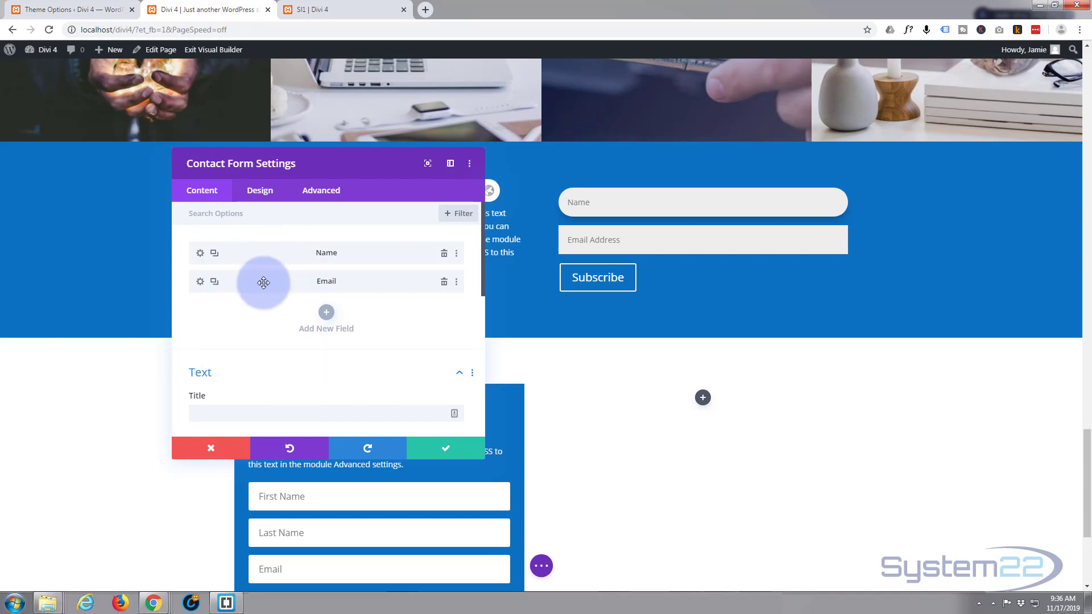
right_click(263, 283)
click(266, 318)
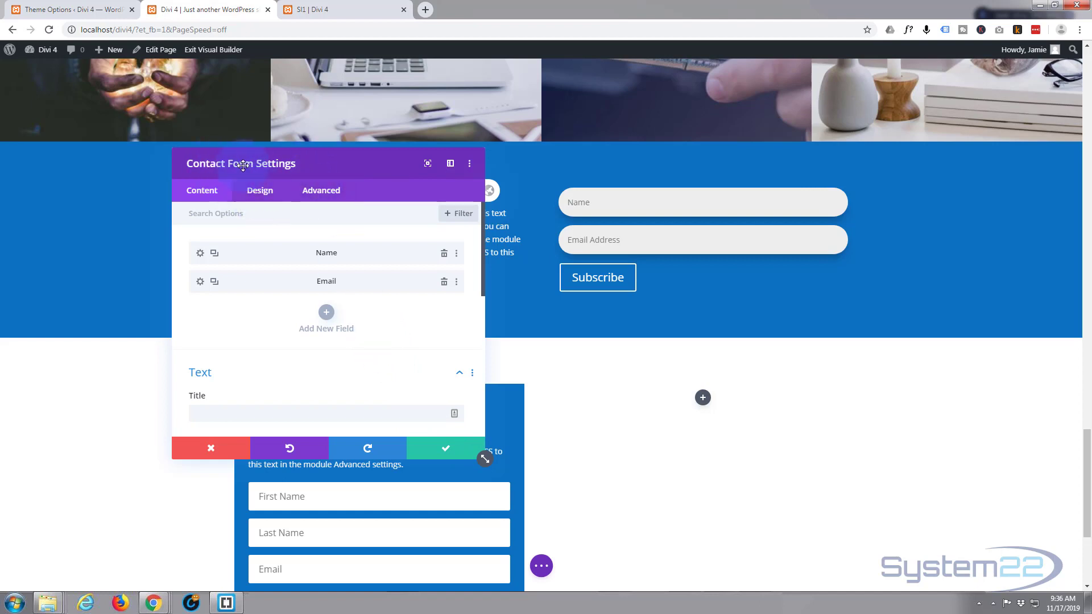
Step: Enter width:100%; in the form's Contact Button custom CSS box
click(270, 193)
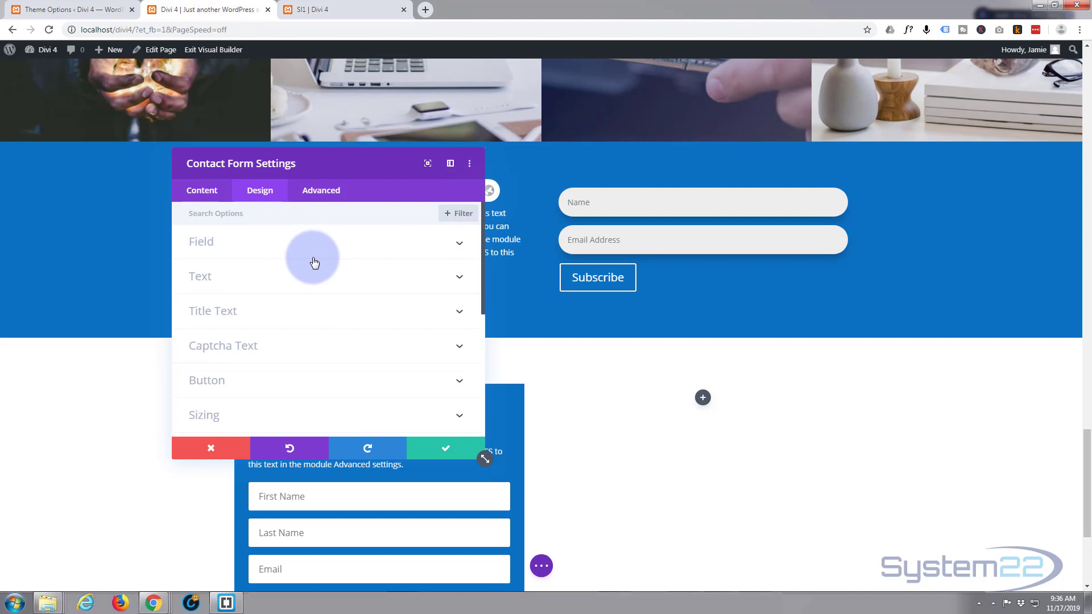
scroll(313, 262, down, 3)
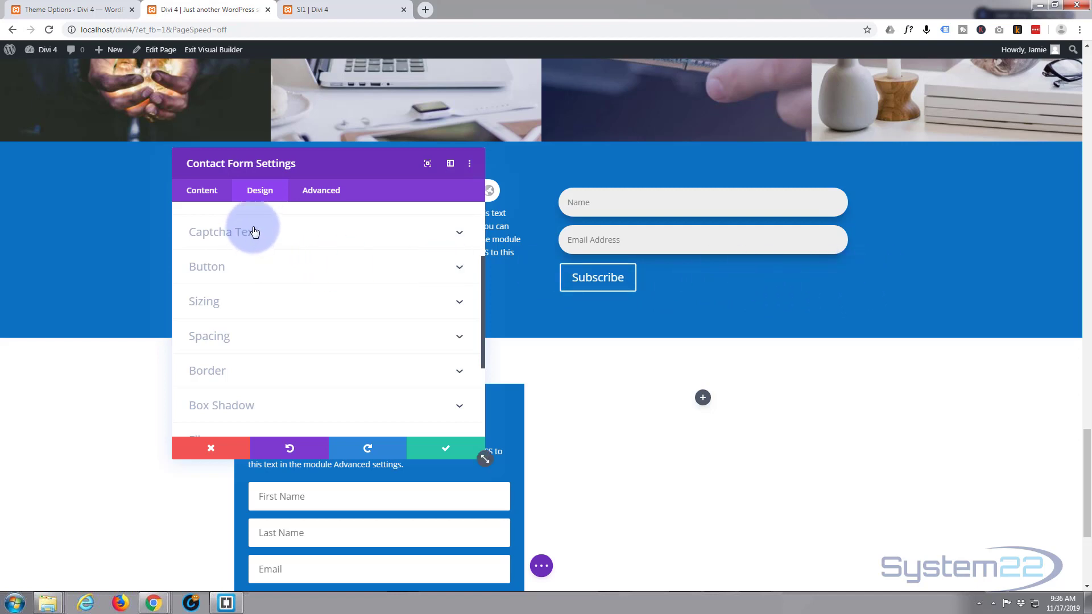
click(322, 192)
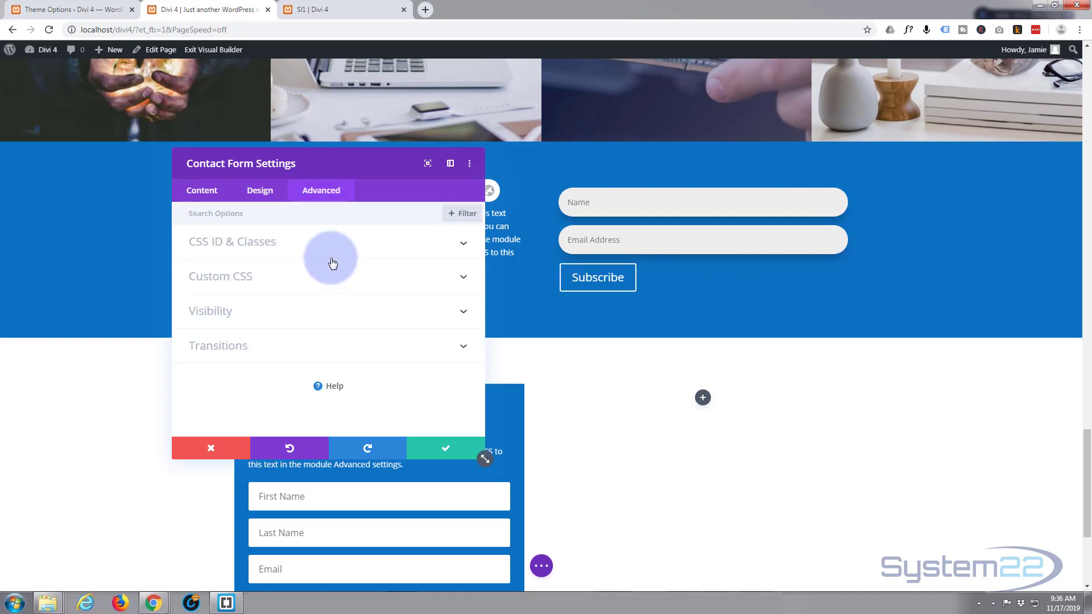
click(331, 280)
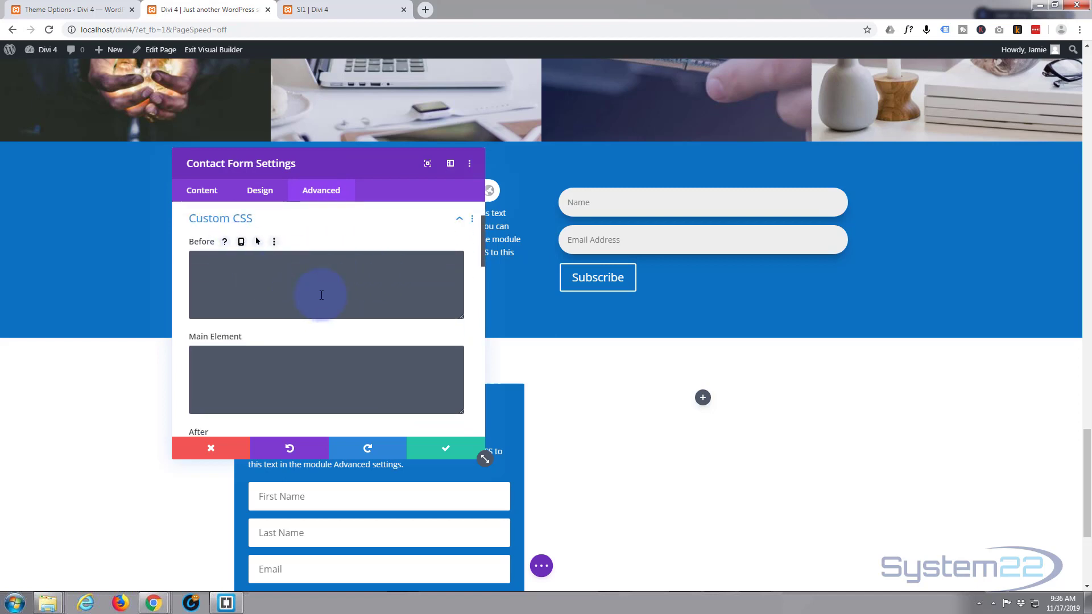
scroll(321, 295, down, 4)
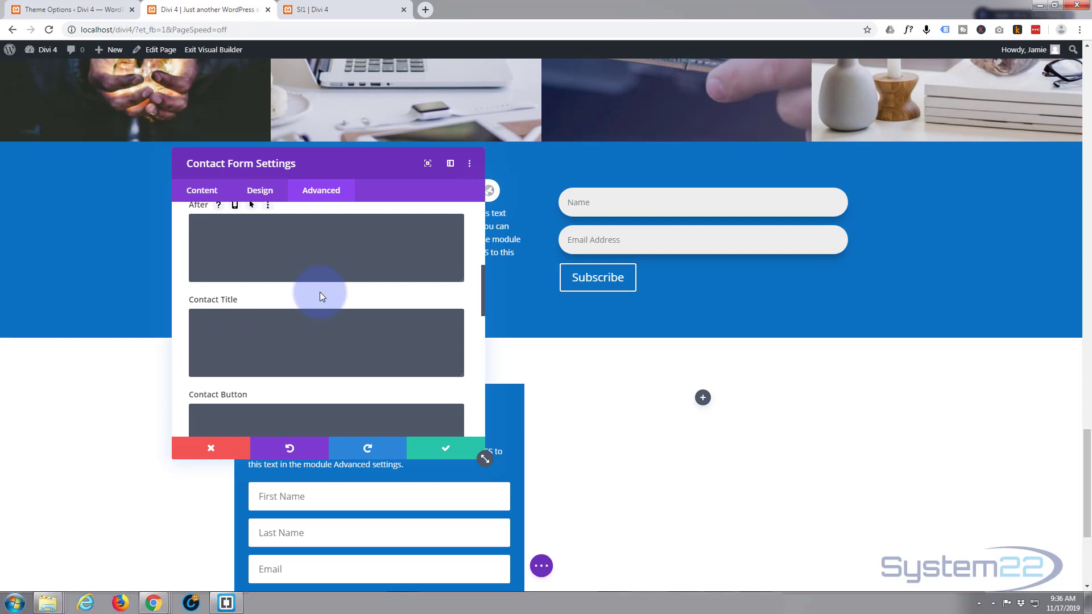
scroll(320, 295, down, 2)
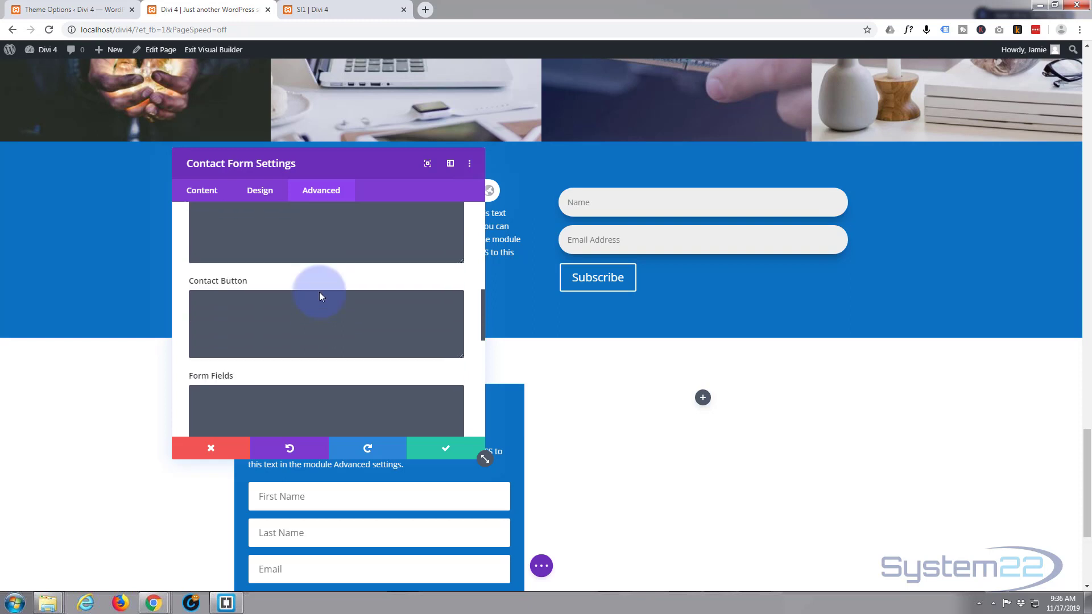
click(239, 311)
text(w)
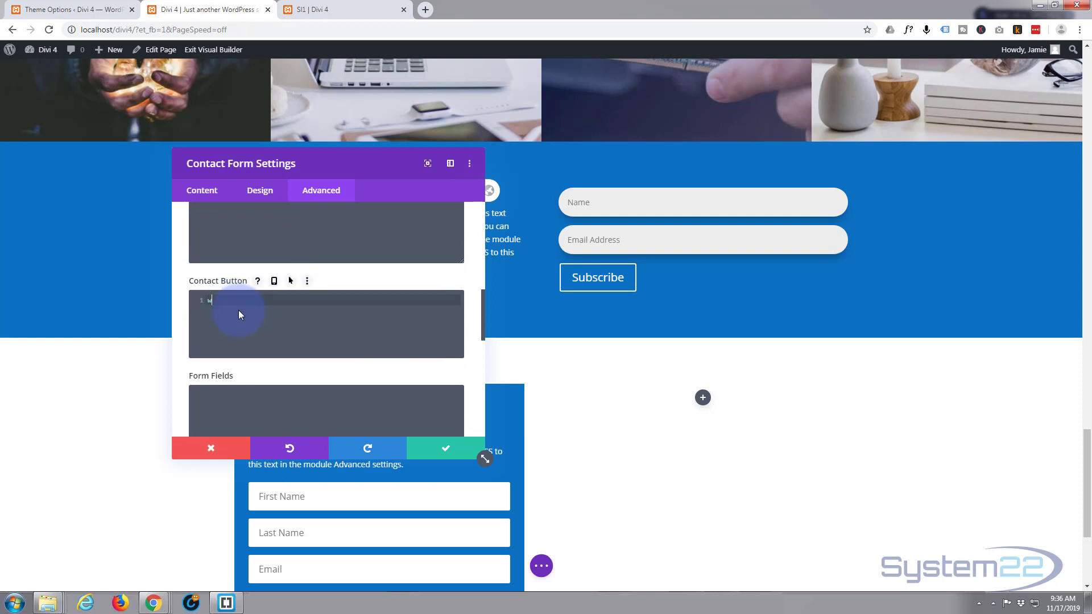
text(idth:100%;)
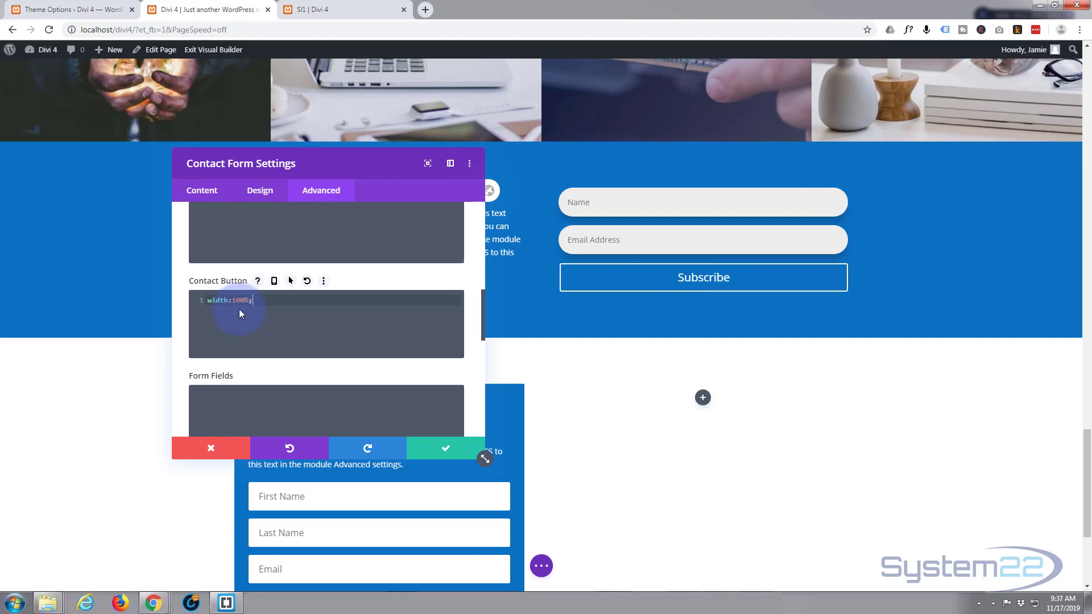
Step: Set the Subscribe button's background color to orange #e09900
click(259, 191)
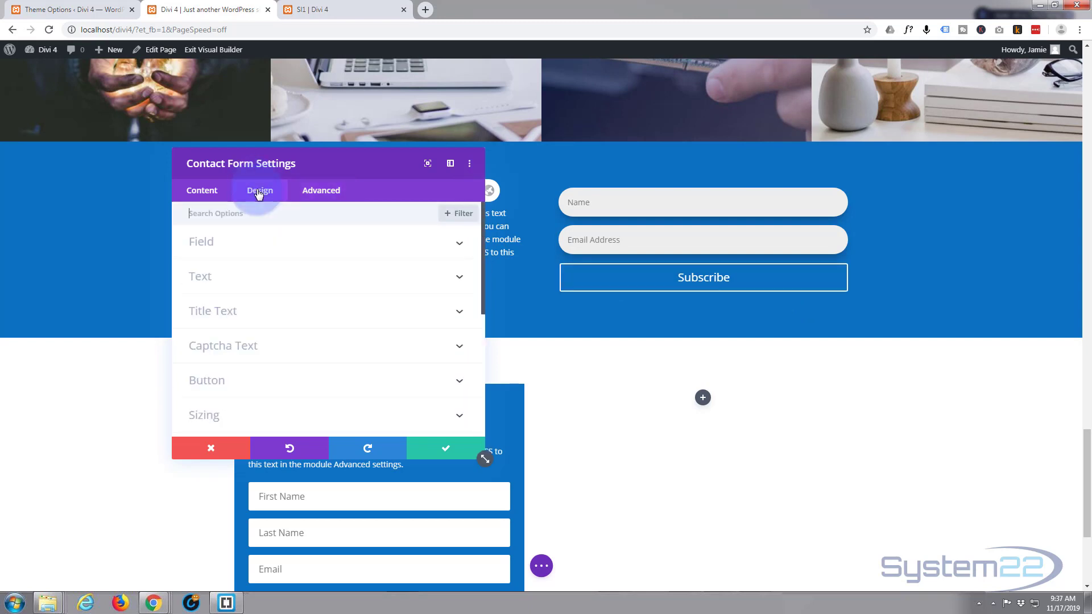
click(250, 383)
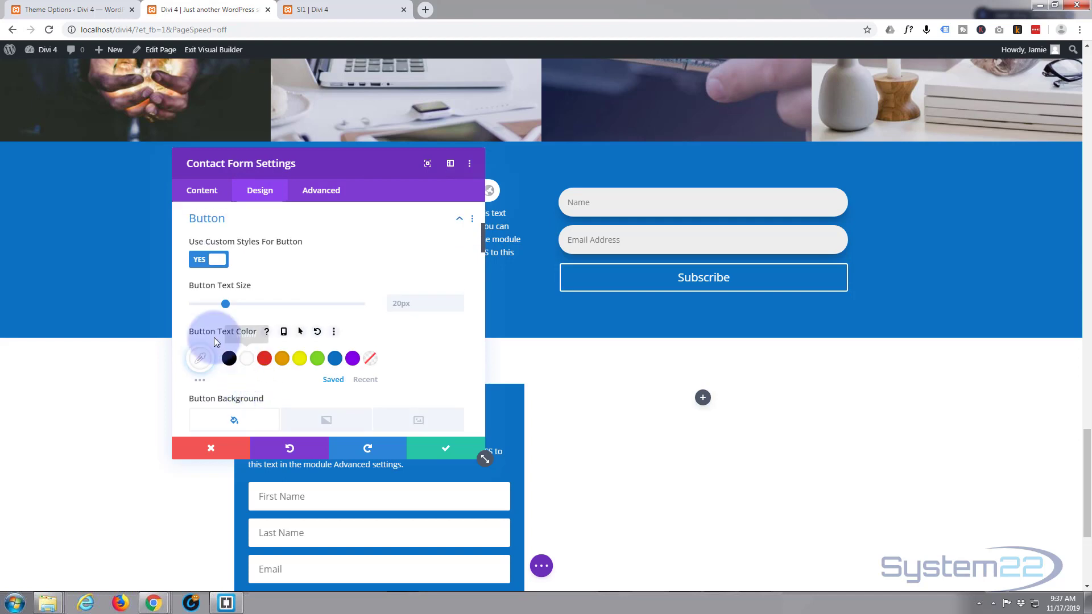
click(210, 260)
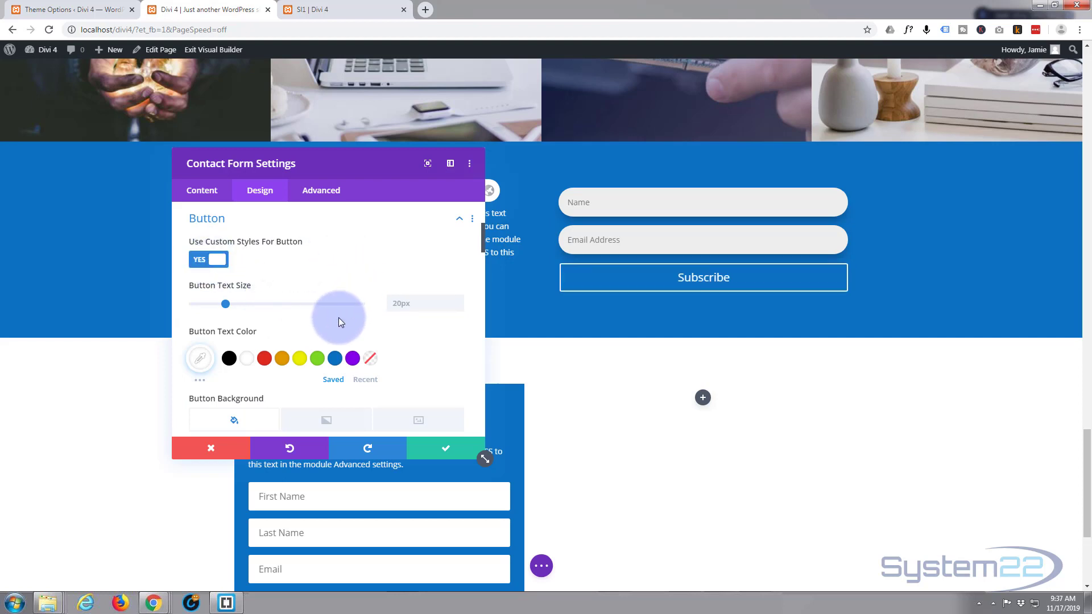
scroll(339, 317, down, 1)
scroll(339, 317, down, 1)
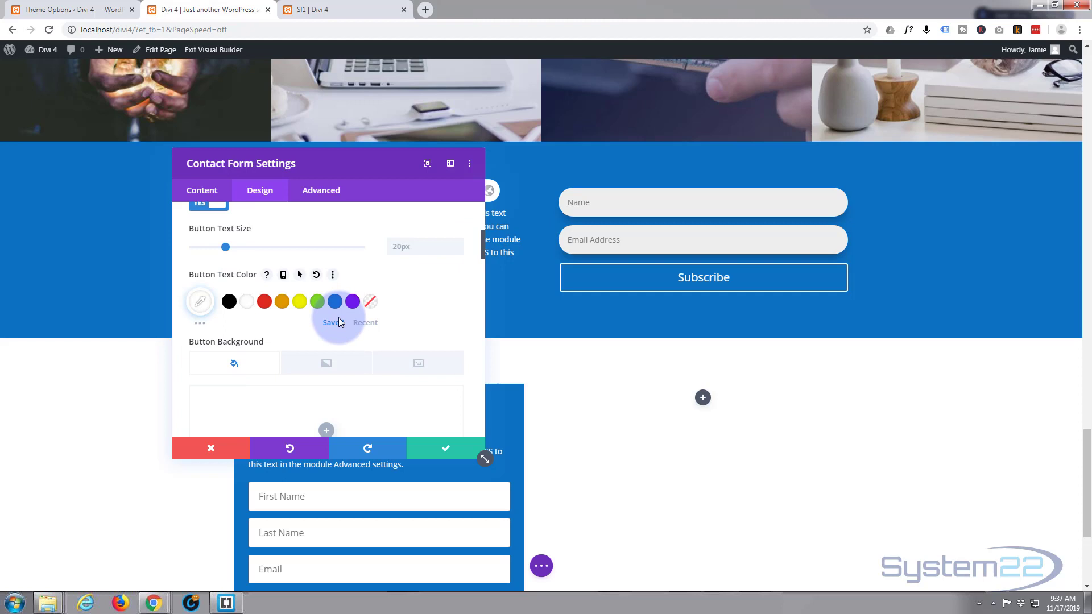
scroll(339, 317, down, 1)
scroll(339, 318, down, 1)
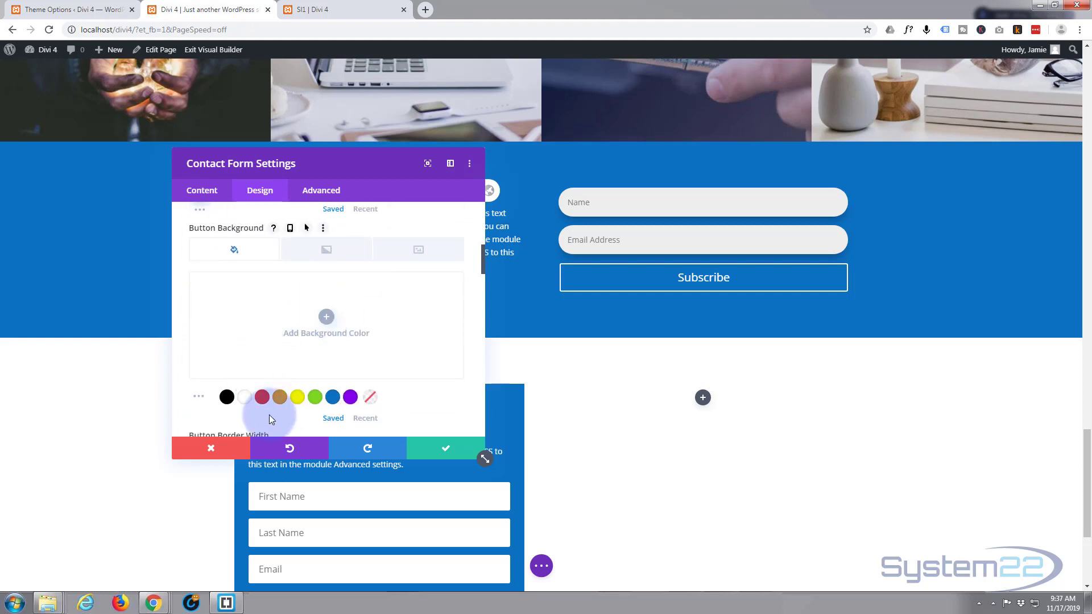
click(280, 398)
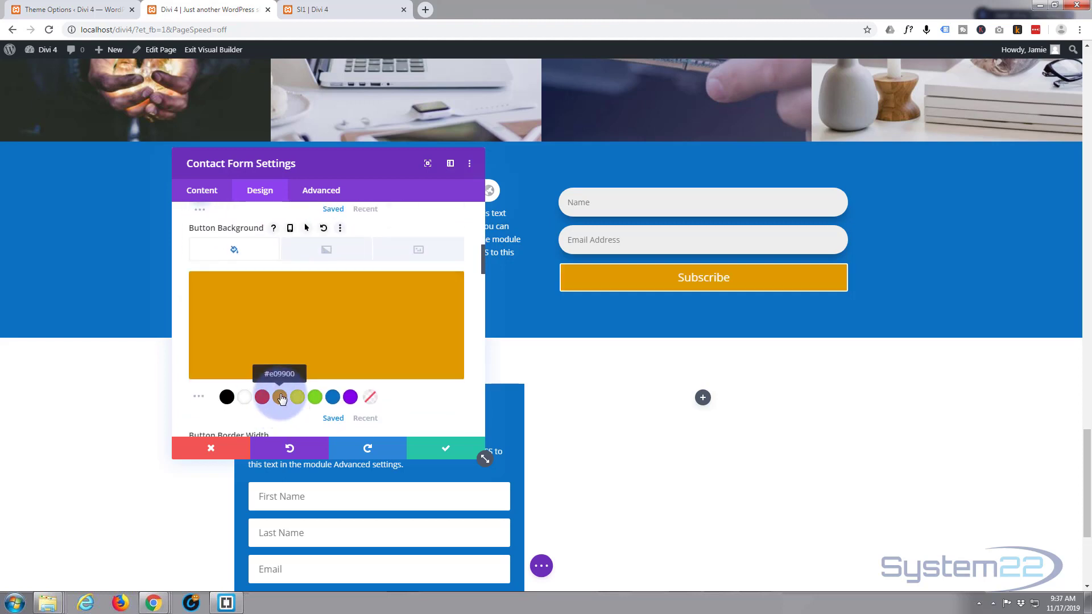
Step: Set the Subscribe button's border color to the same #e09900 orange
scroll(280, 395, down, 2)
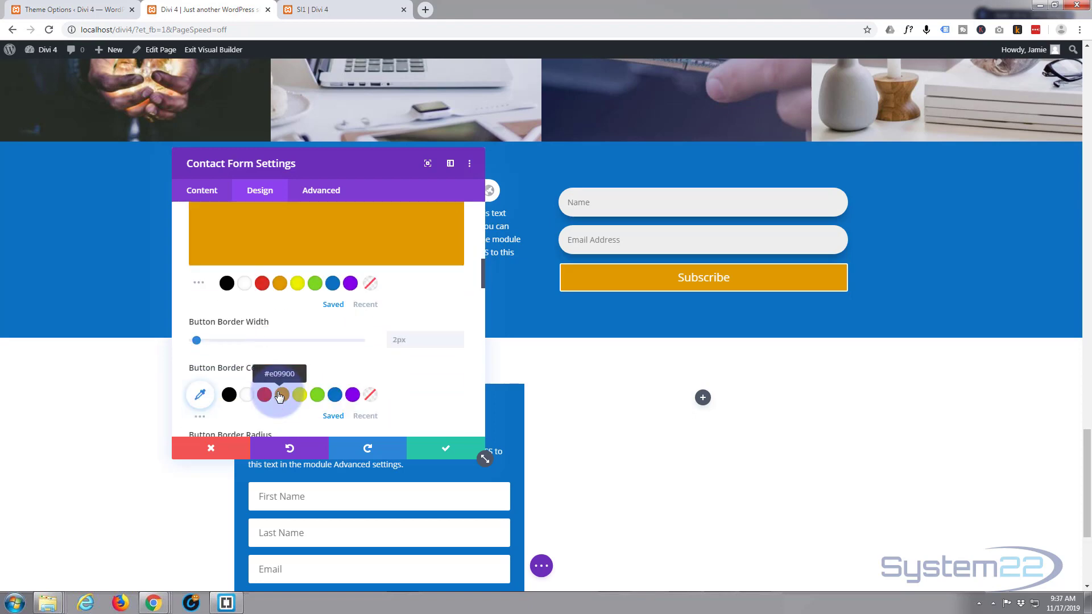
click(216, 384)
click(194, 378)
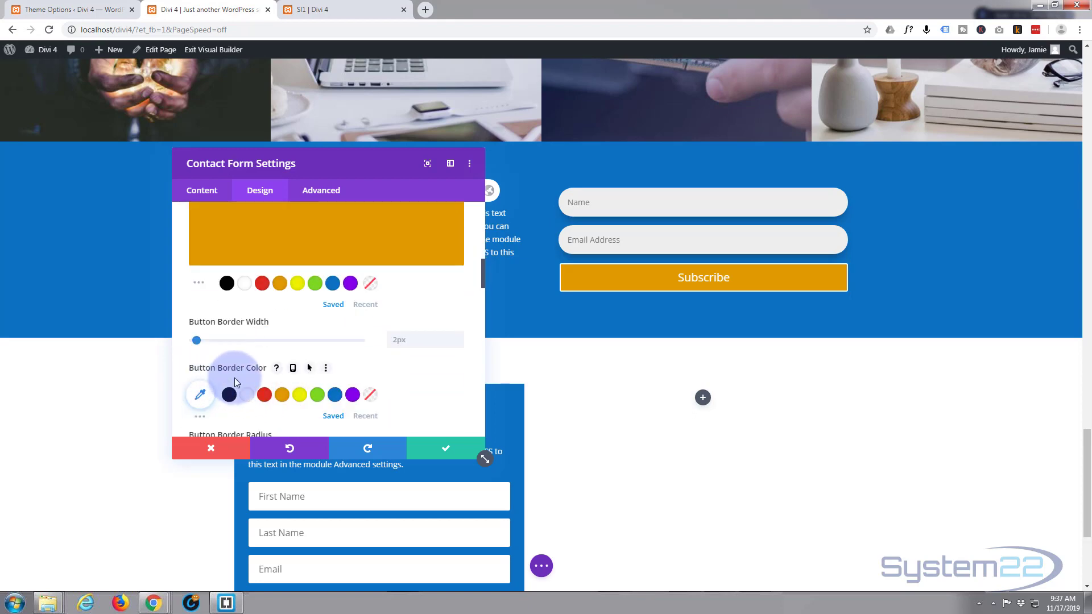
click(282, 386)
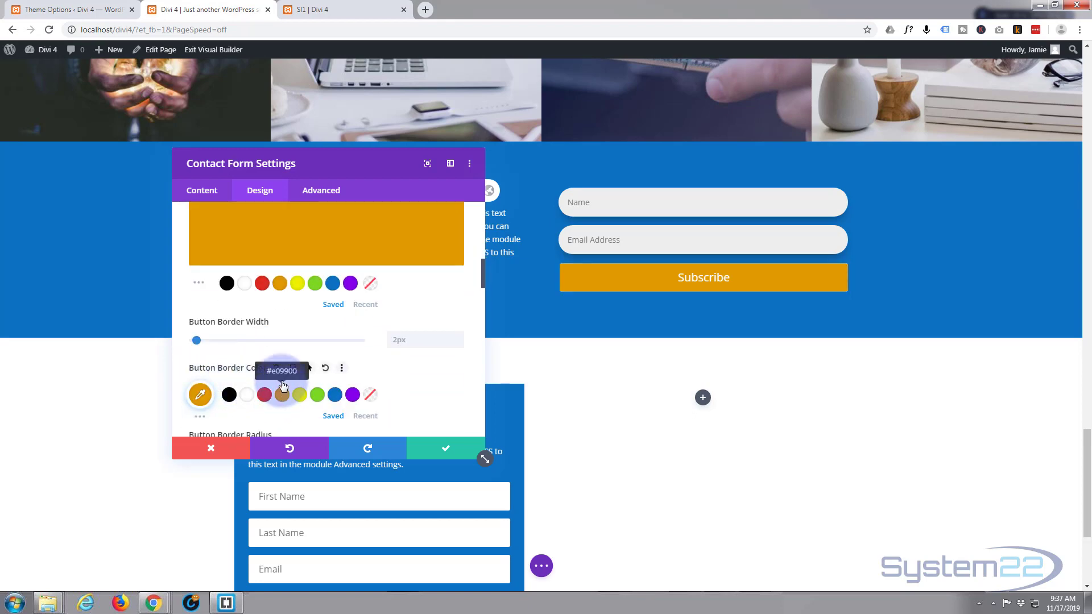
scroll(282, 375, up, 3)
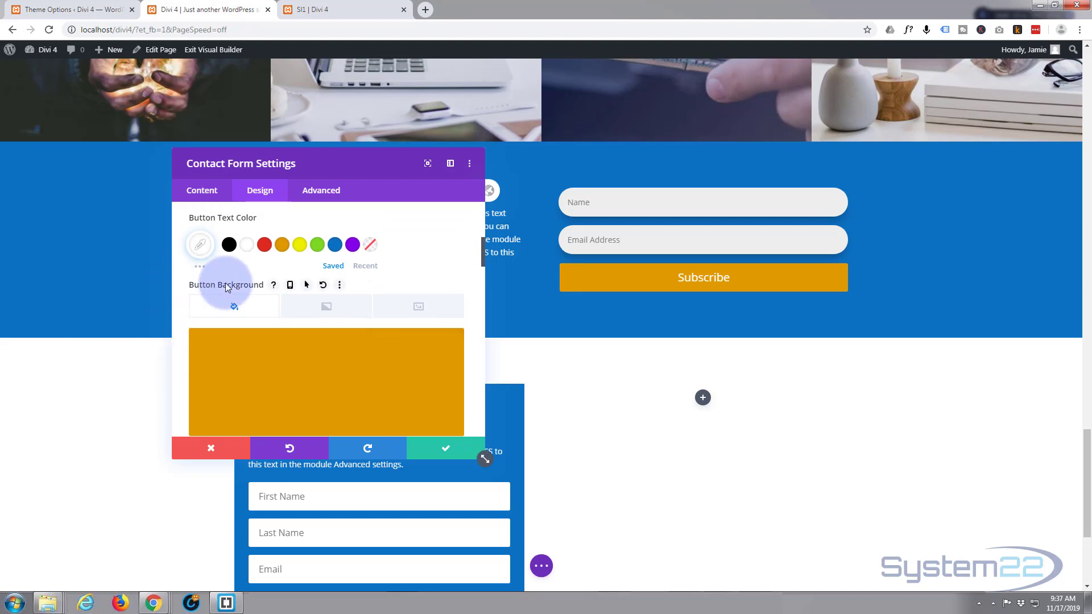
Step: Enable a hover button background and set it to rgba(224,153,0,0.64)
click(307, 284)
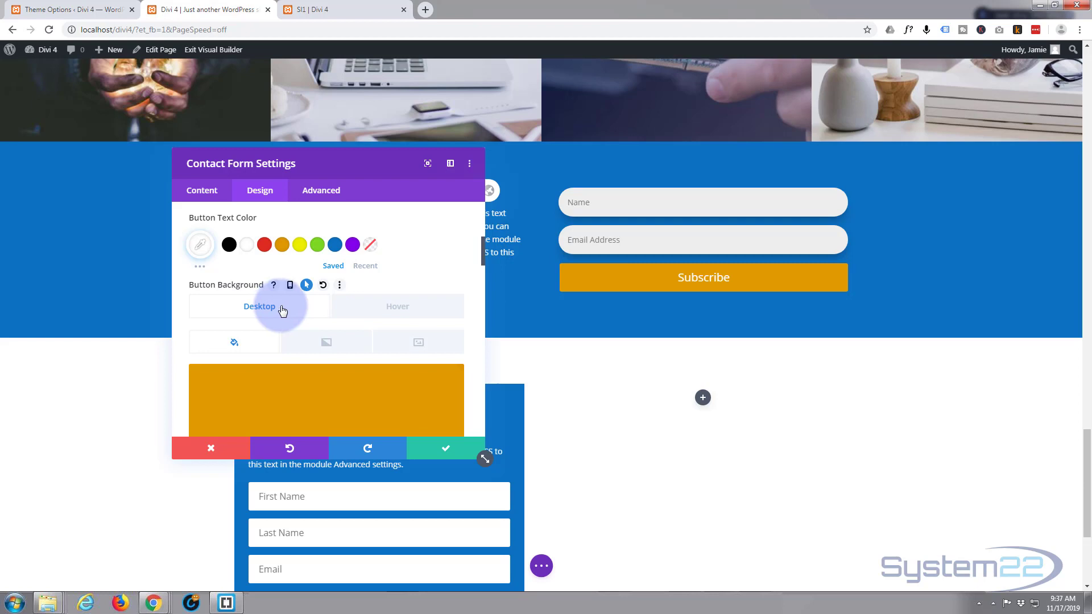
click(378, 310)
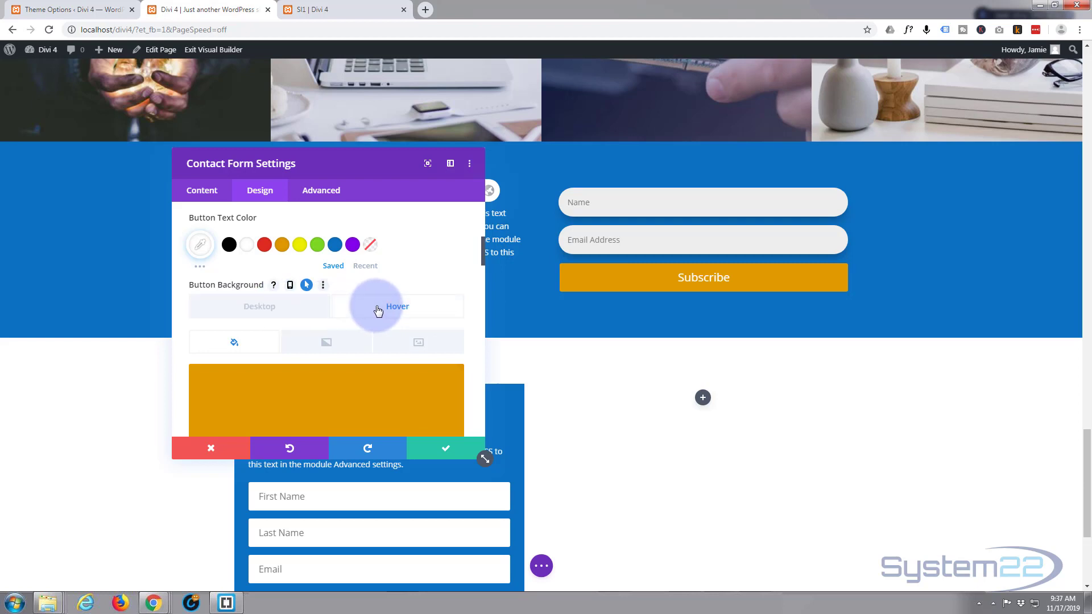
scroll(368, 310, down, 1)
click(435, 348)
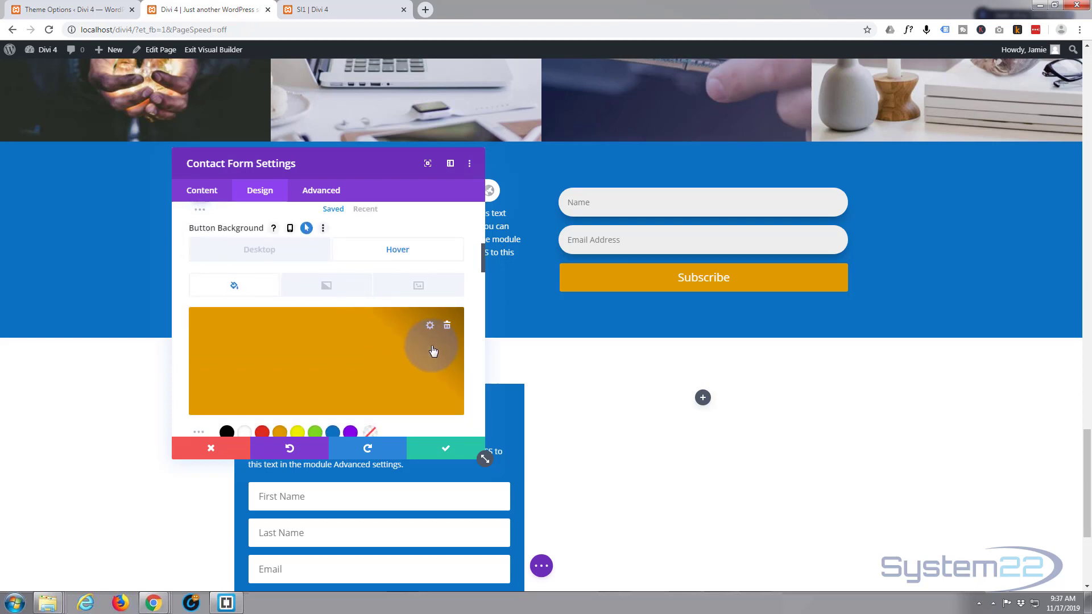
click(309, 368)
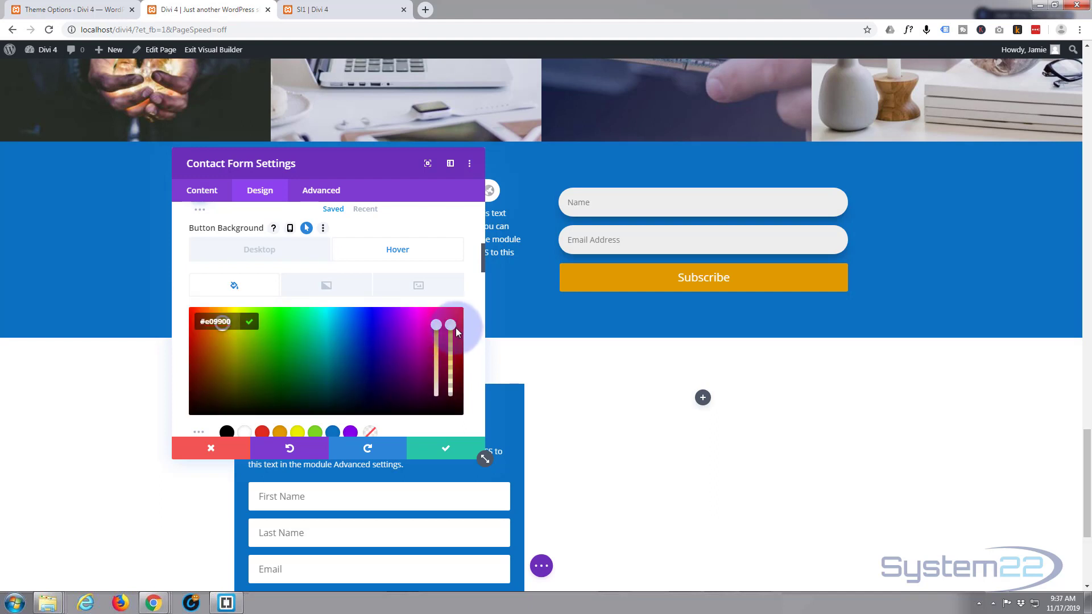
click(452, 350)
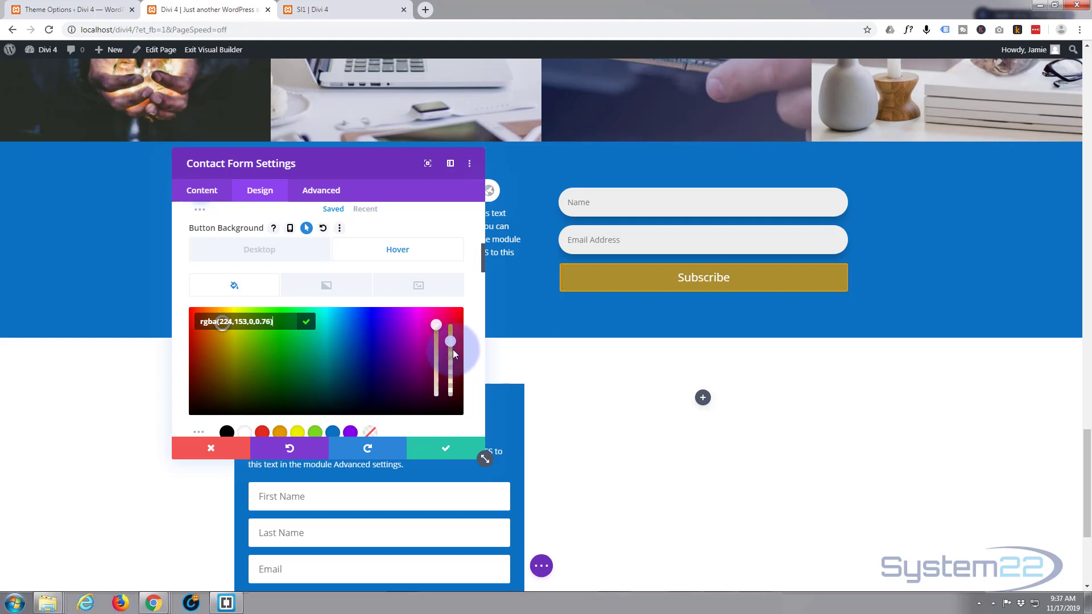
drag(455, 356, 455, 357)
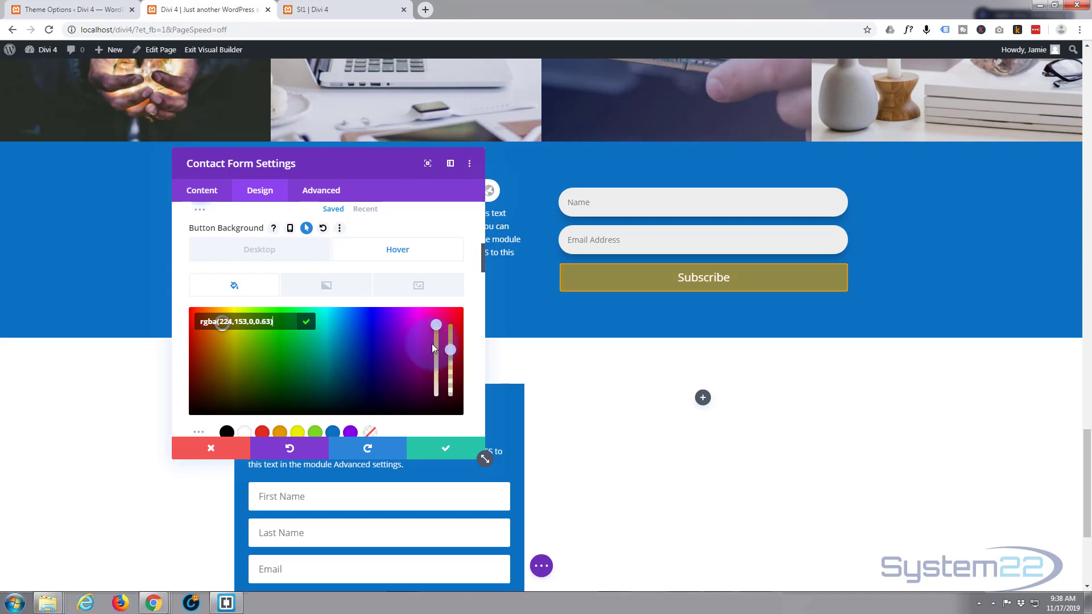
click(262, 250)
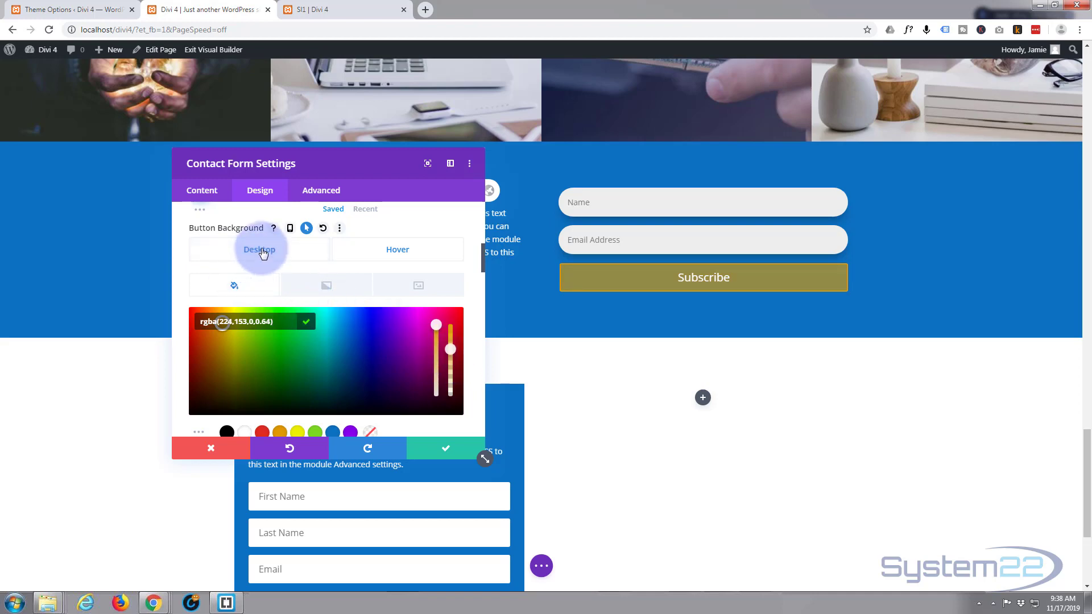
click(390, 250)
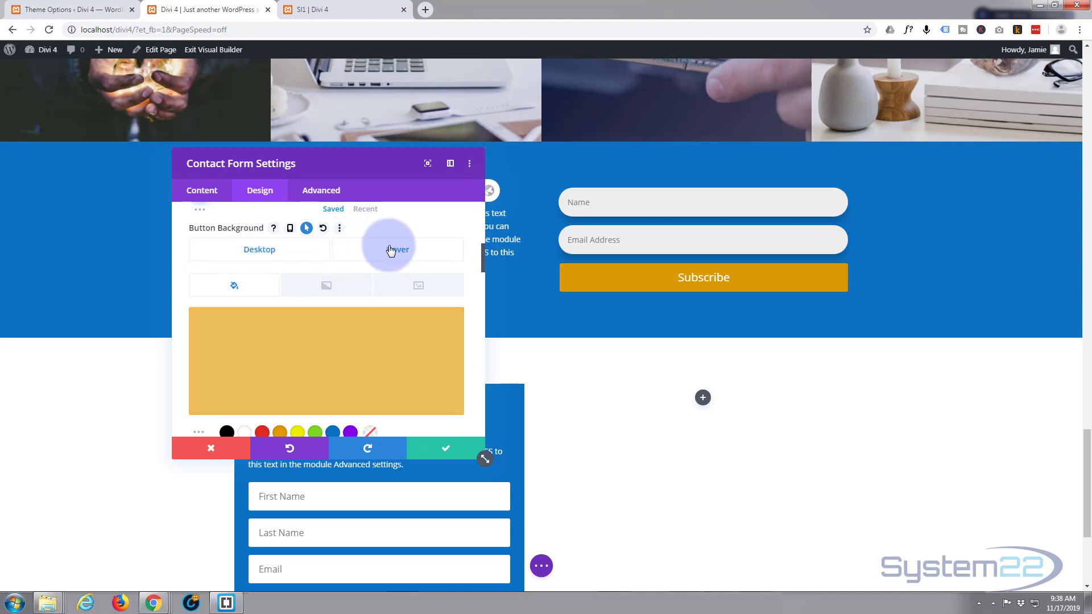
click(256, 251)
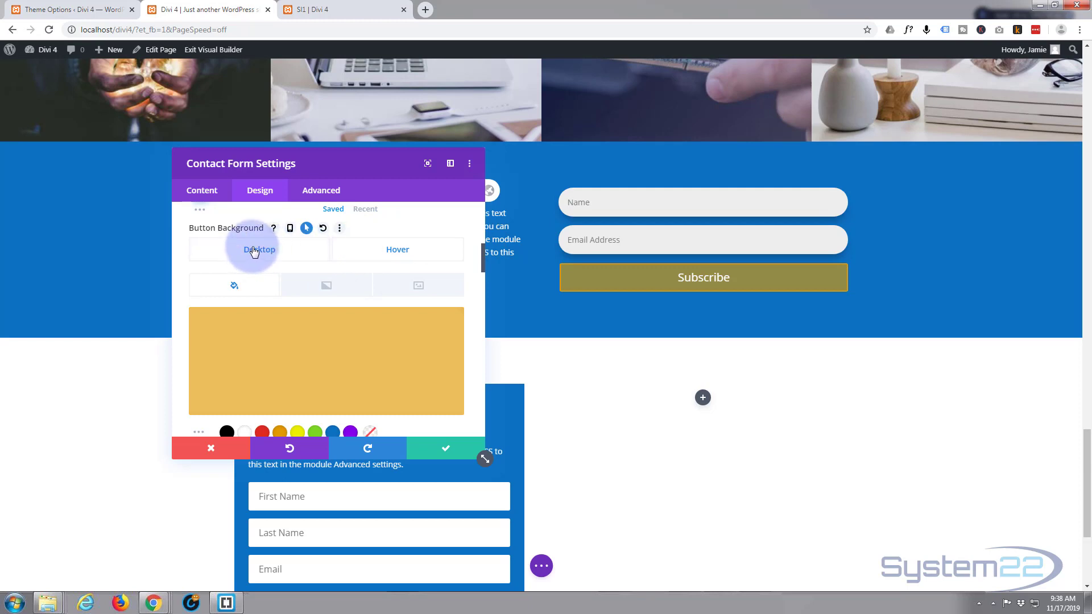
Step: Turn Show Button Icon off so the Subscribe button shows no arrow icon
scroll(260, 292, down, 3)
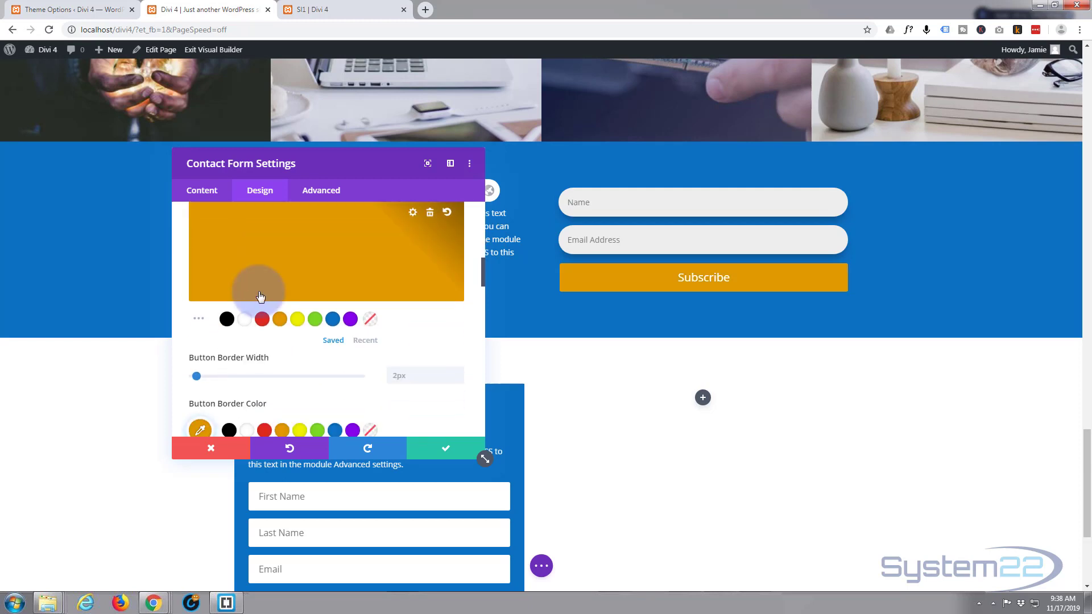
scroll(260, 296, down, 8)
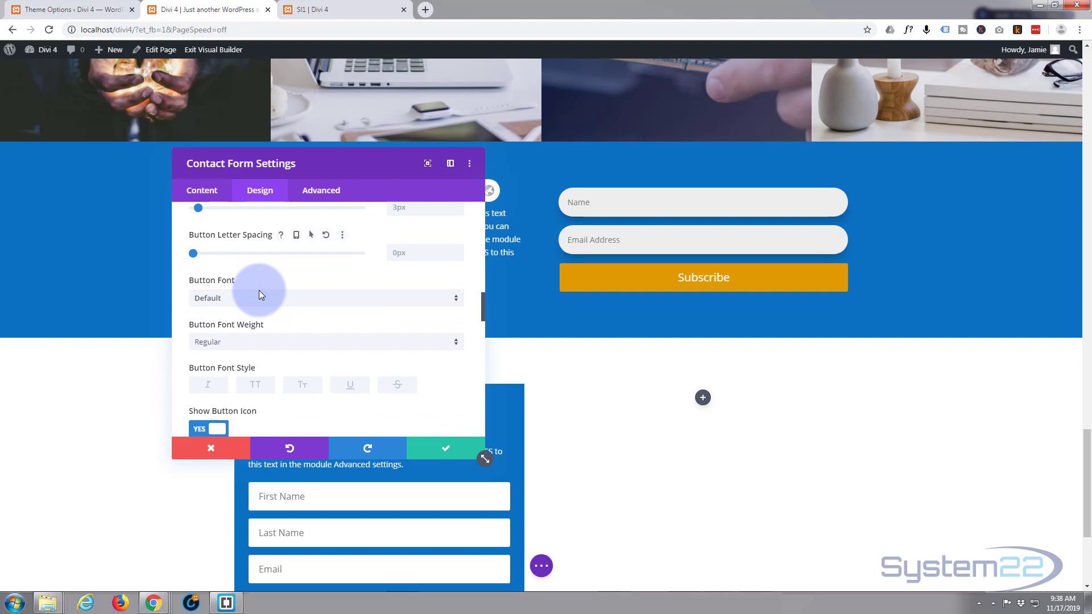
scroll(258, 291, down, 2)
scroll(258, 291, down, 3)
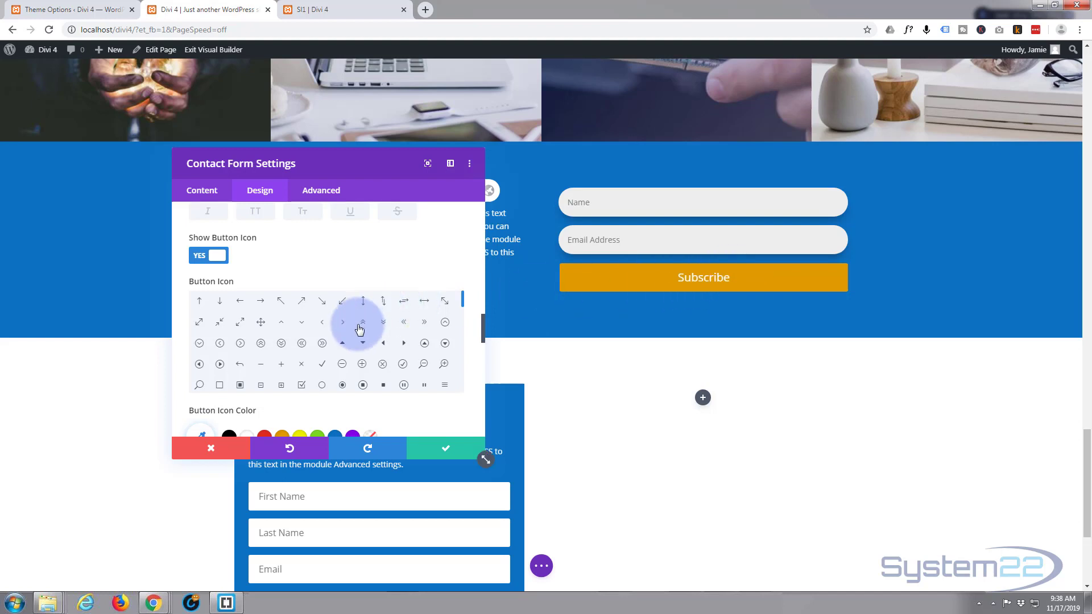
scroll(347, 329, down, 10)
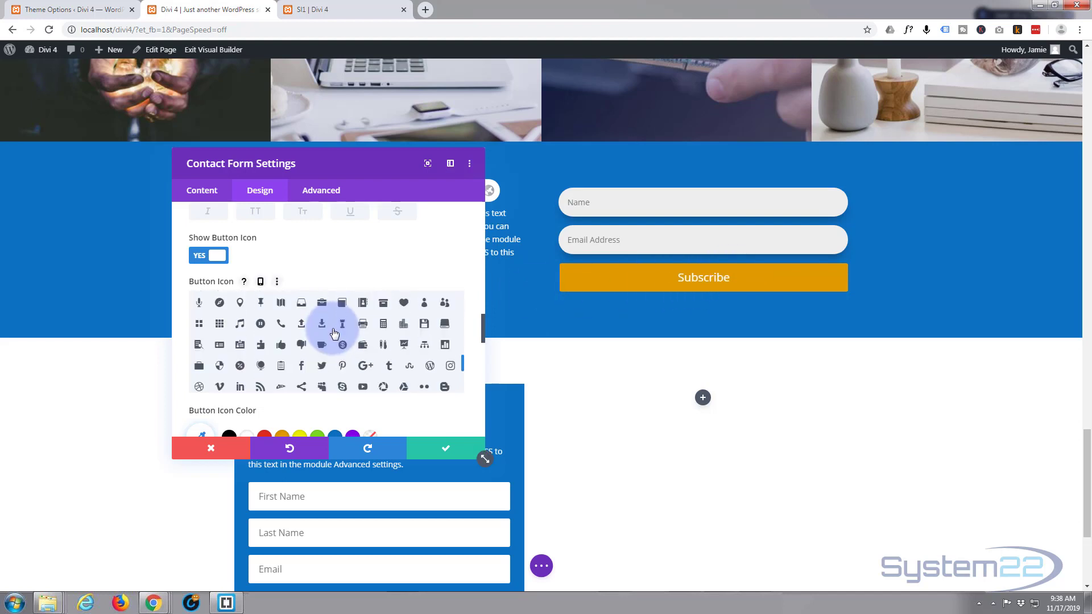
scroll(335, 333, up, 5)
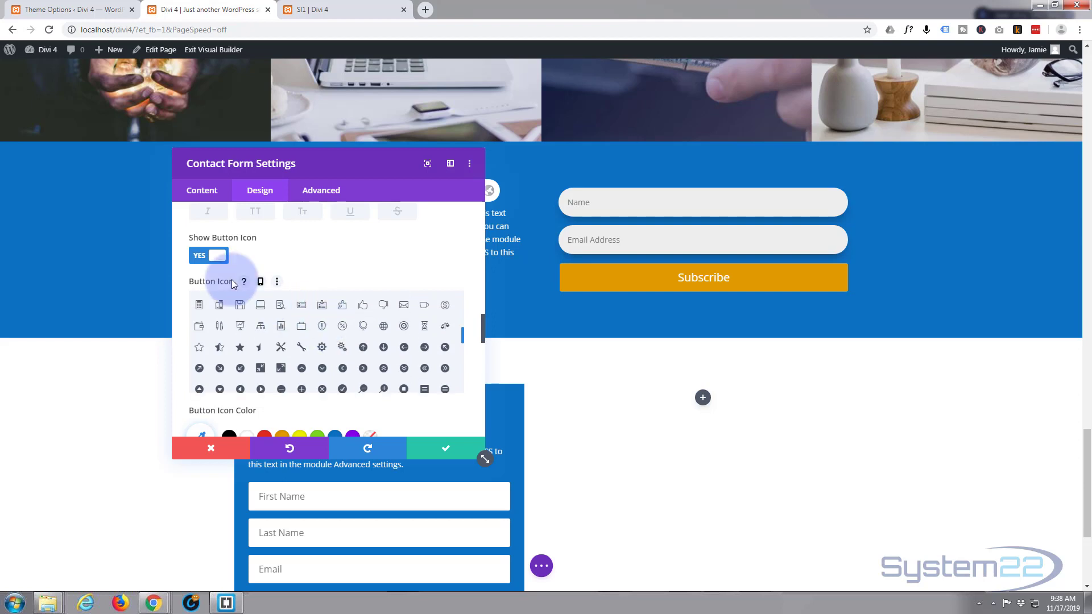
click(199, 256)
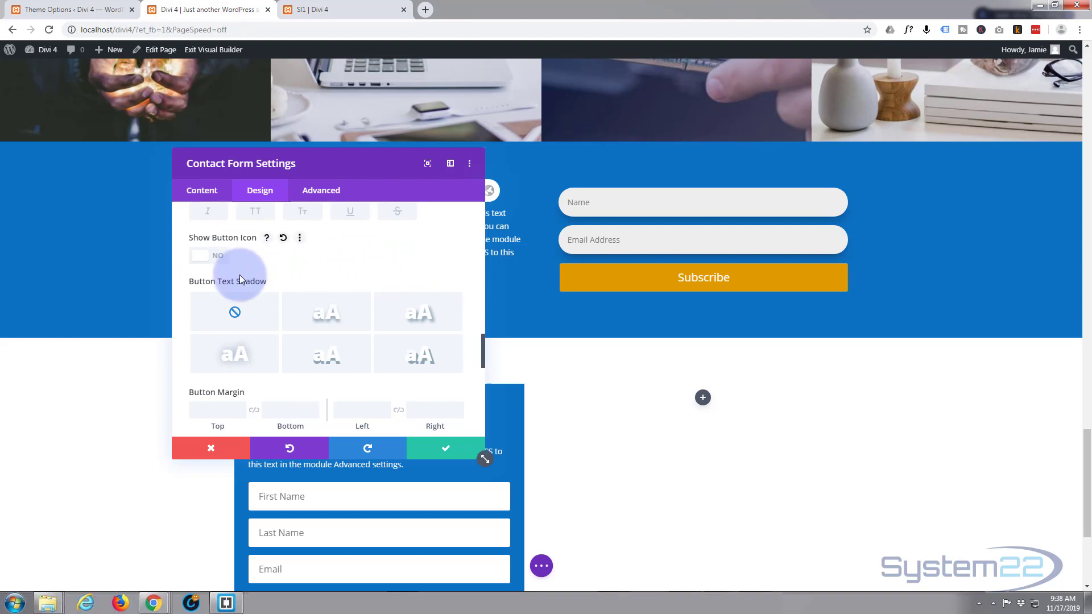
Step: Add a text shadow to the button label and the fourth first-row box shadow preset
click(420, 320)
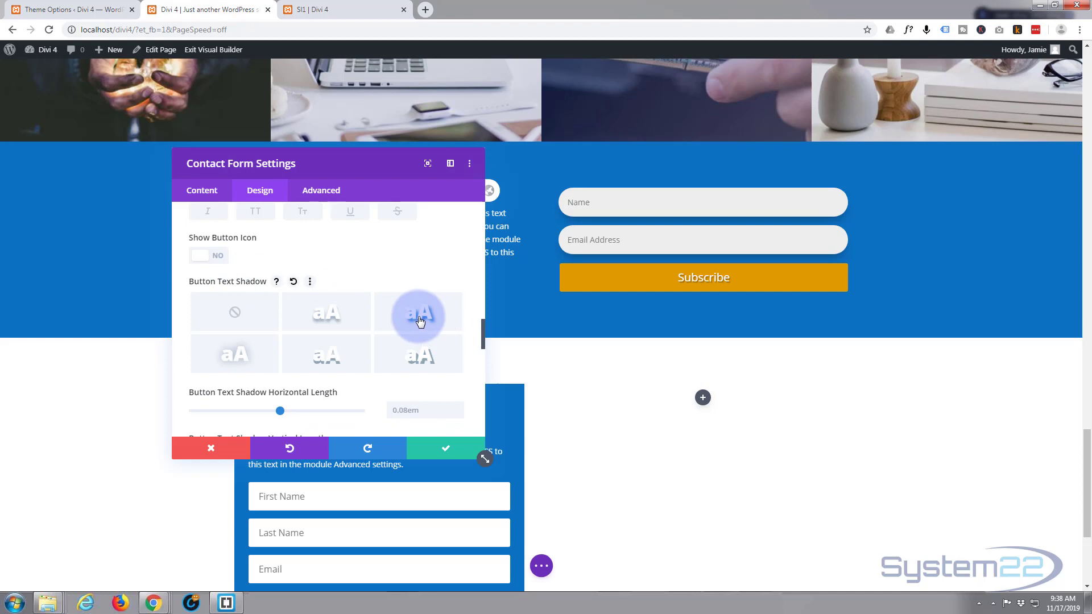
scroll(381, 284, down, 4)
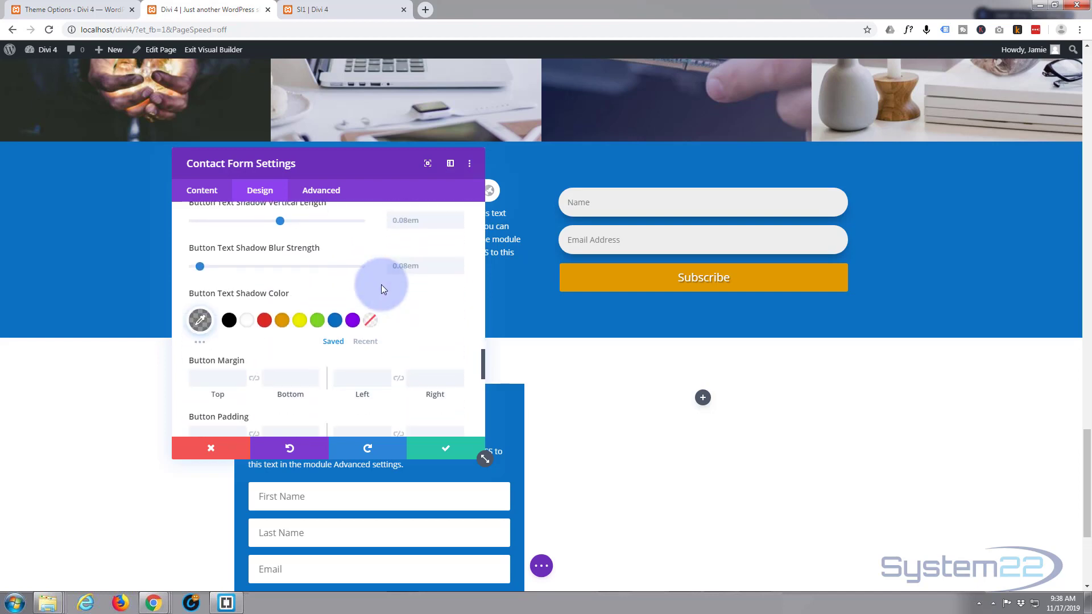
scroll(381, 284, down, 2)
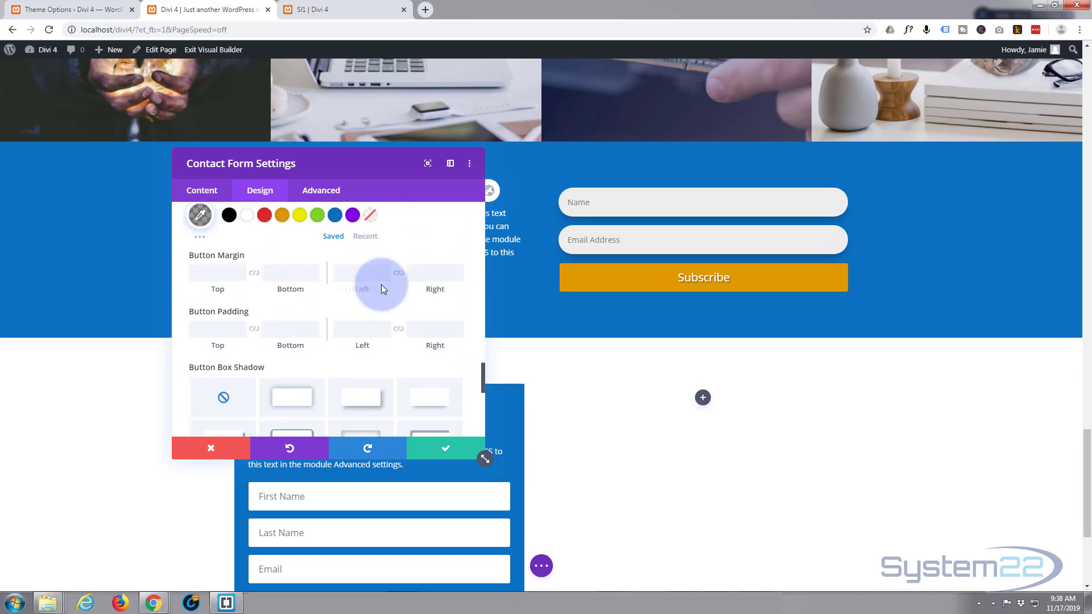
scroll(381, 284, down, 2)
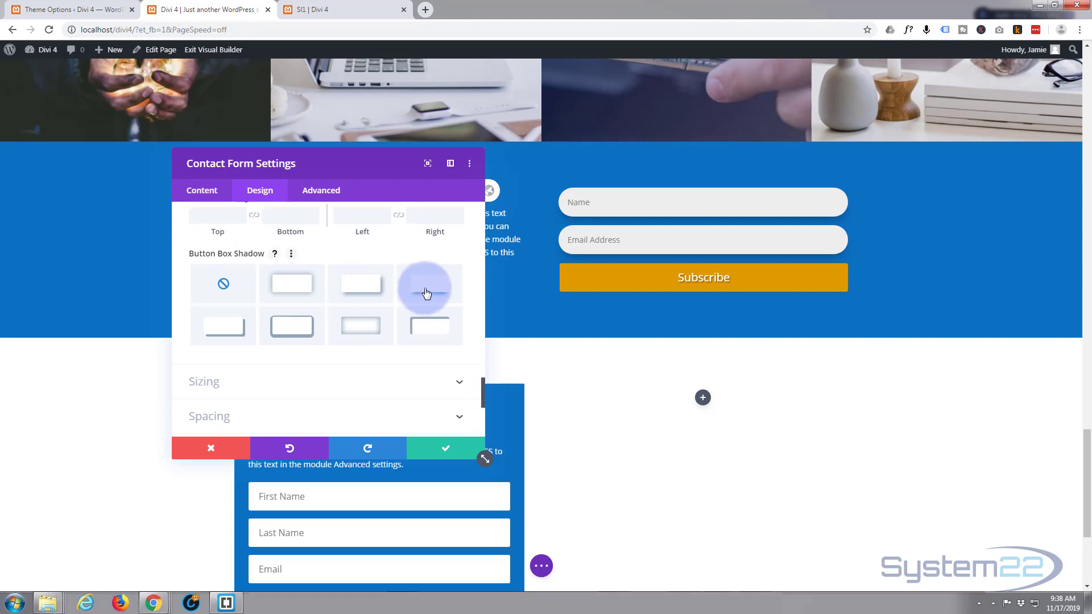
click(426, 292)
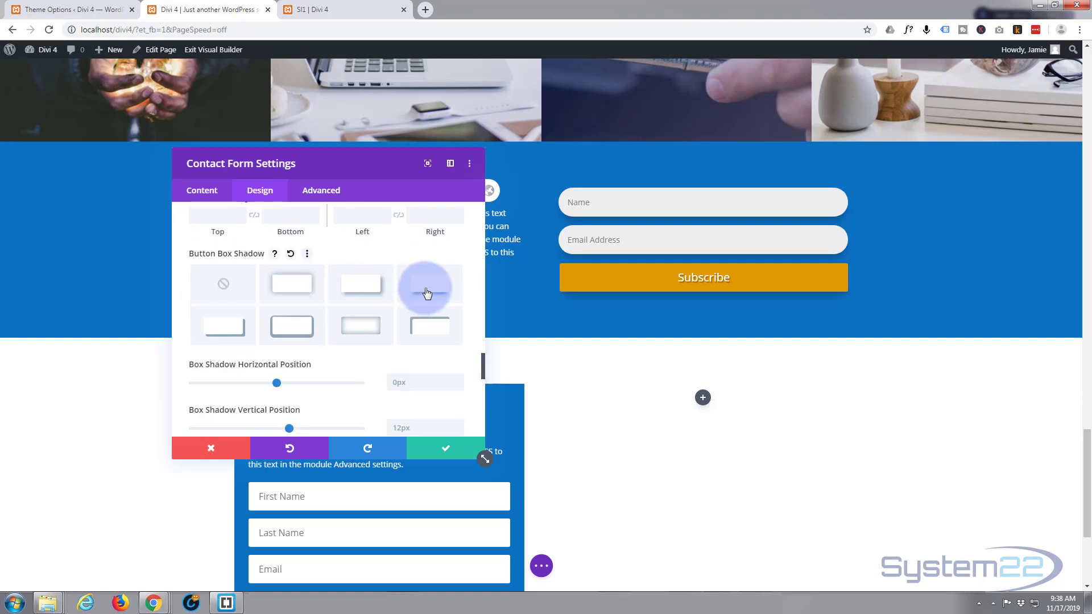
click(361, 339)
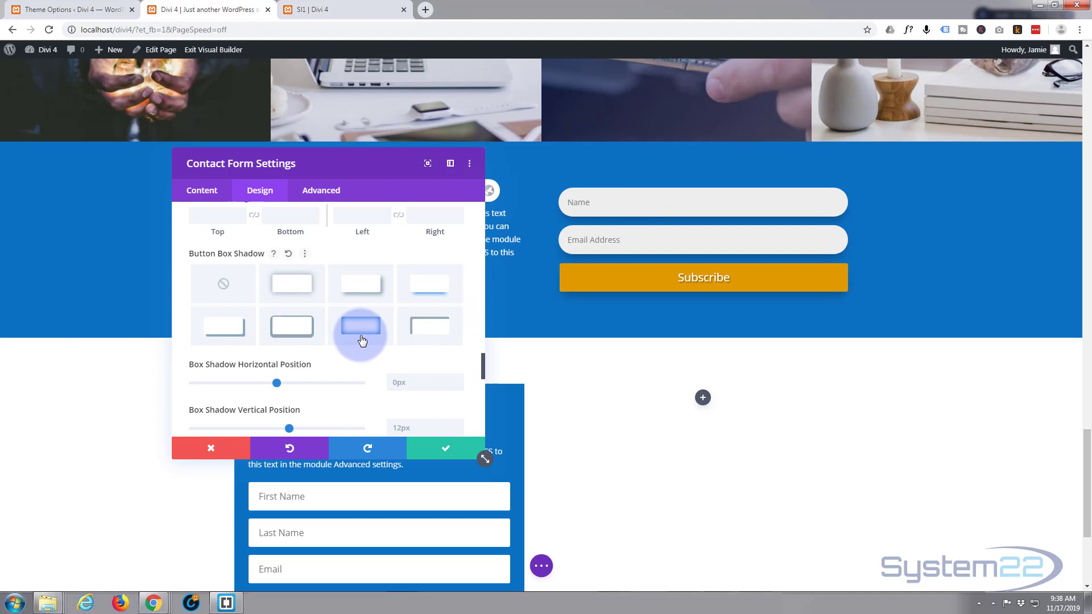
scroll(398, 341, up, 1)
click(427, 345)
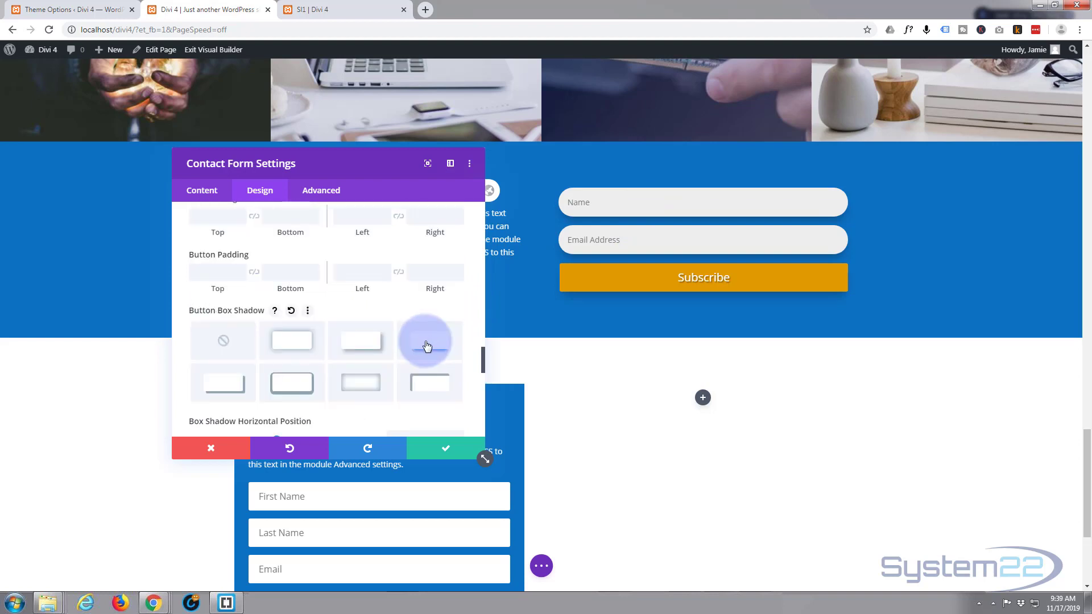
scroll(427, 345, up, 2)
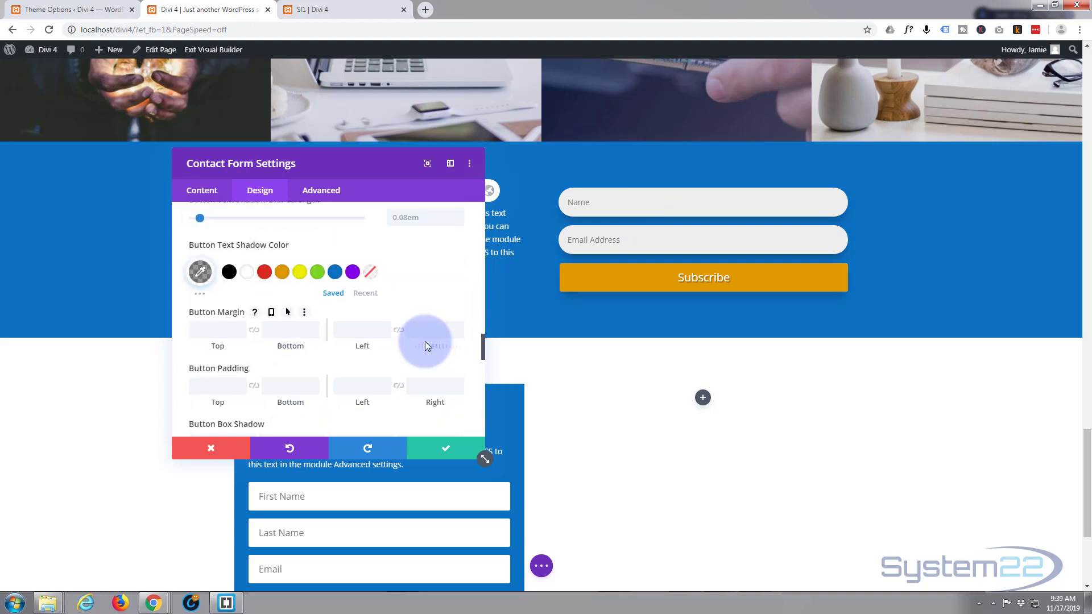
Step: Set the Subscribe button's border radius to 50px
scroll(424, 341, up, 3)
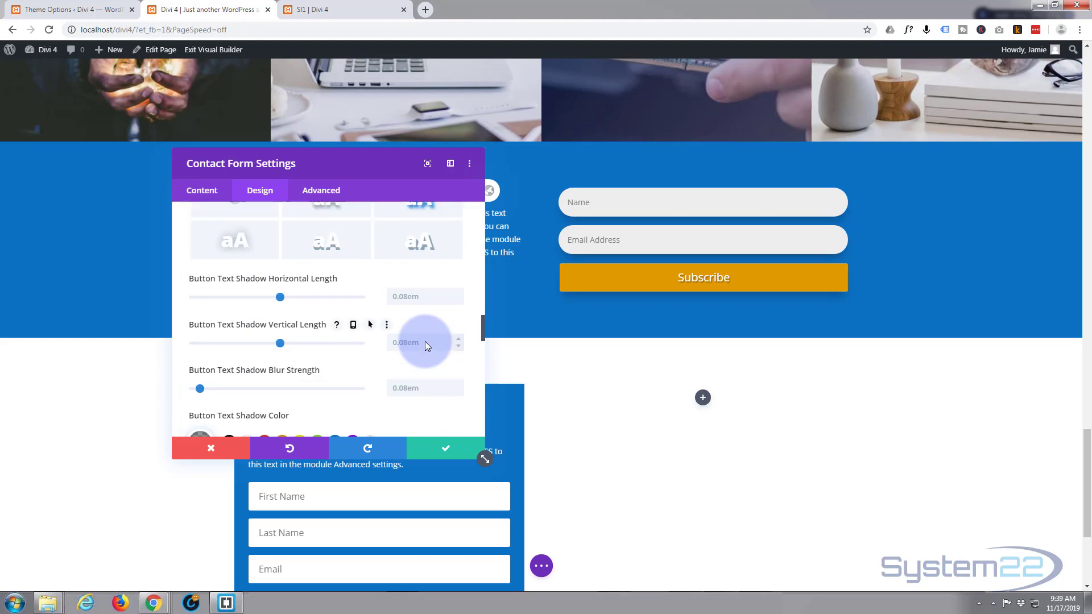
scroll(425, 341, up, 3)
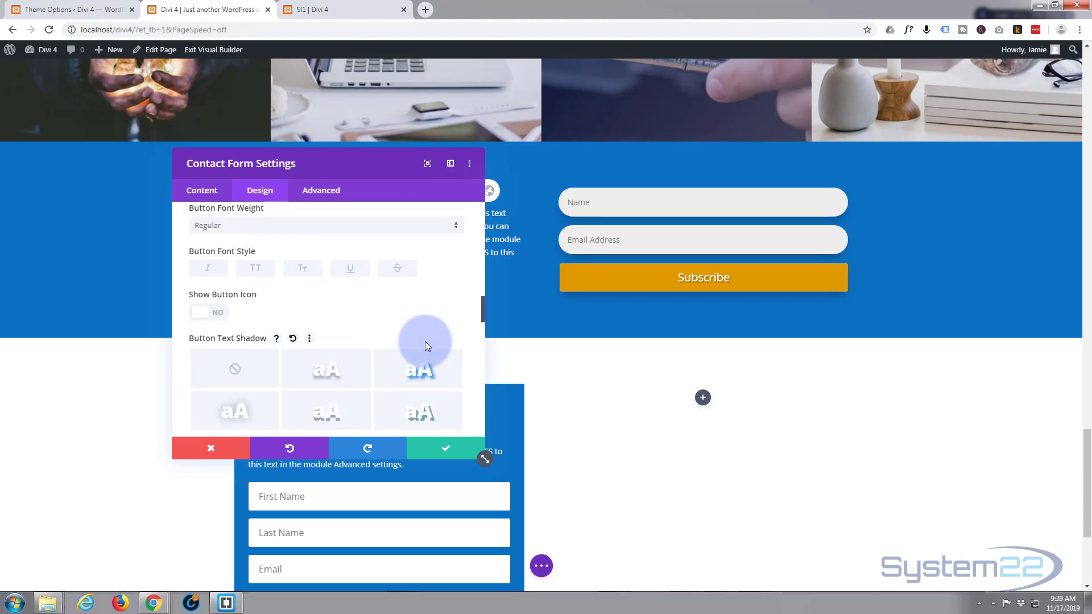
scroll(425, 341, up, 4)
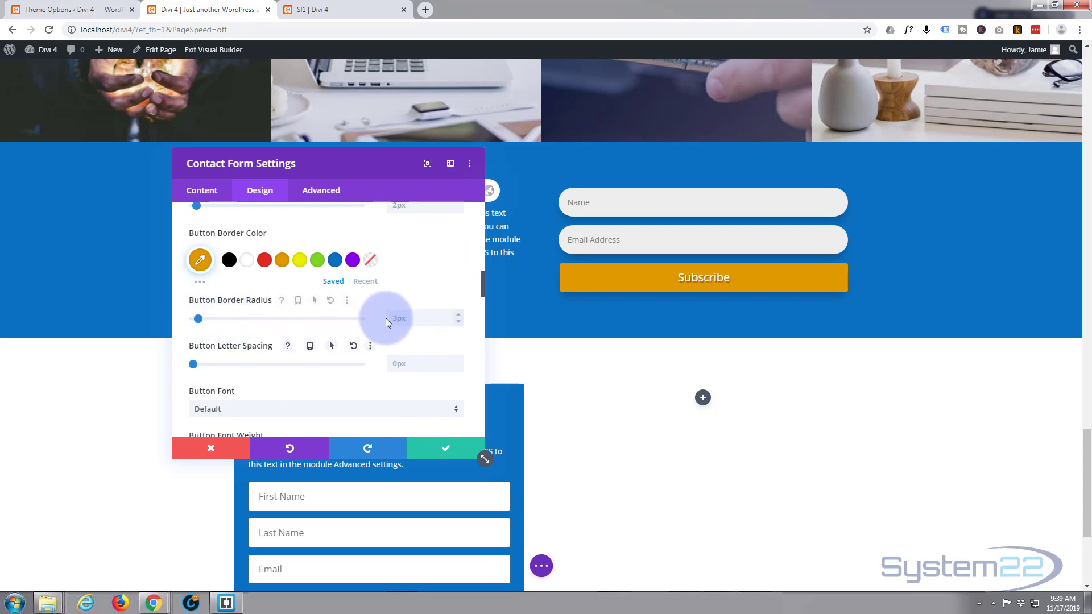
drag(395, 318, 400, 318)
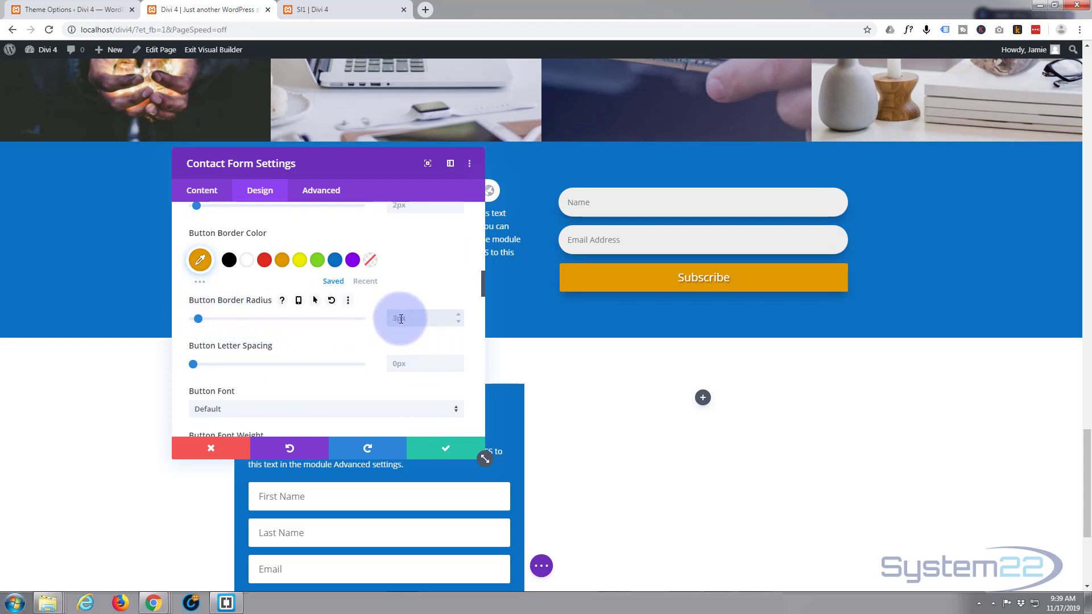
text(50px)
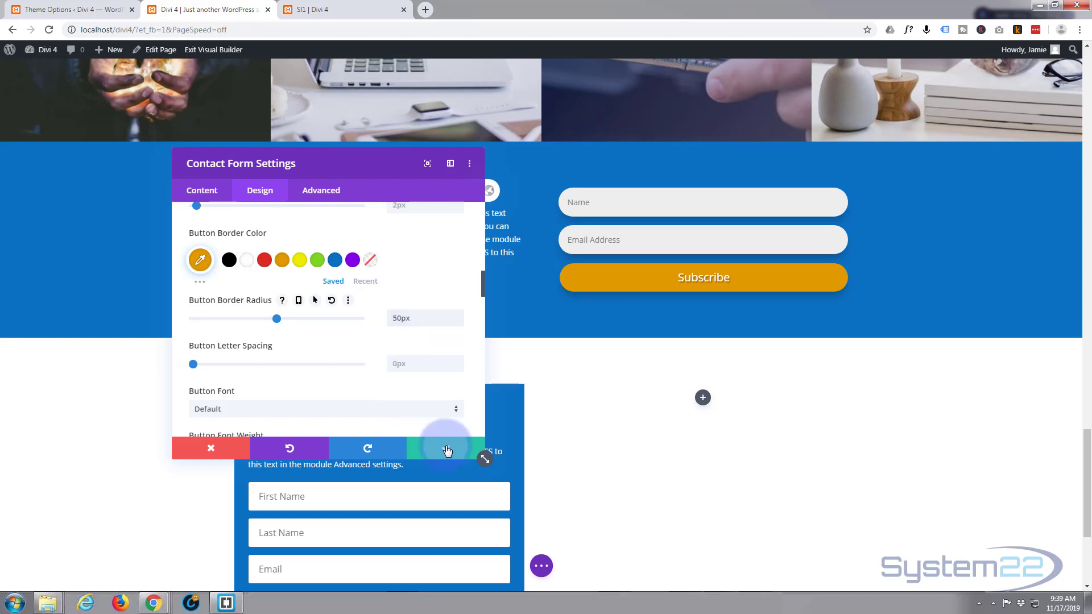
Step: Save the contact form module and exit the Visual Builder to the live home page
click(445, 449)
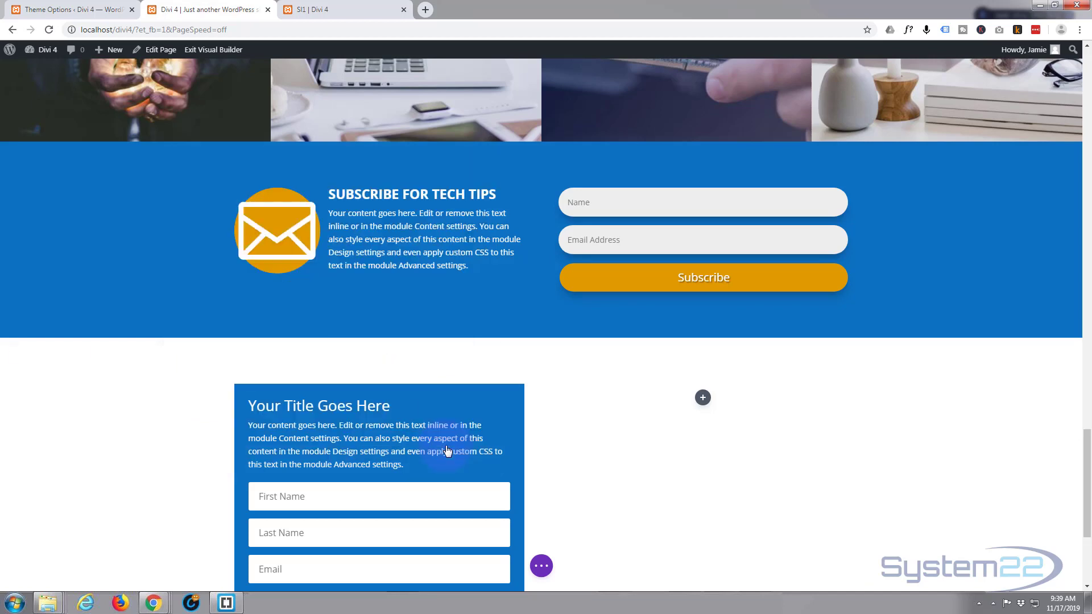
click(542, 566)
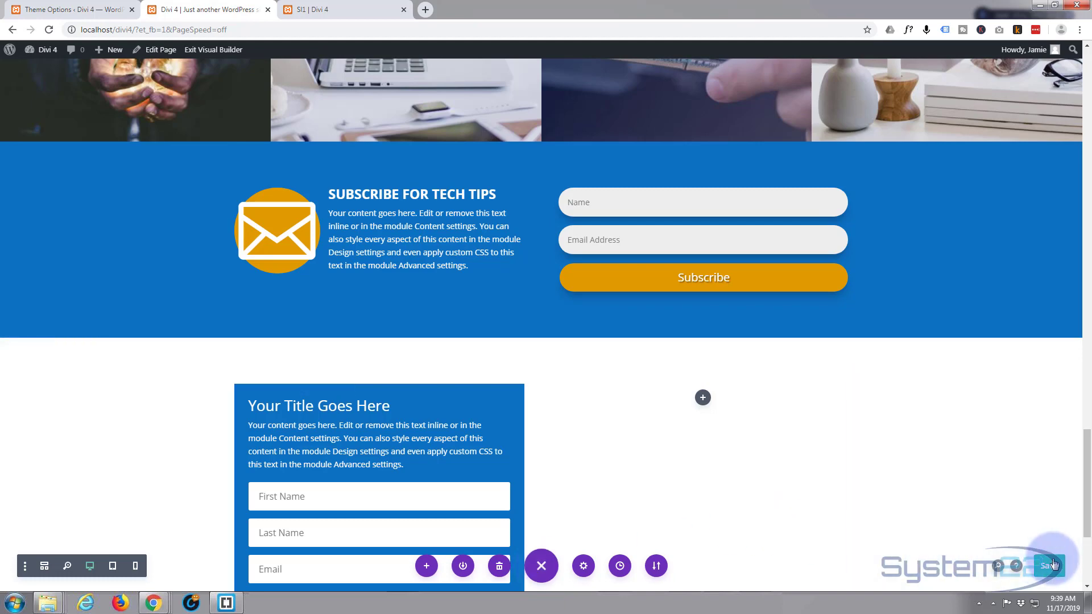
click(215, 50)
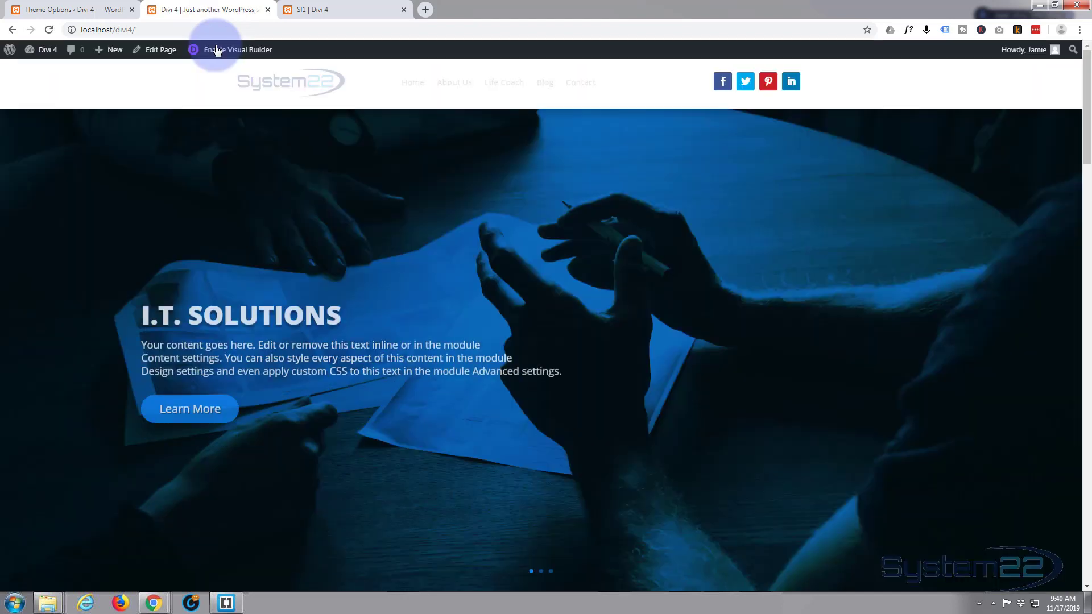
Step: On the live Subscribe For Tech Tips form, try the Name and Email fields and the Subscribe button's darker hover
scroll(325, 170, down, 4)
scroll(326, 170, down, 13)
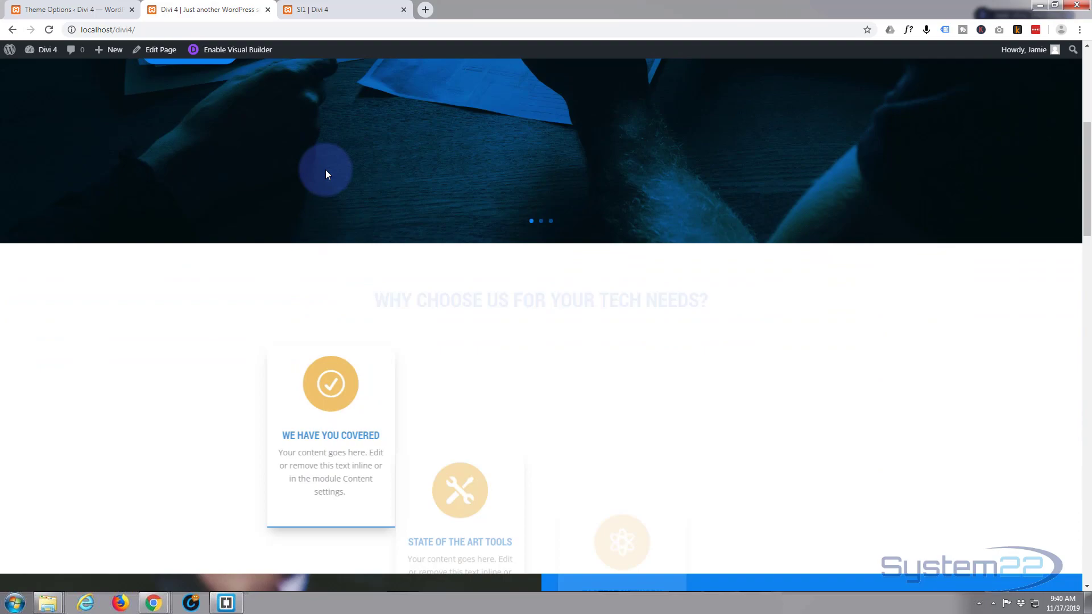
scroll(325, 169, down, 15)
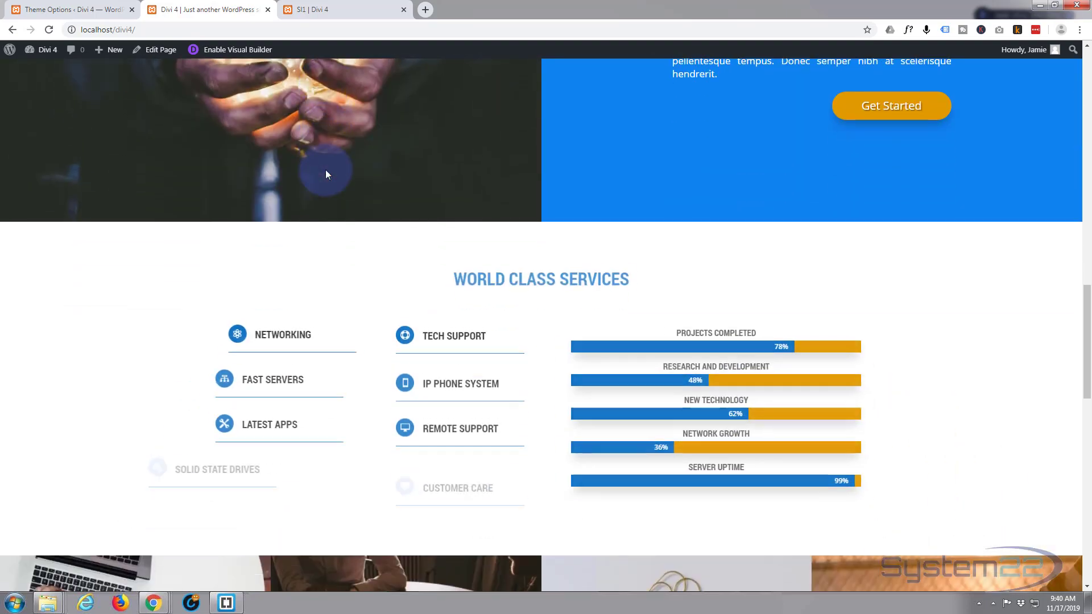
scroll(325, 169, down, 2)
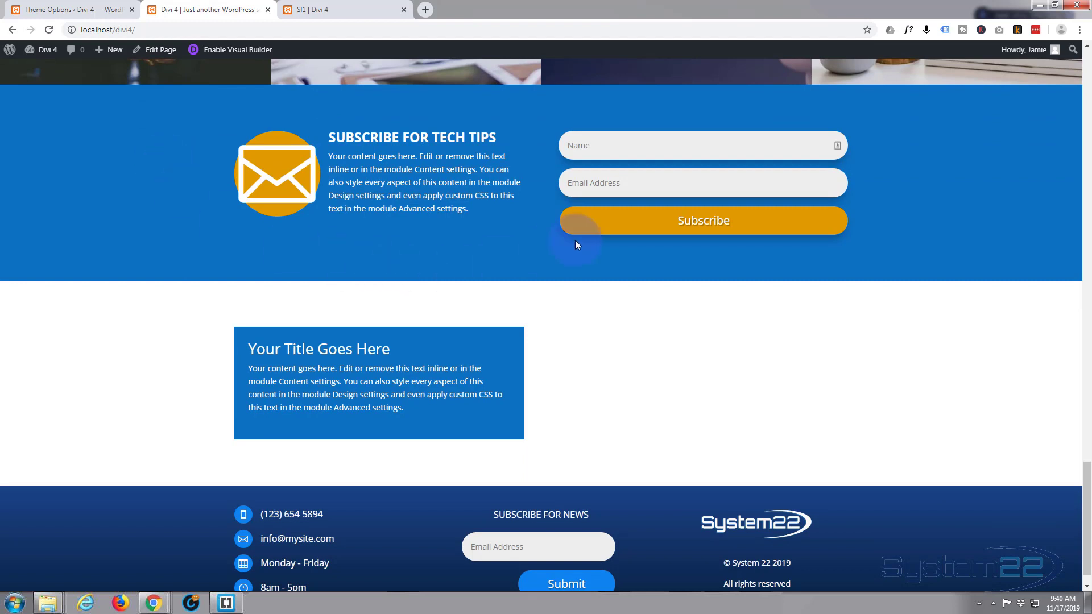
click(584, 146)
click(586, 179)
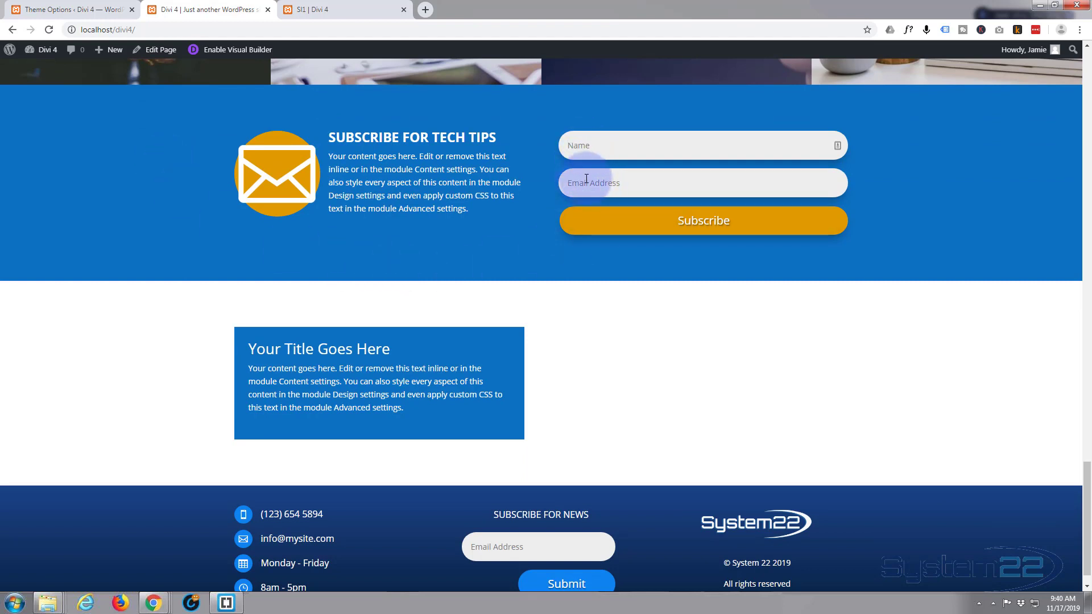
click(658, 227)
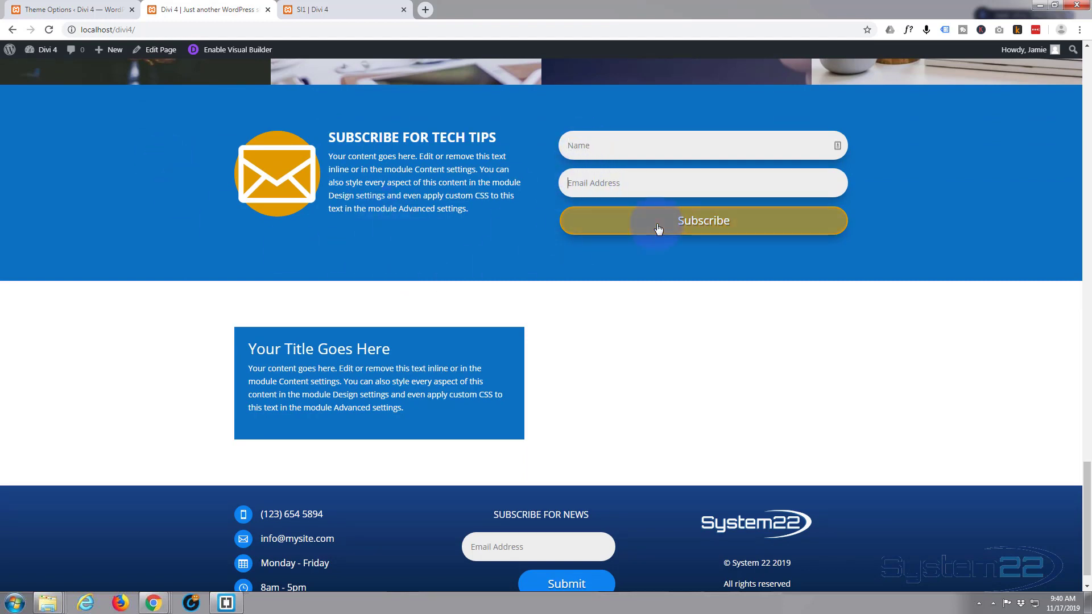
click(316, 253)
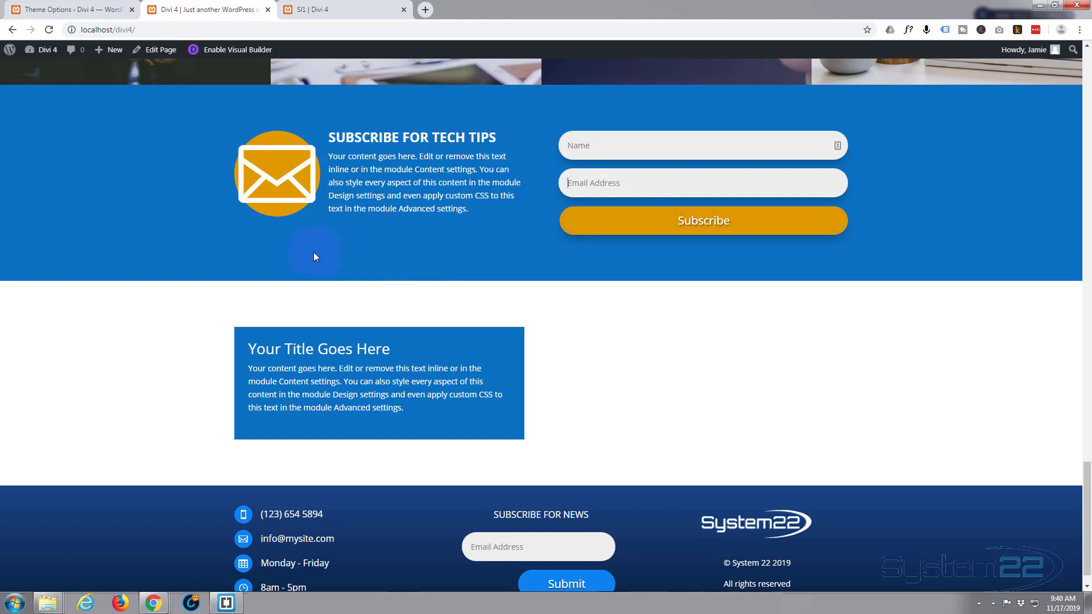